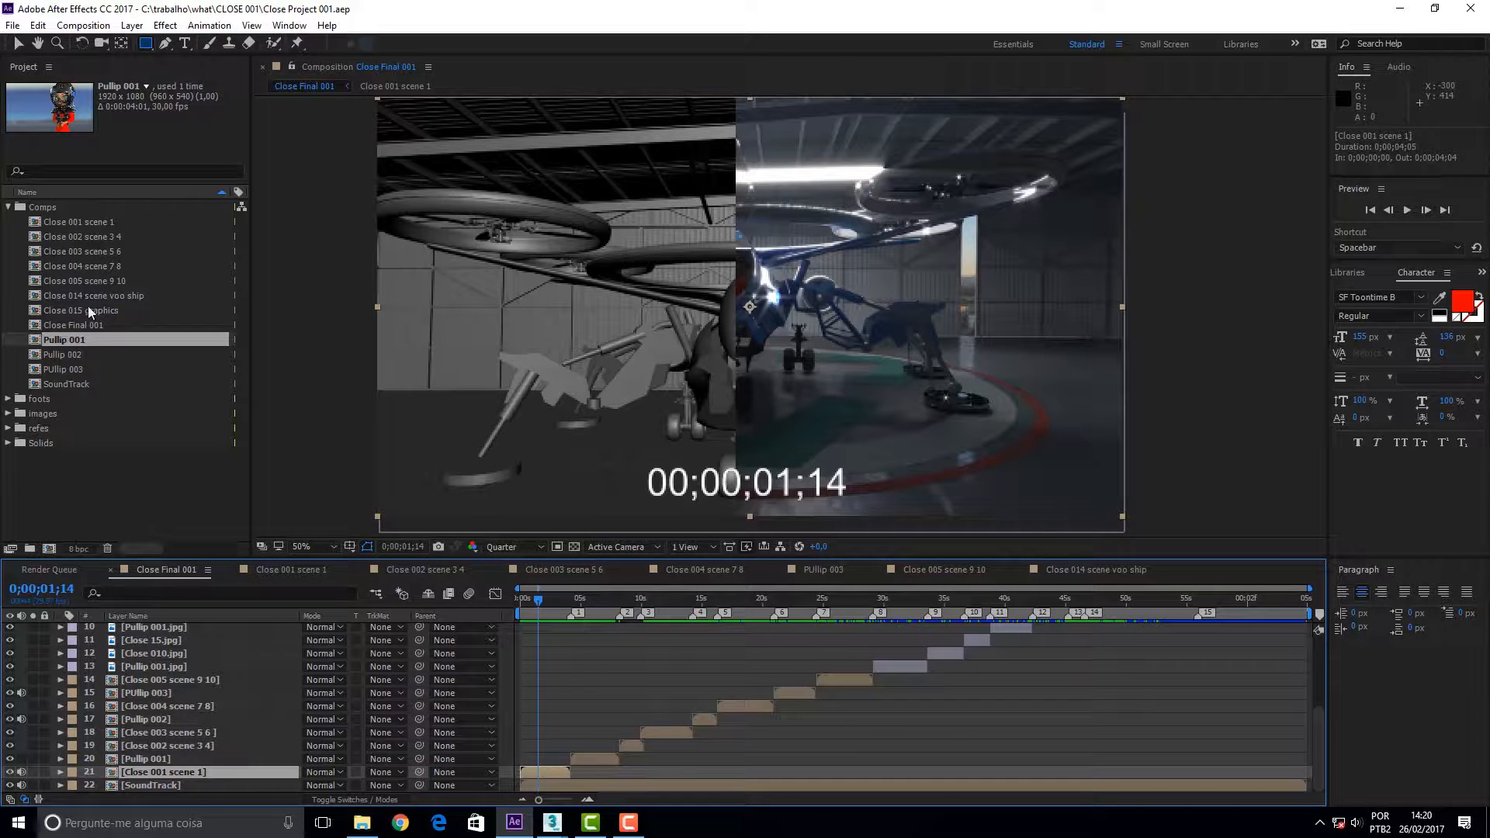
# Review the opening seconds of the Close Final 001 composition and scrub around the first light switches in Close 001 scene 1
pyautogui.moveTo(535, 599); pyautogui.dragTo(574, 674)
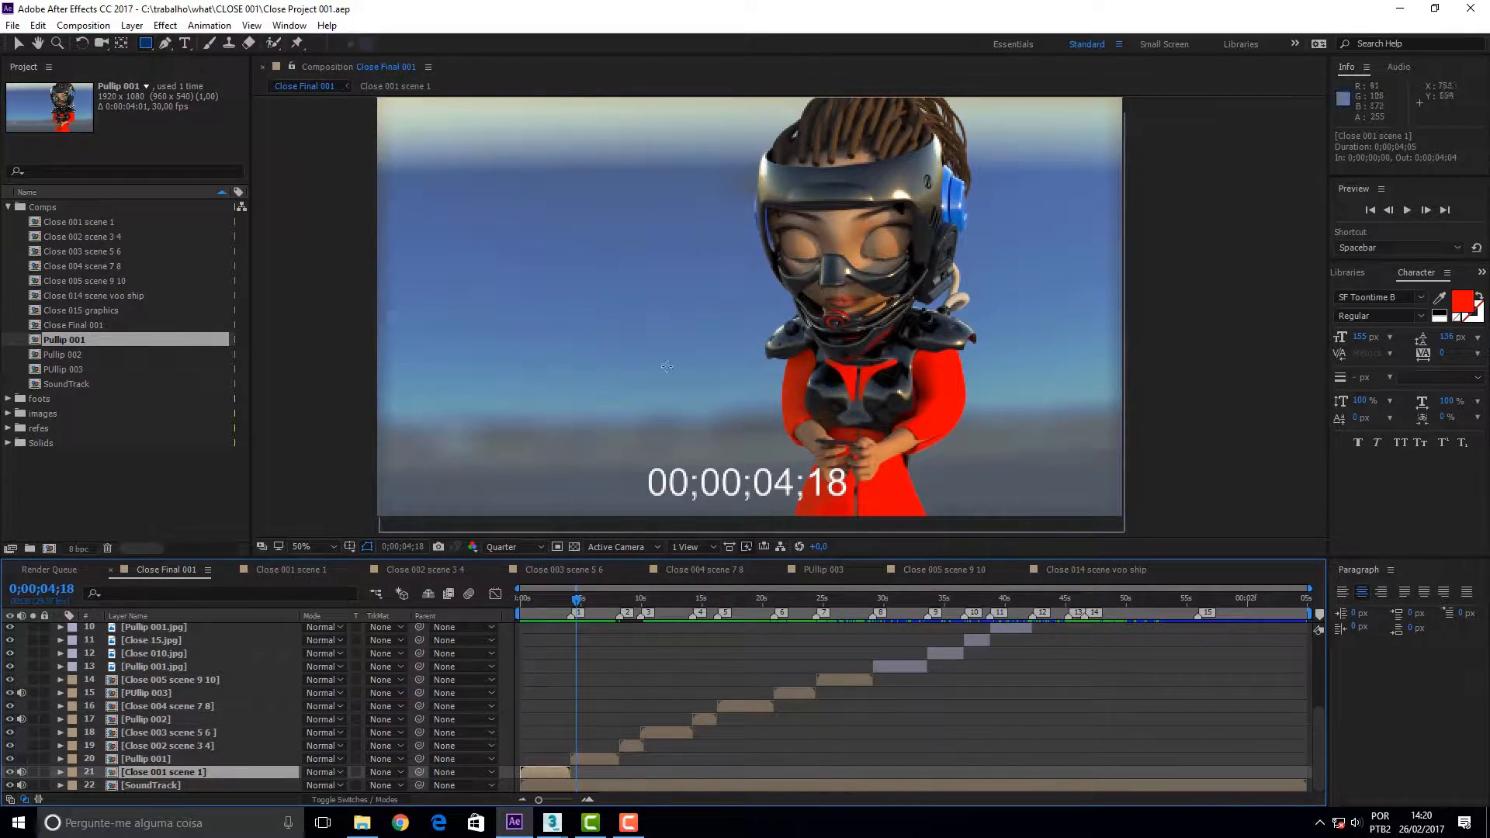
pyautogui.moveTo(575, 608); pyautogui.dragTo(518, 614)
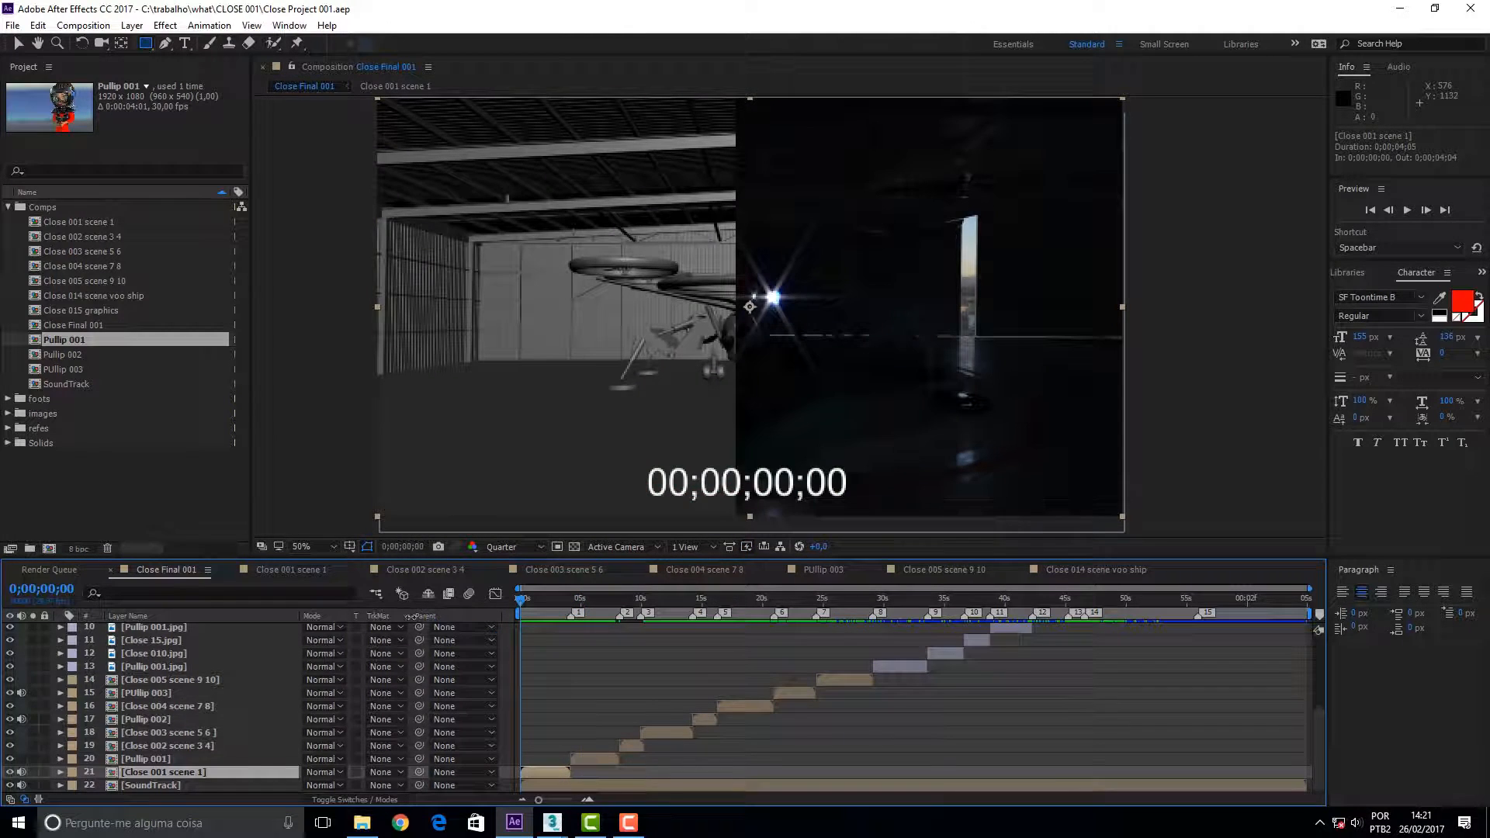
pyautogui.click(295, 571)
pyautogui.moveTo(617, 602); pyautogui.dragTo(913, 611)
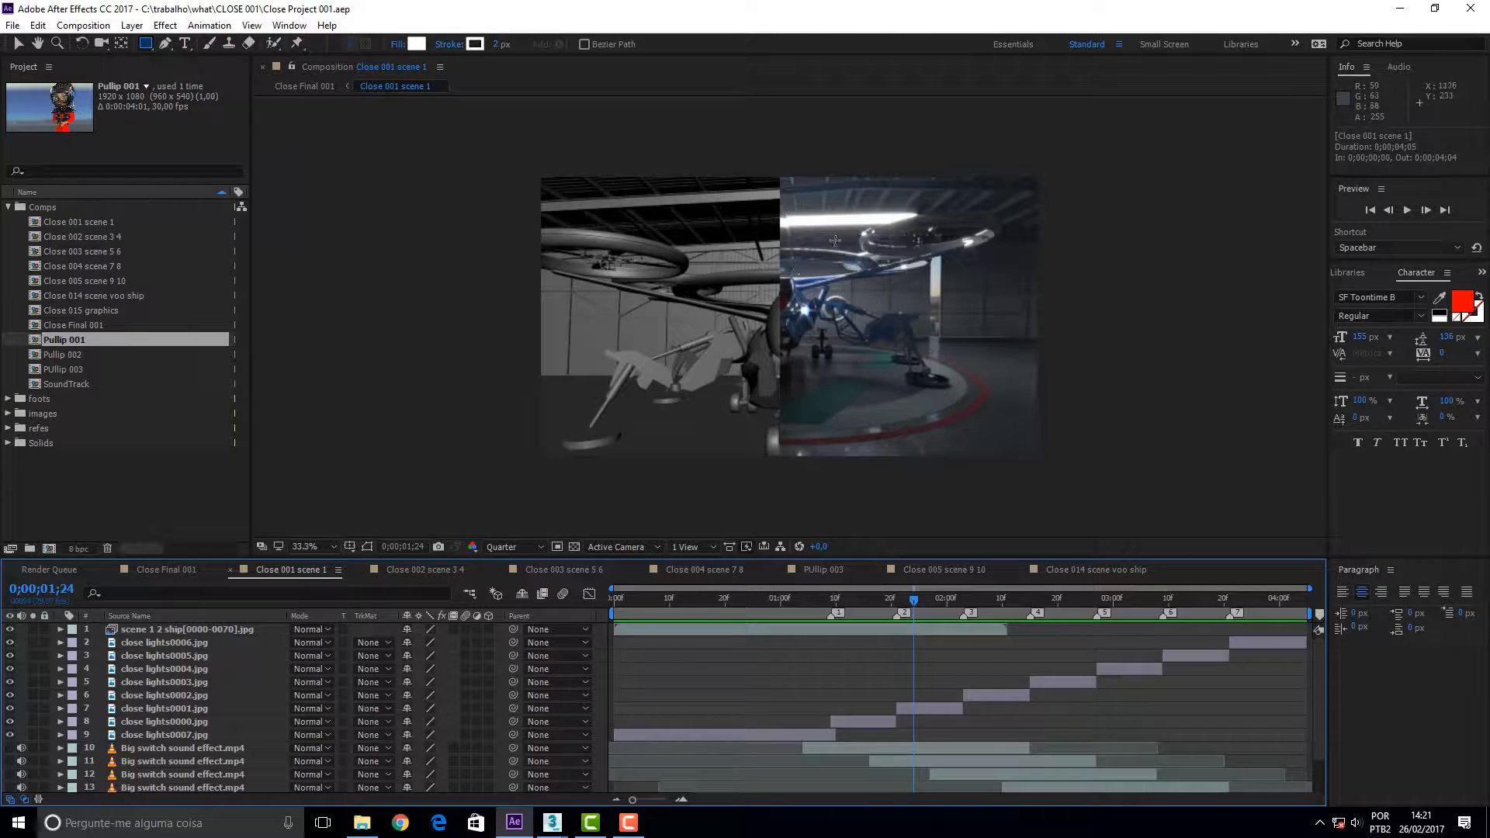
pyautogui.moveTo(913, 607); pyautogui.dragTo(846, 605)
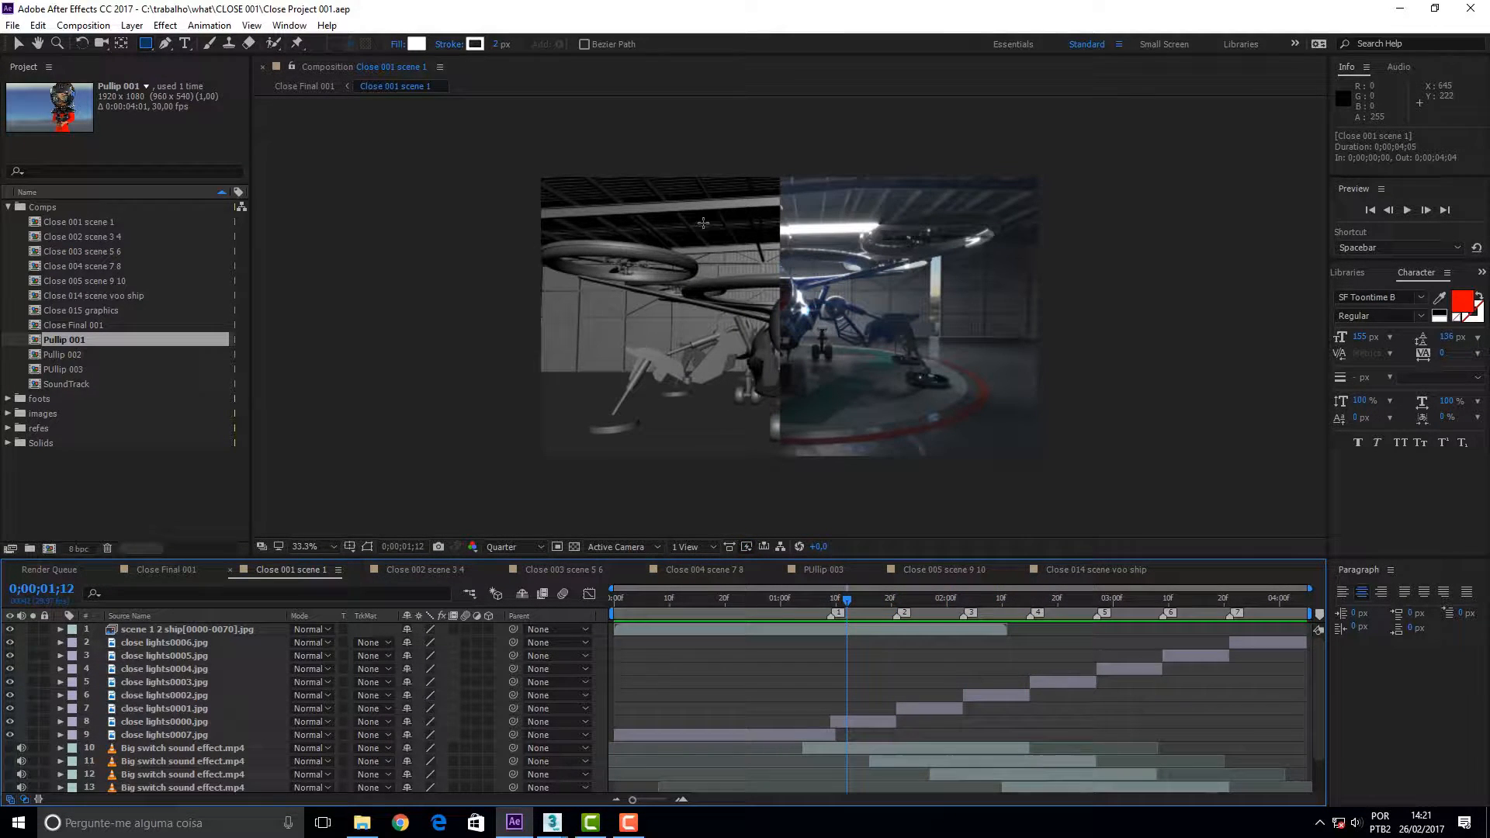
pyautogui.moveTo(850, 603)
pyautogui.mouseDown()
pyautogui.moveTo(827, 603)
pyautogui.moveTo(873, 603)
pyautogui.moveTo(834, 606)
pyautogui.mouseUp()
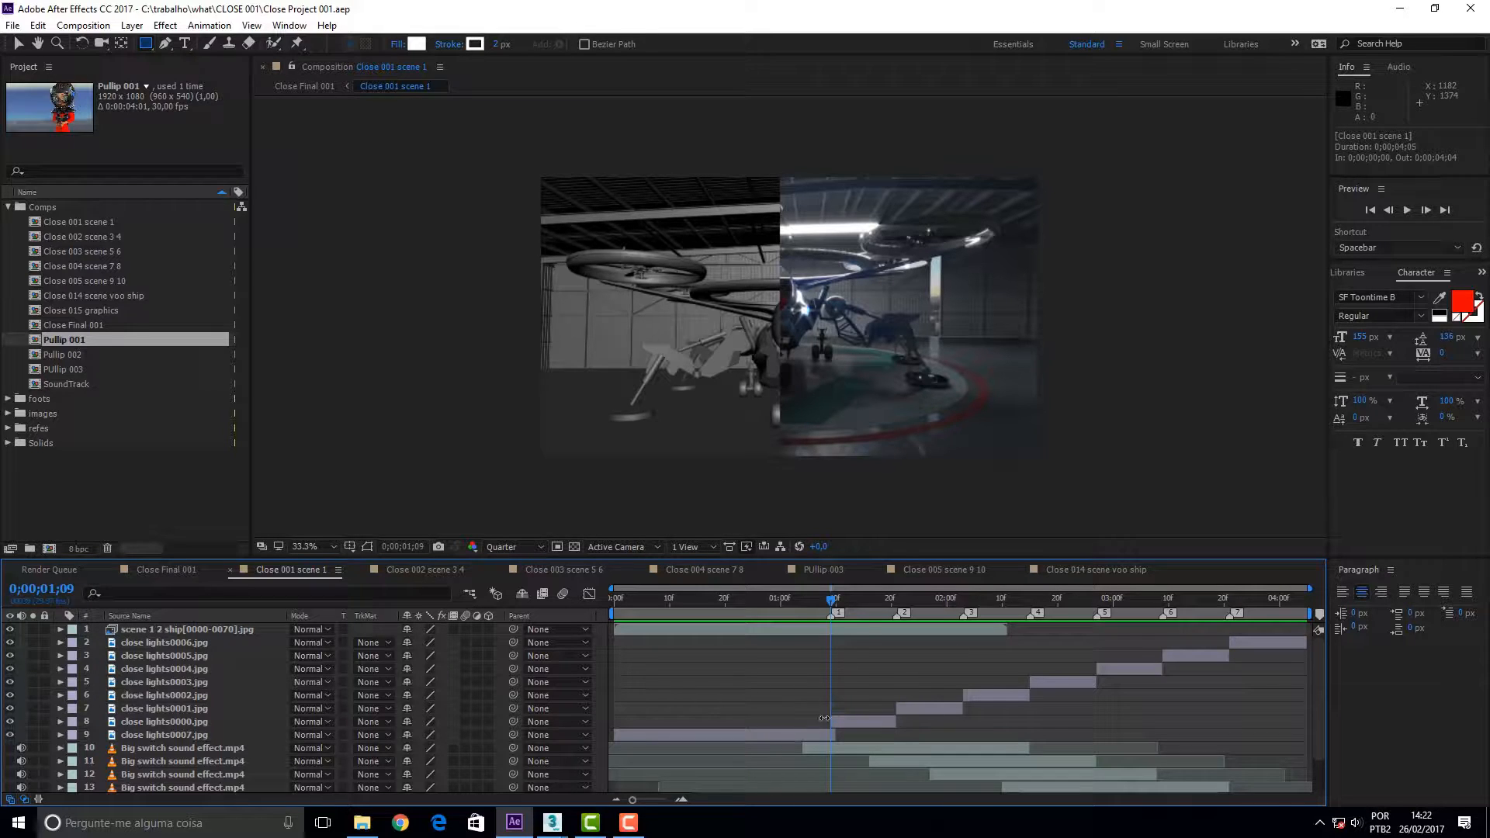
pyautogui.moveTo(834, 603); pyautogui.dragTo(836, 601)
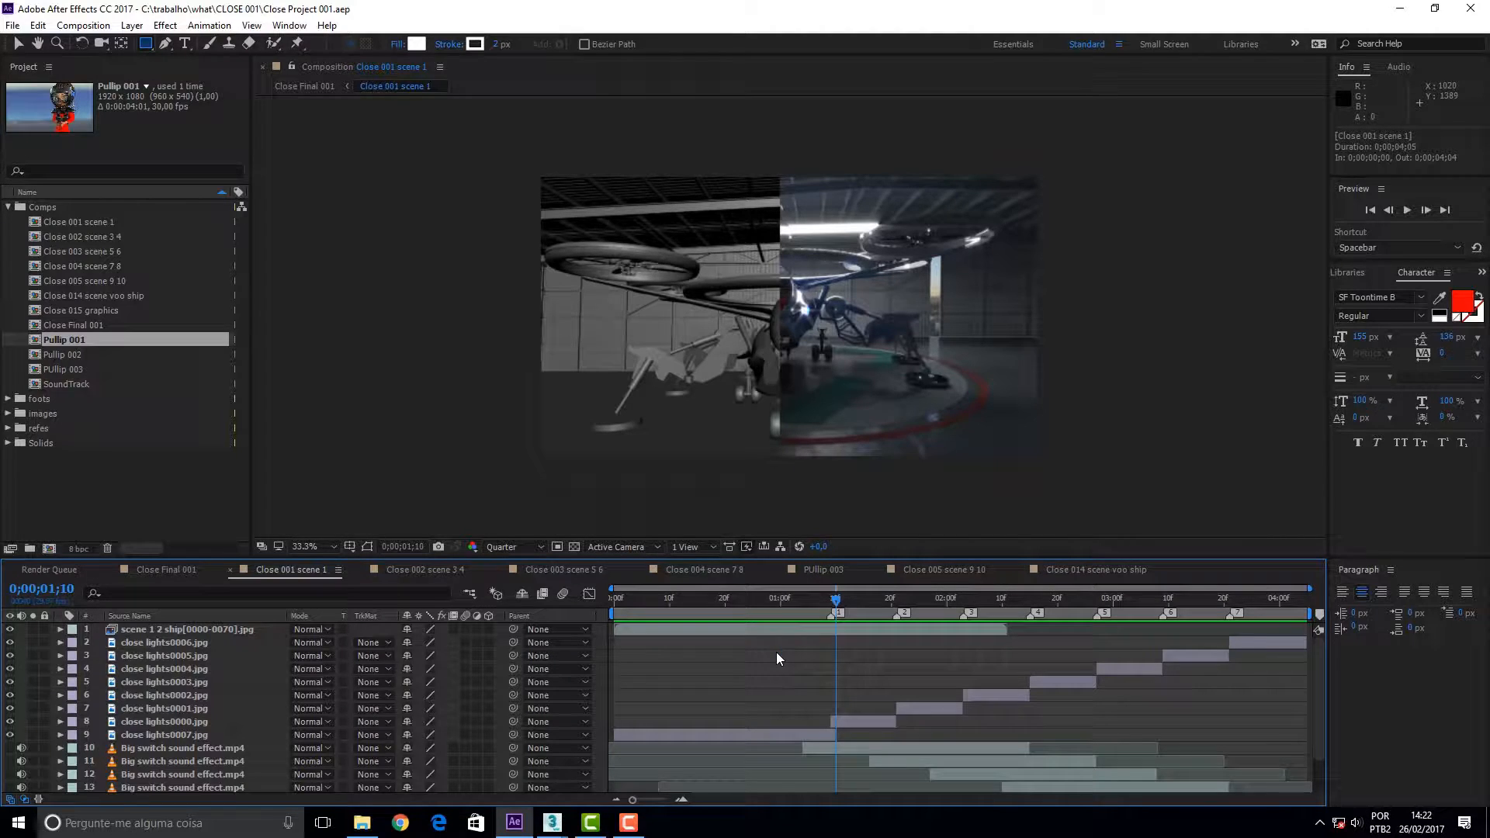
# Switch to the close 026.max scene in 3ds Max and scrub its animation to frame 18
pyautogui.moveTo(559, 824)
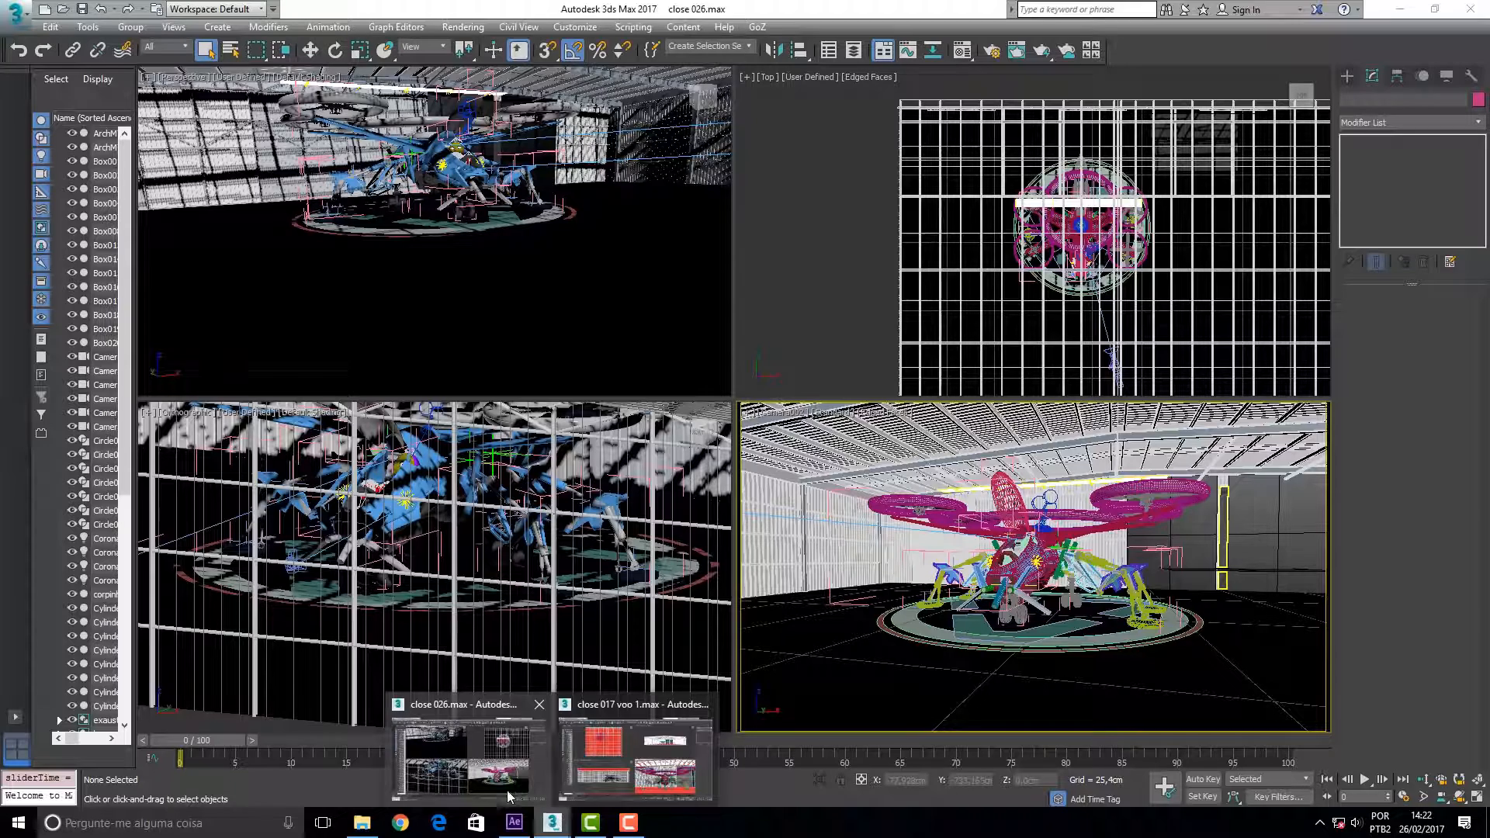
pyautogui.click(468, 756)
pyautogui.moveTo(215, 744); pyautogui.dragTo(154, 807)
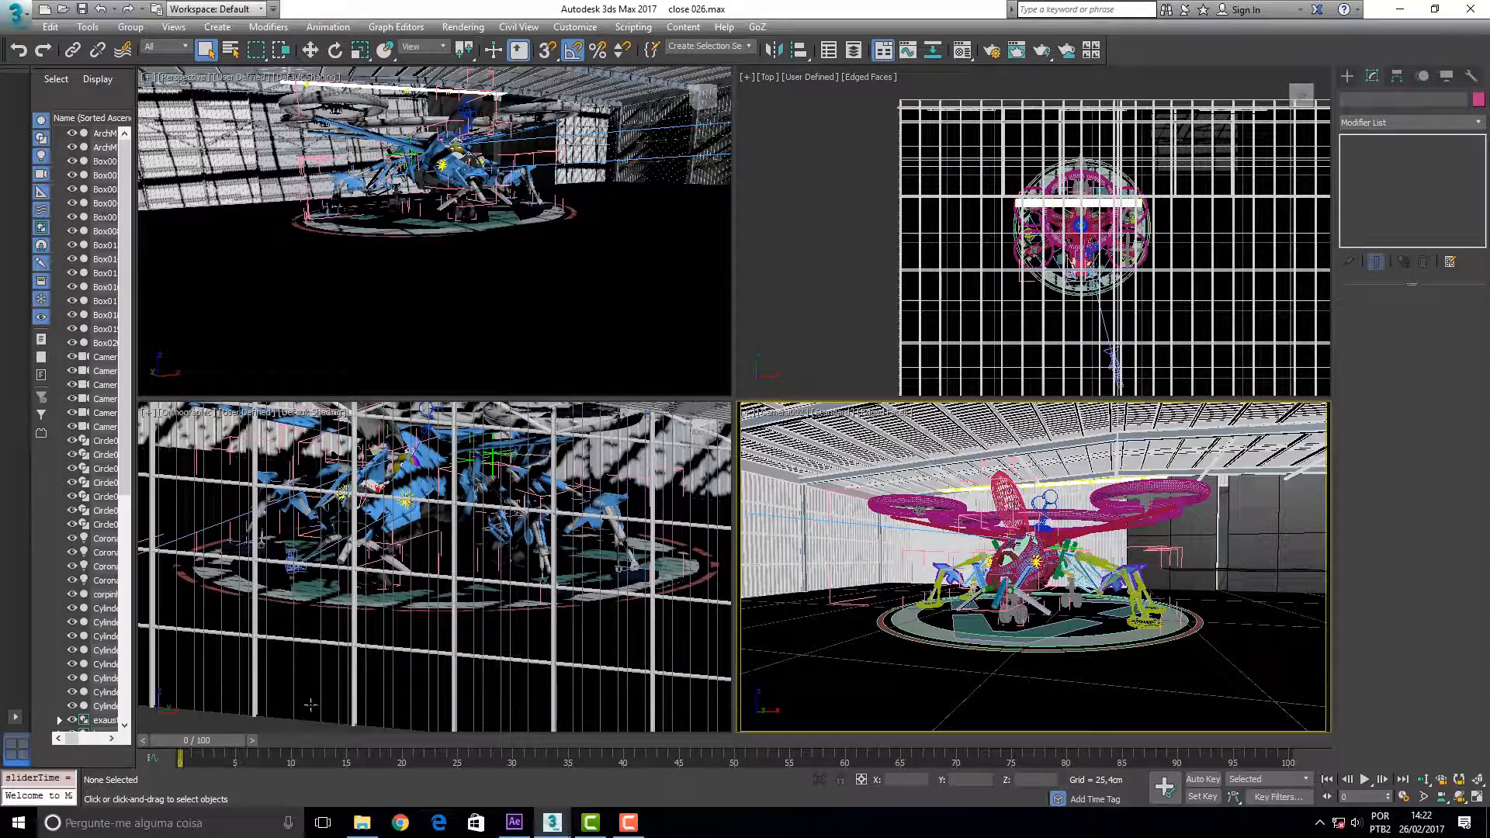
pyautogui.moveTo(220, 743); pyautogui.dragTo(116, 787)
pyautogui.moveTo(206, 742); pyautogui.dragTo(402, 759)
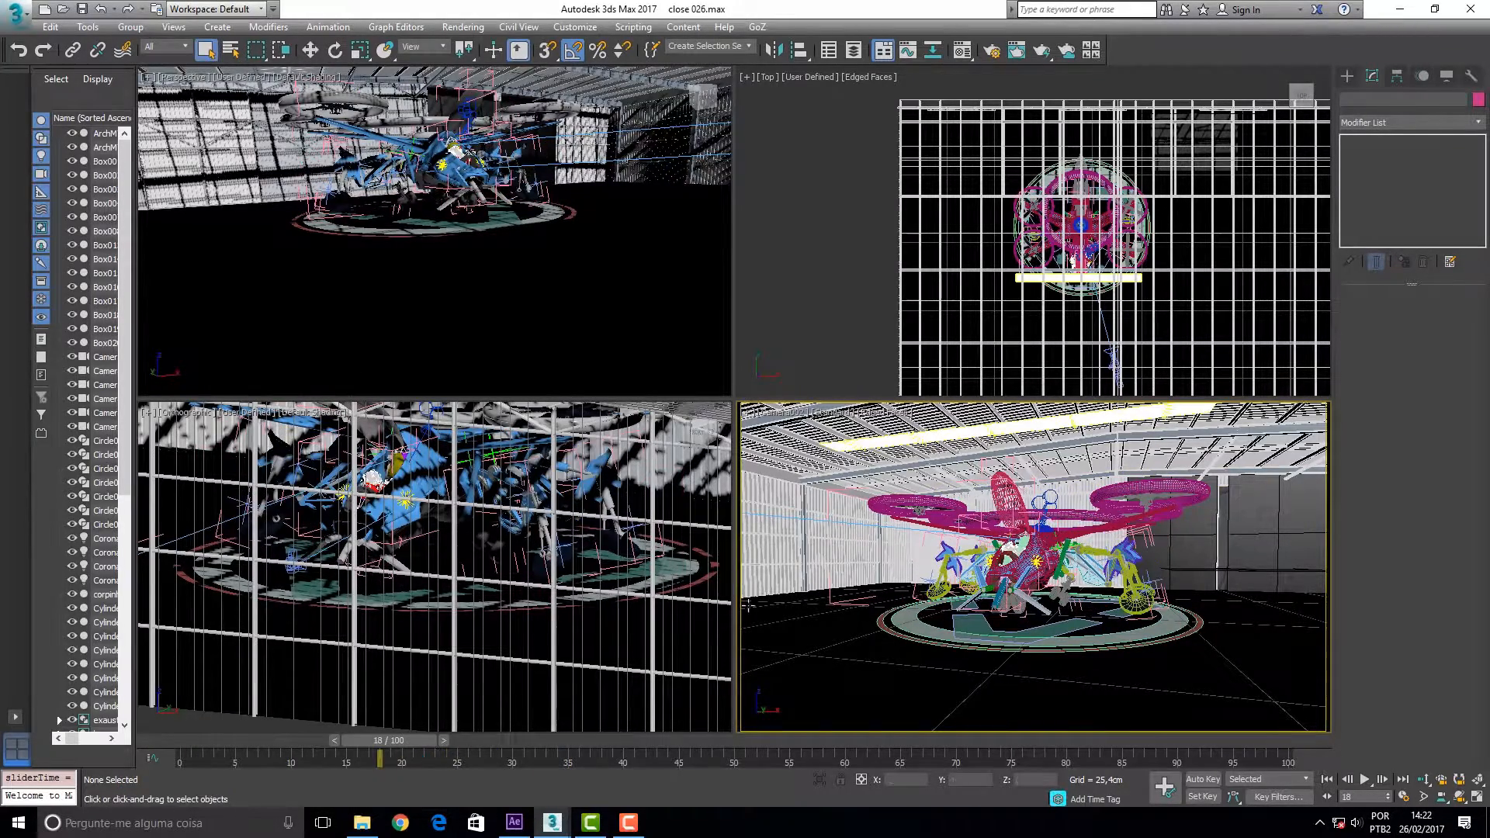
# Hide the Hangar layer and set the Camera002 viewport background to Gradient Color
pyautogui.click(853, 51)
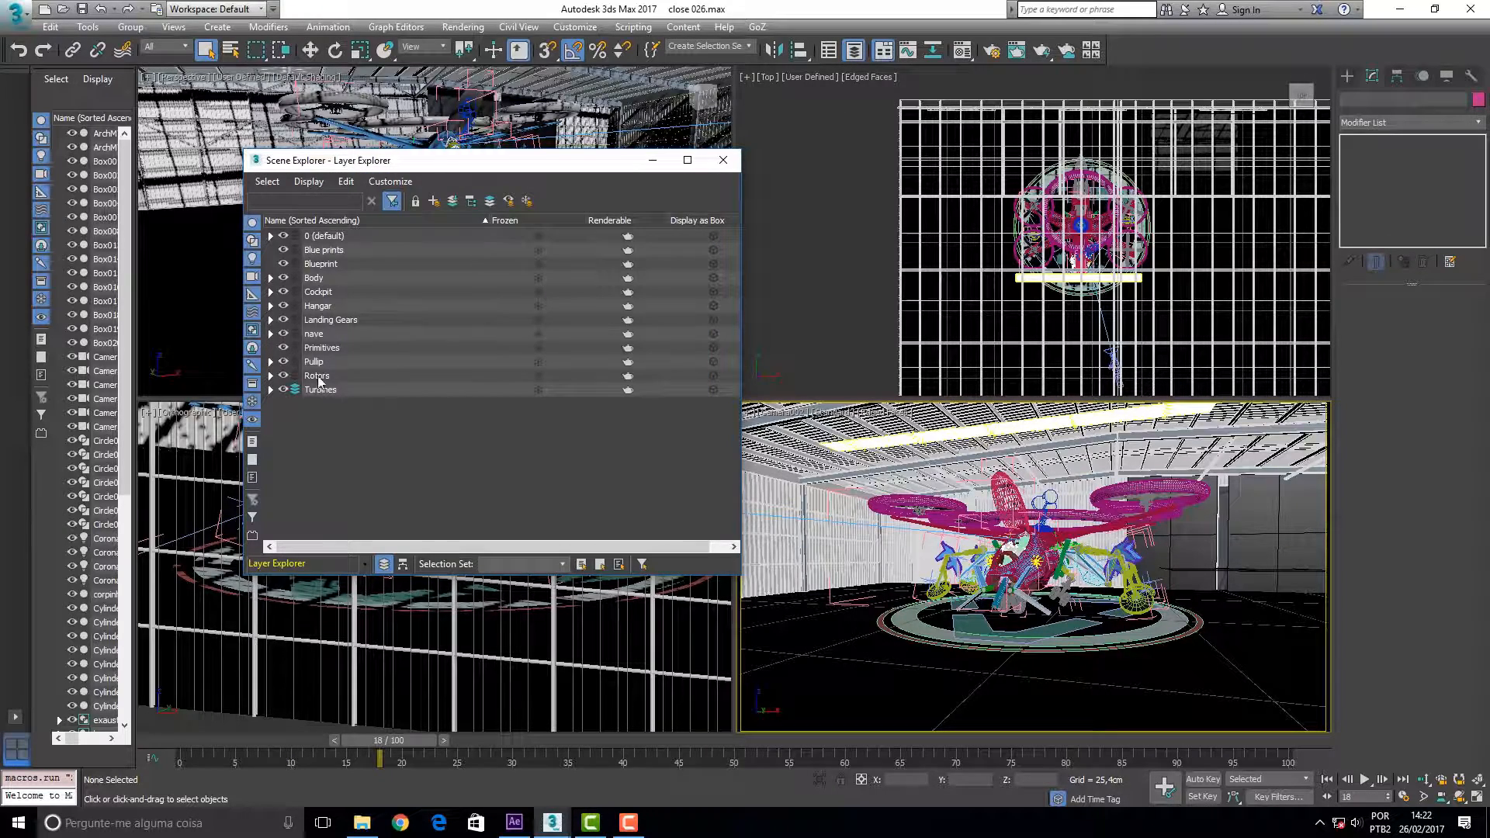
pyautogui.click(283, 306)
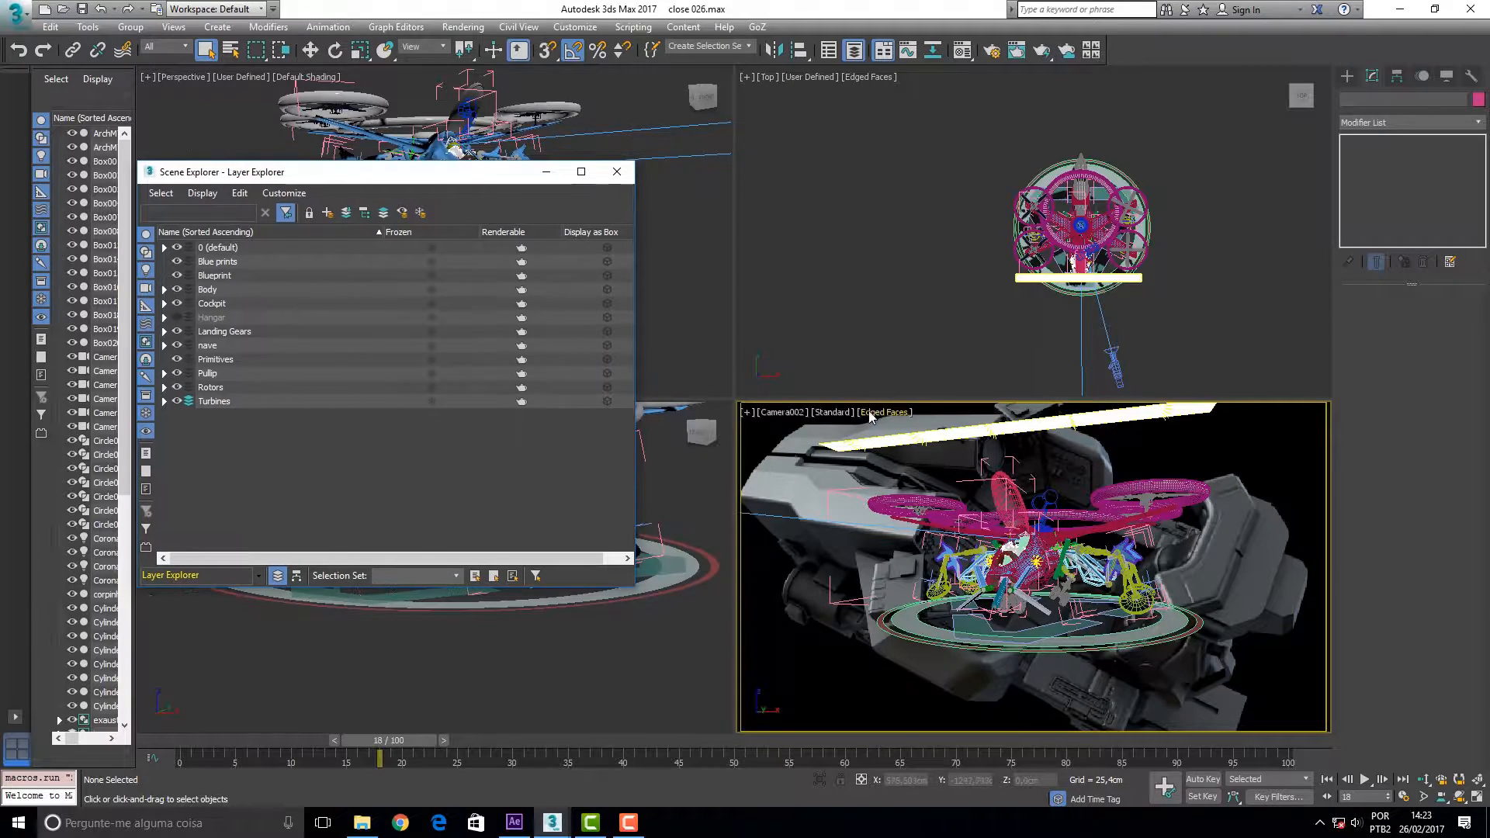
pyautogui.click(887, 412)
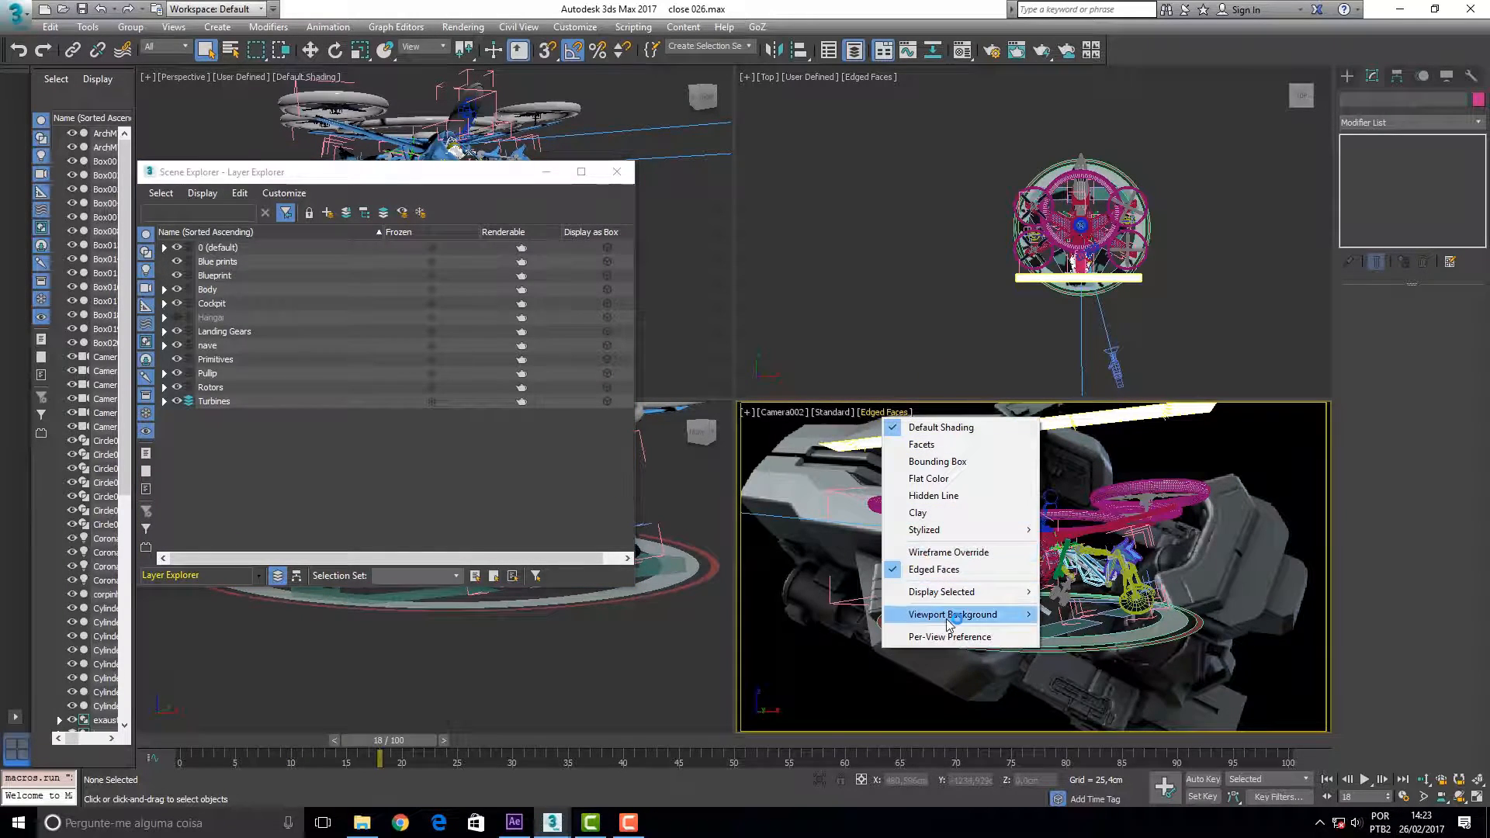
pyautogui.moveTo(947, 619)
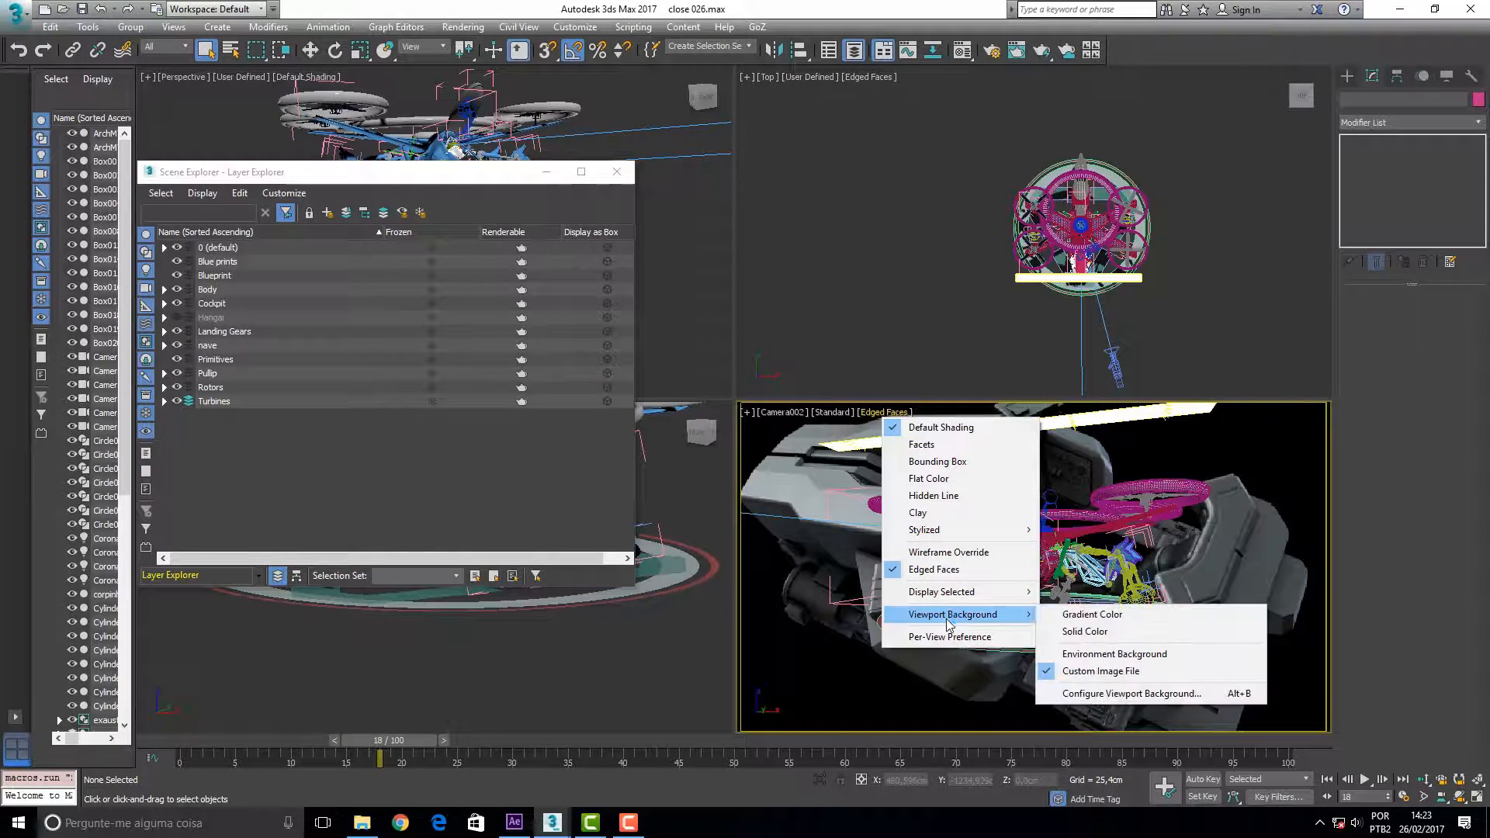
pyautogui.click(1134, 616)
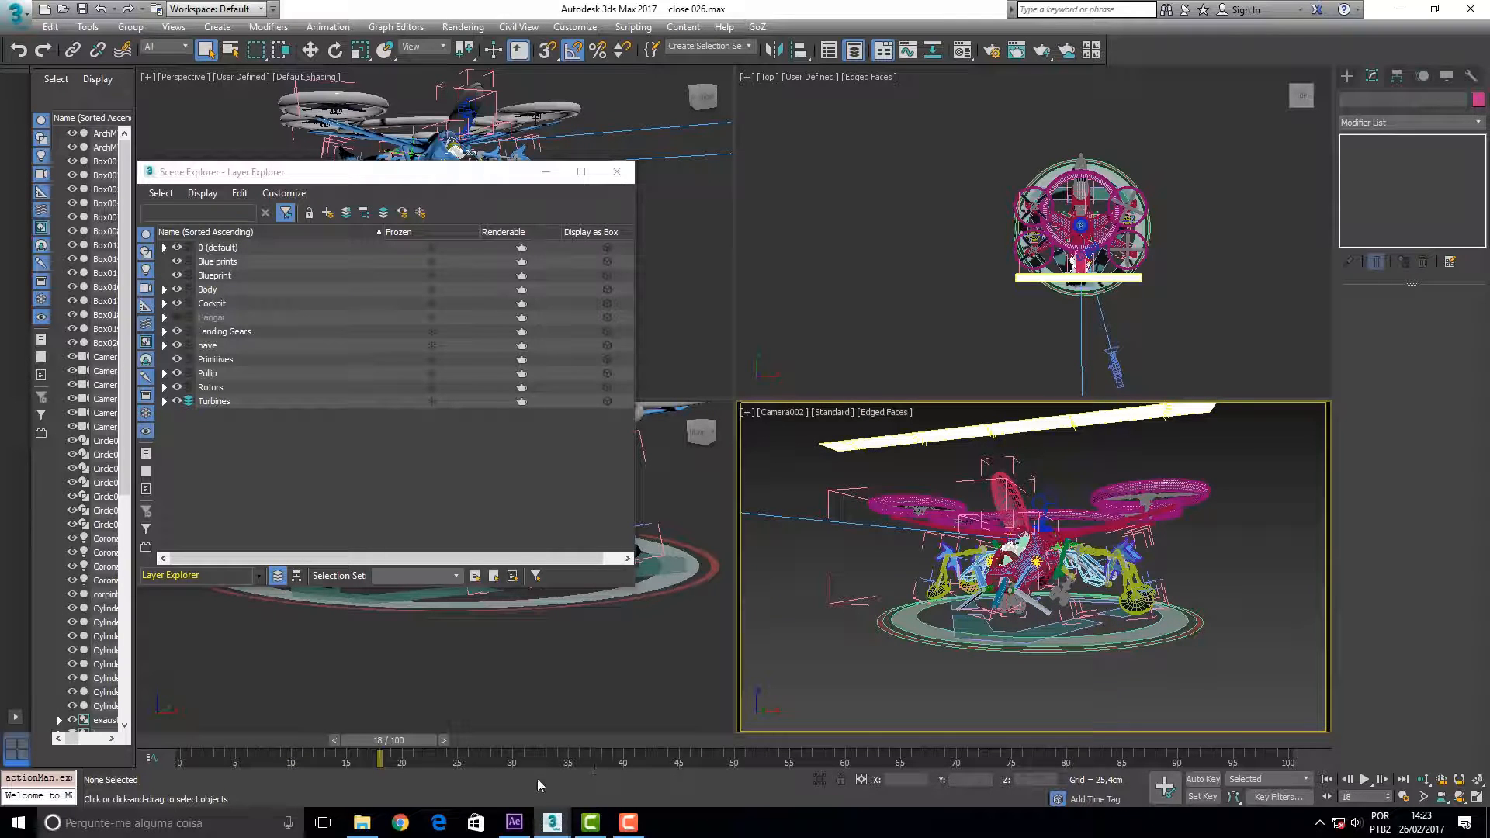
# Go to frame 29 and delete the main aircraft parts above the landing pad in the Camera002 view
pyautogui.moveTo(426, 740); pyautogui.dragTo(537, 739)
pyautogui.press('q')
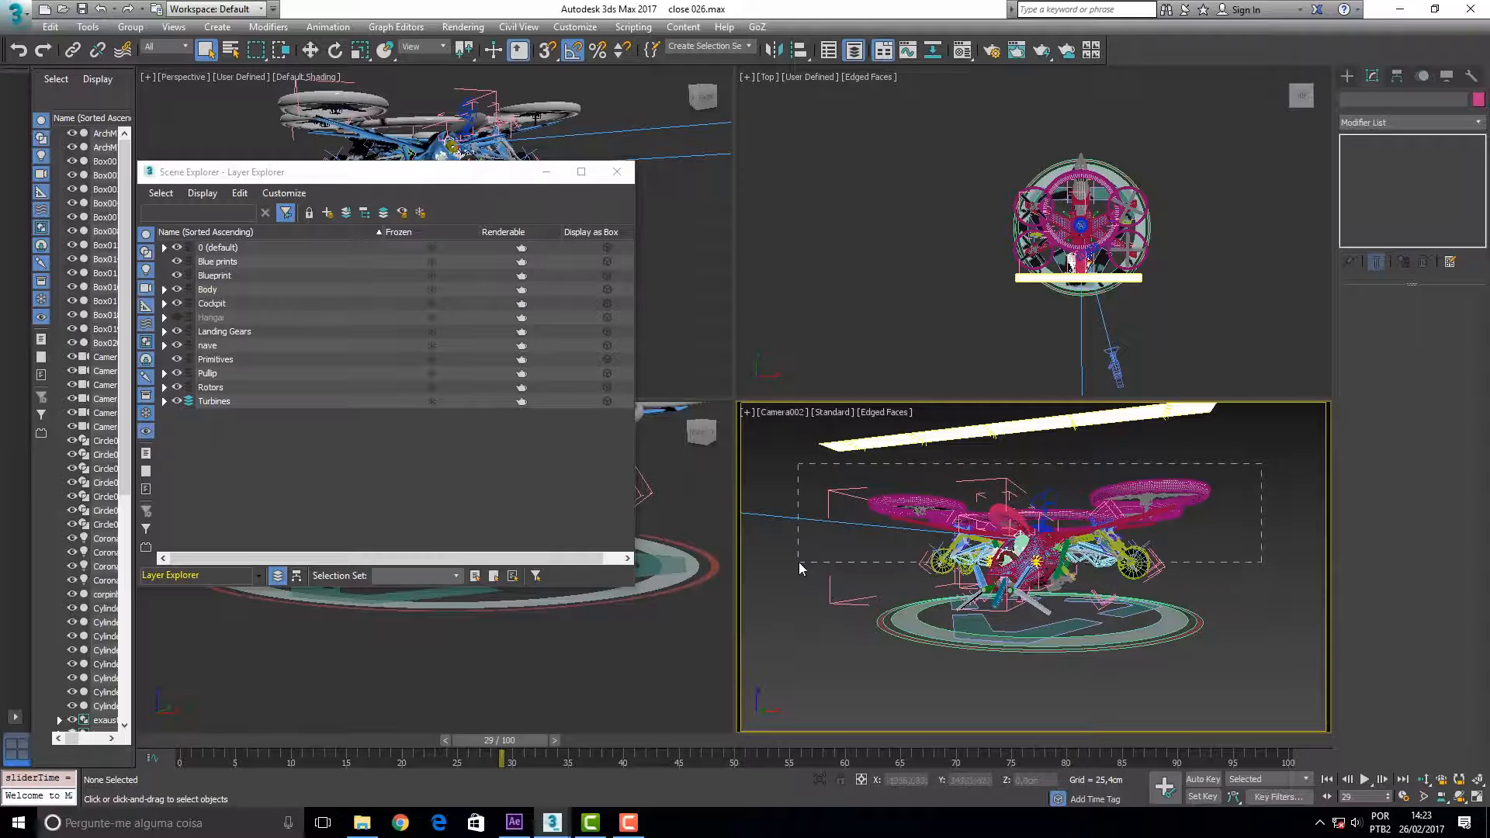
pyautogui.moveTo(798, 562); pyautogui.dragTo(798, 560)
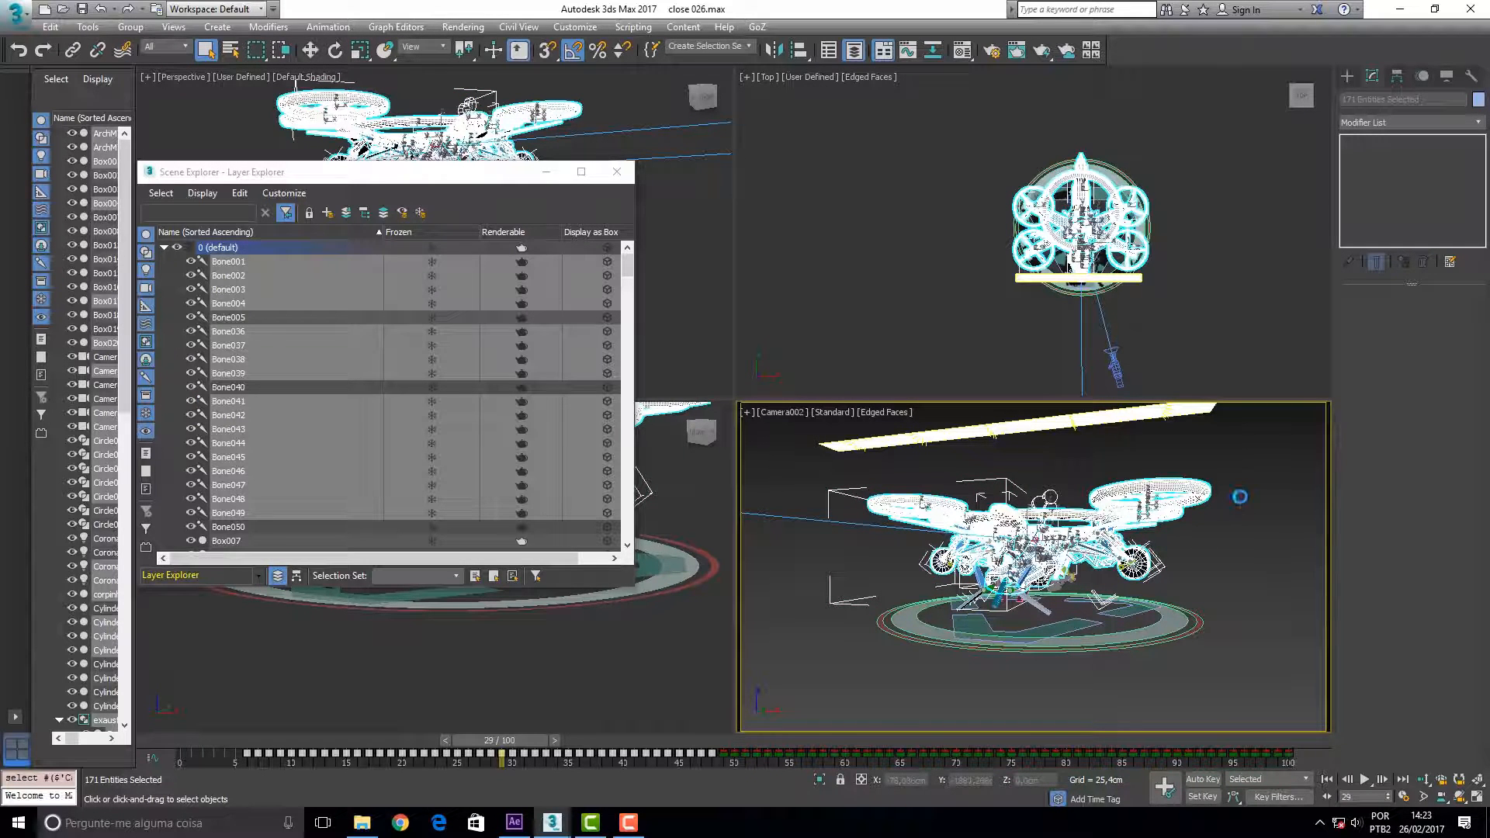
pyautogui.press('Delete')
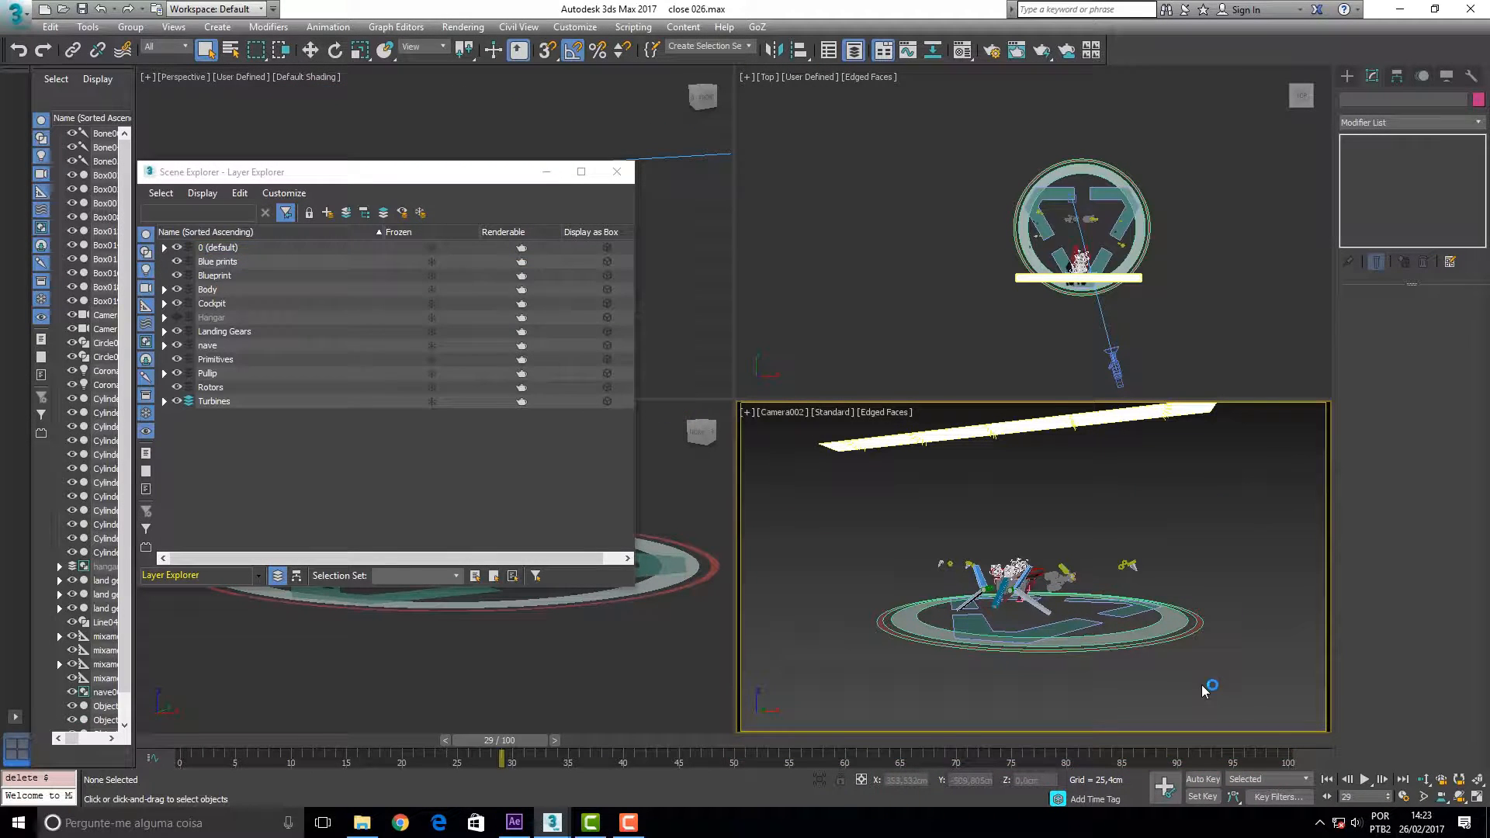
# Delete the leftover aircraft pieces around and above the landing pad, keeping only the floor markings there
pyautogui.moveTo(1167, 548); pyautogui.dragTo(1097, 576)
pyautogui.moveTo(923, 598); pyautogui.dragTo(902, 584)
pyautogui.press('Delete')
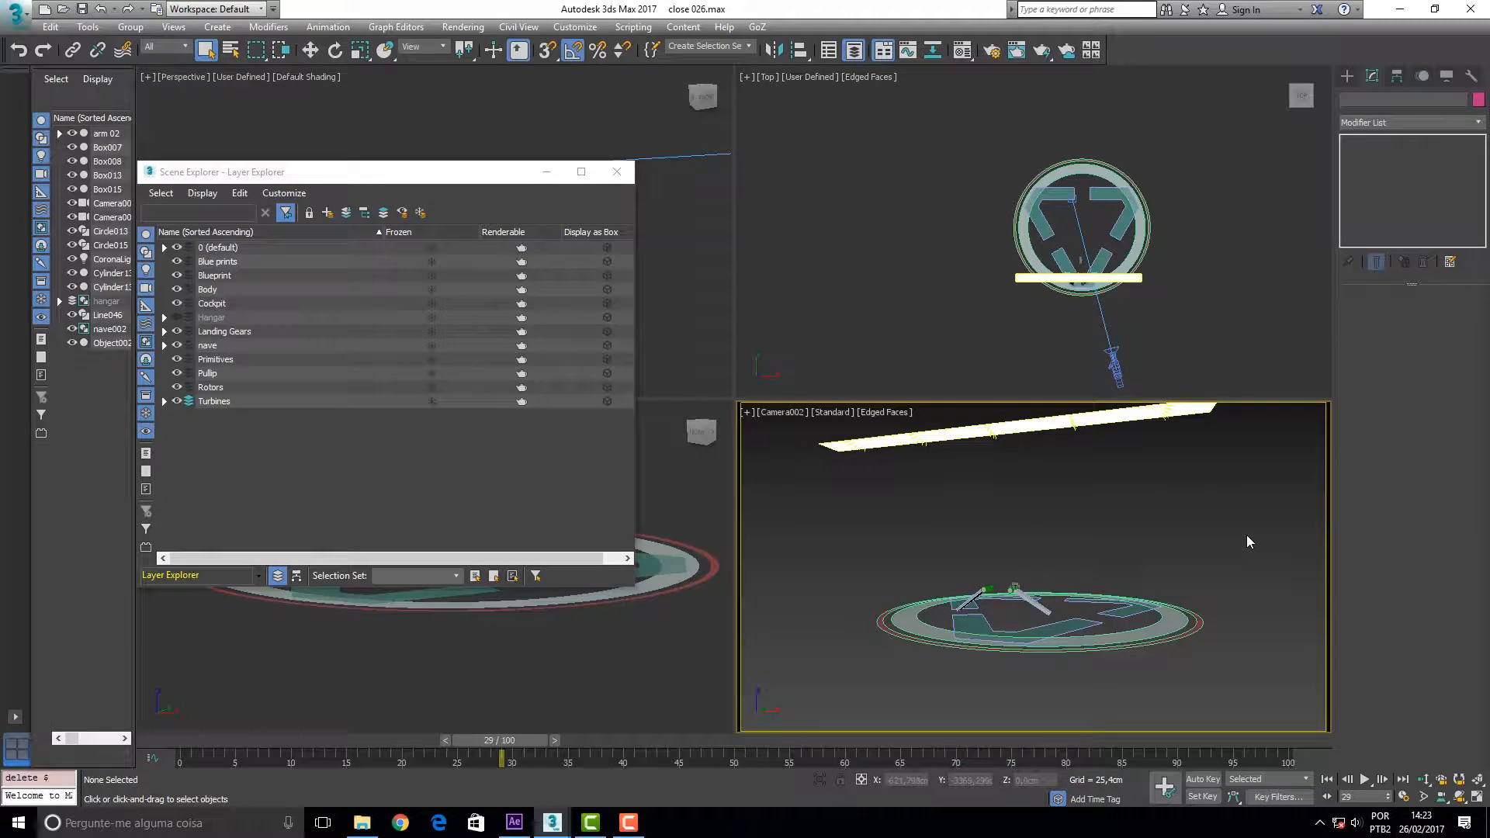
pyautogui.click(1031, 610)
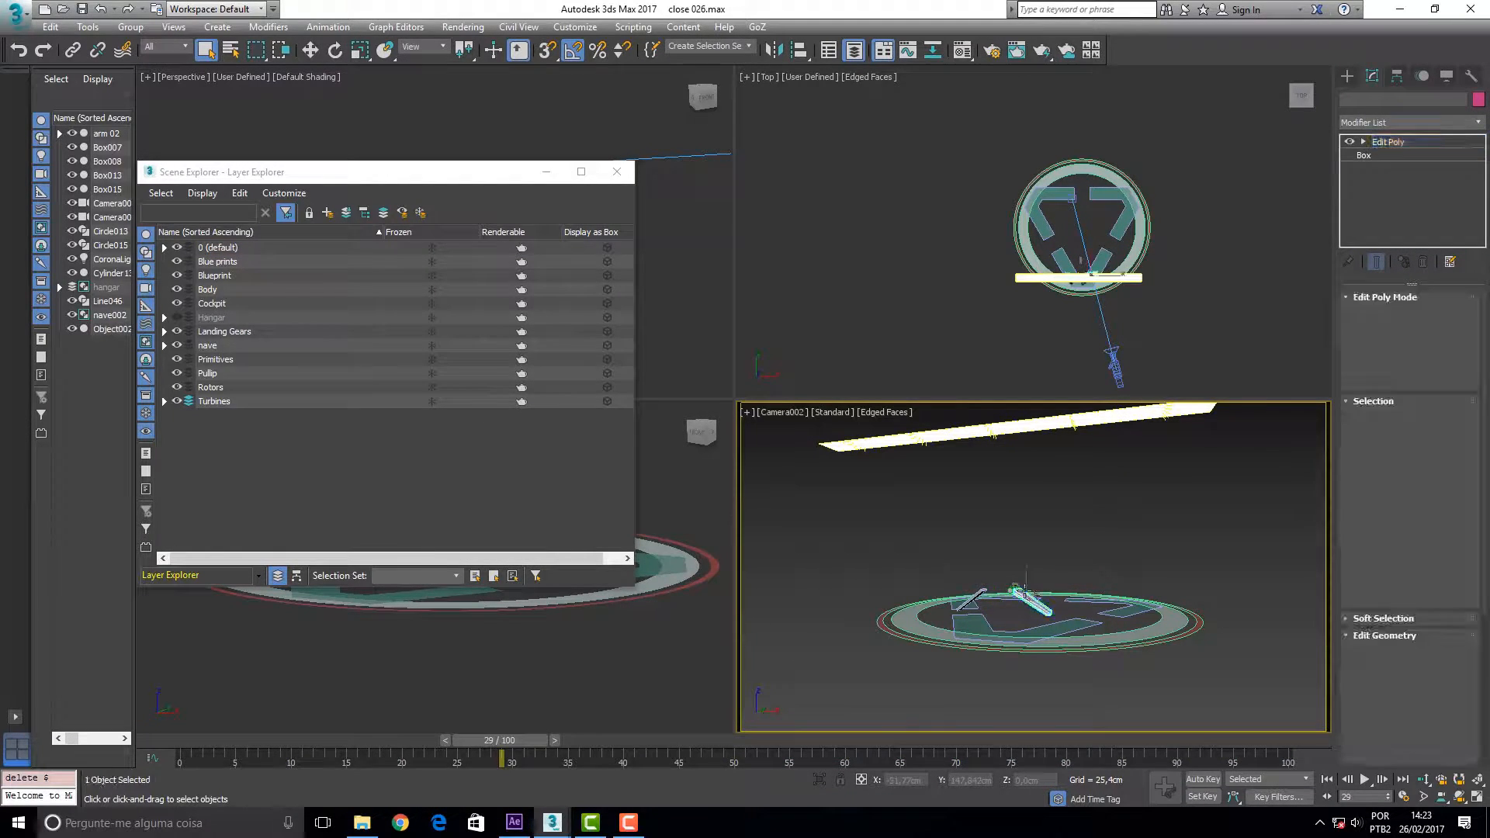
pyautogui.press('Delete')
pyautogui.click(979, 591)
pyautogui.press('Delete')
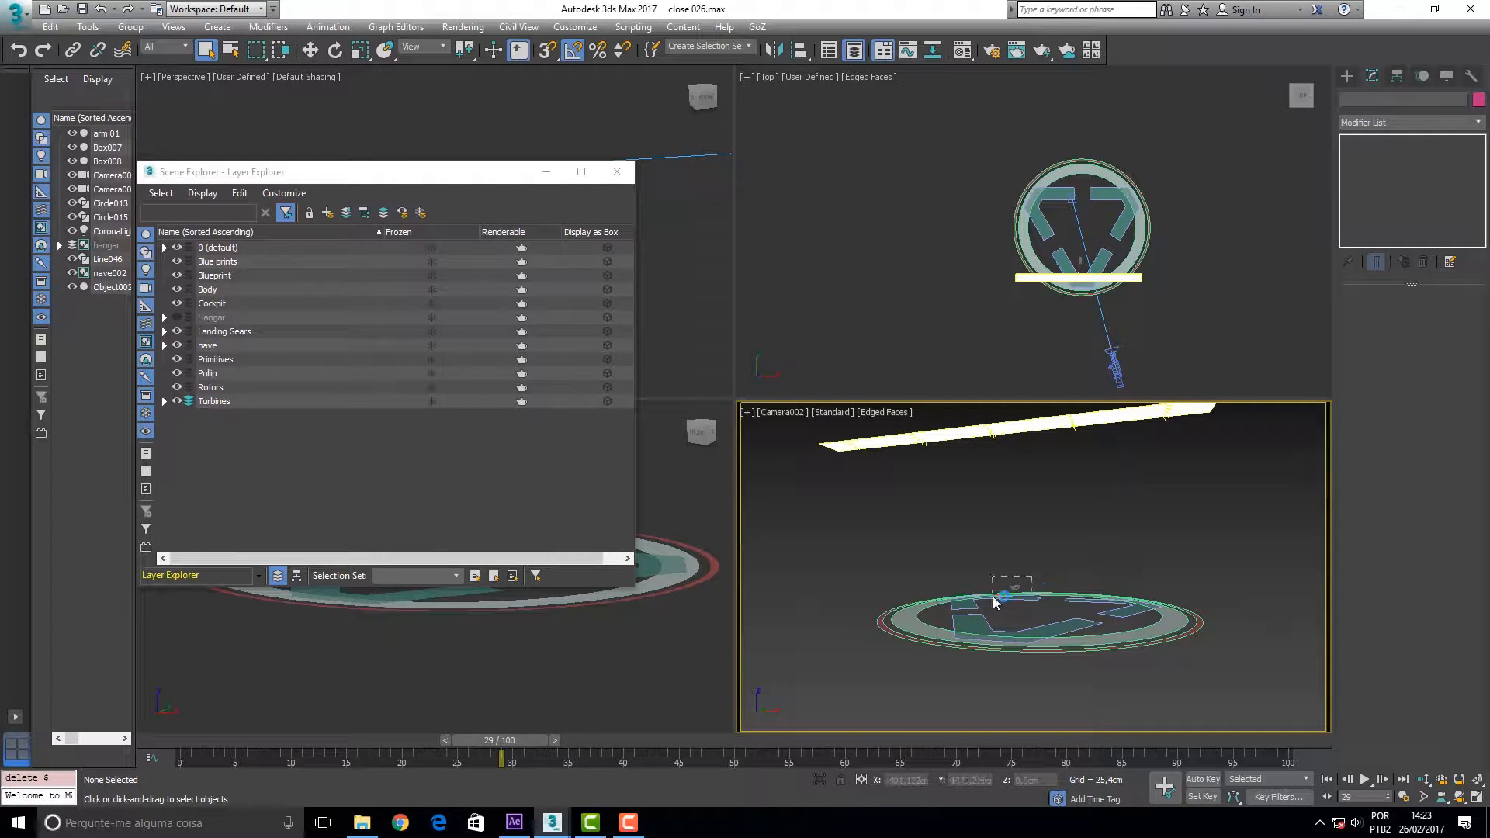
pyautogui.click(992, 591)
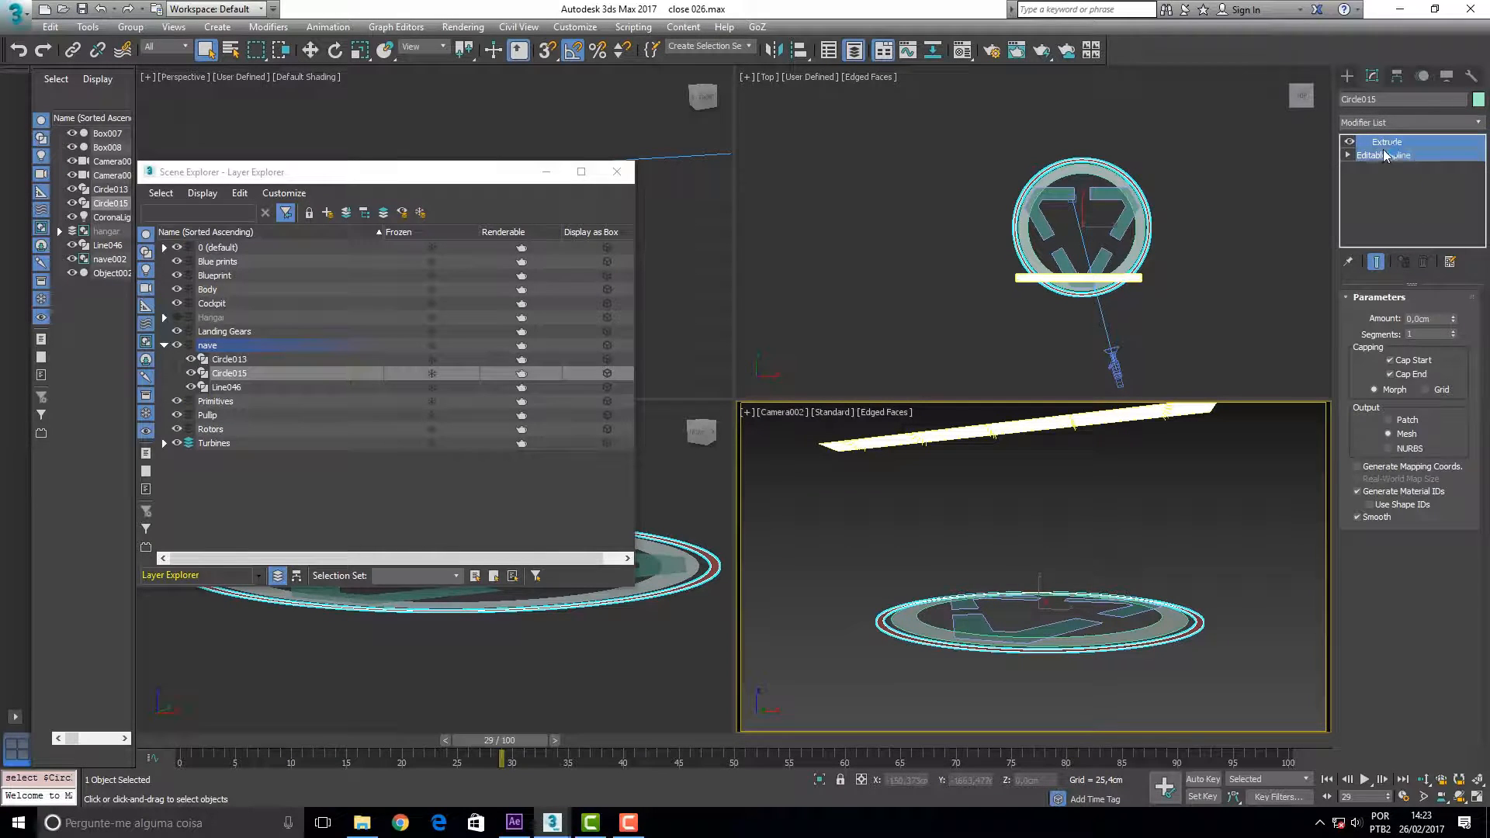
# Collapse all modifiers on the two landing pad rings, Circle015 and Circle013
pyautogui.rightClick(1393, 151)
pyautogui.click(1327, 305)
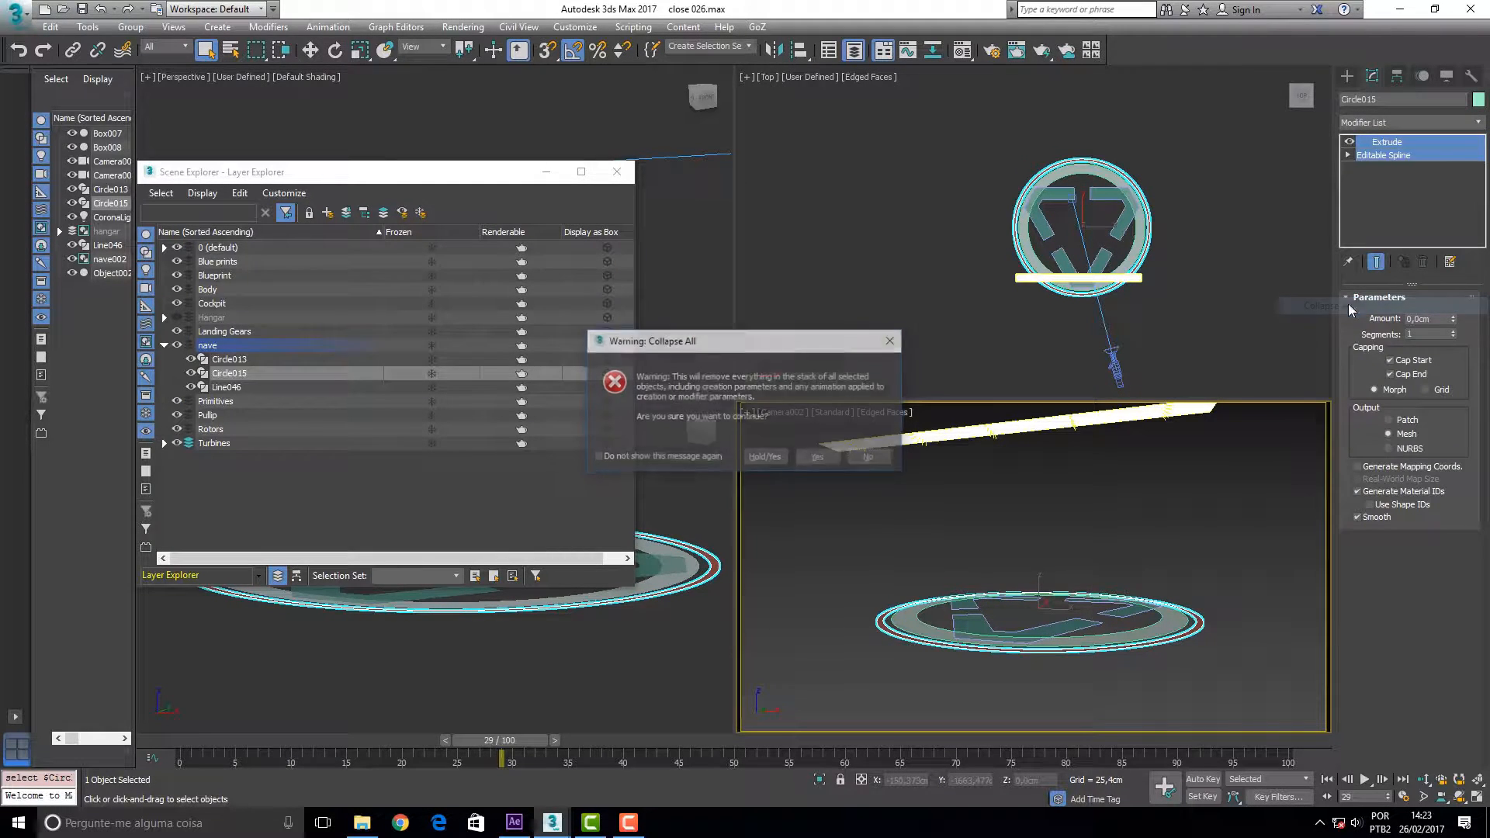
pyautogui.click(818, 457)
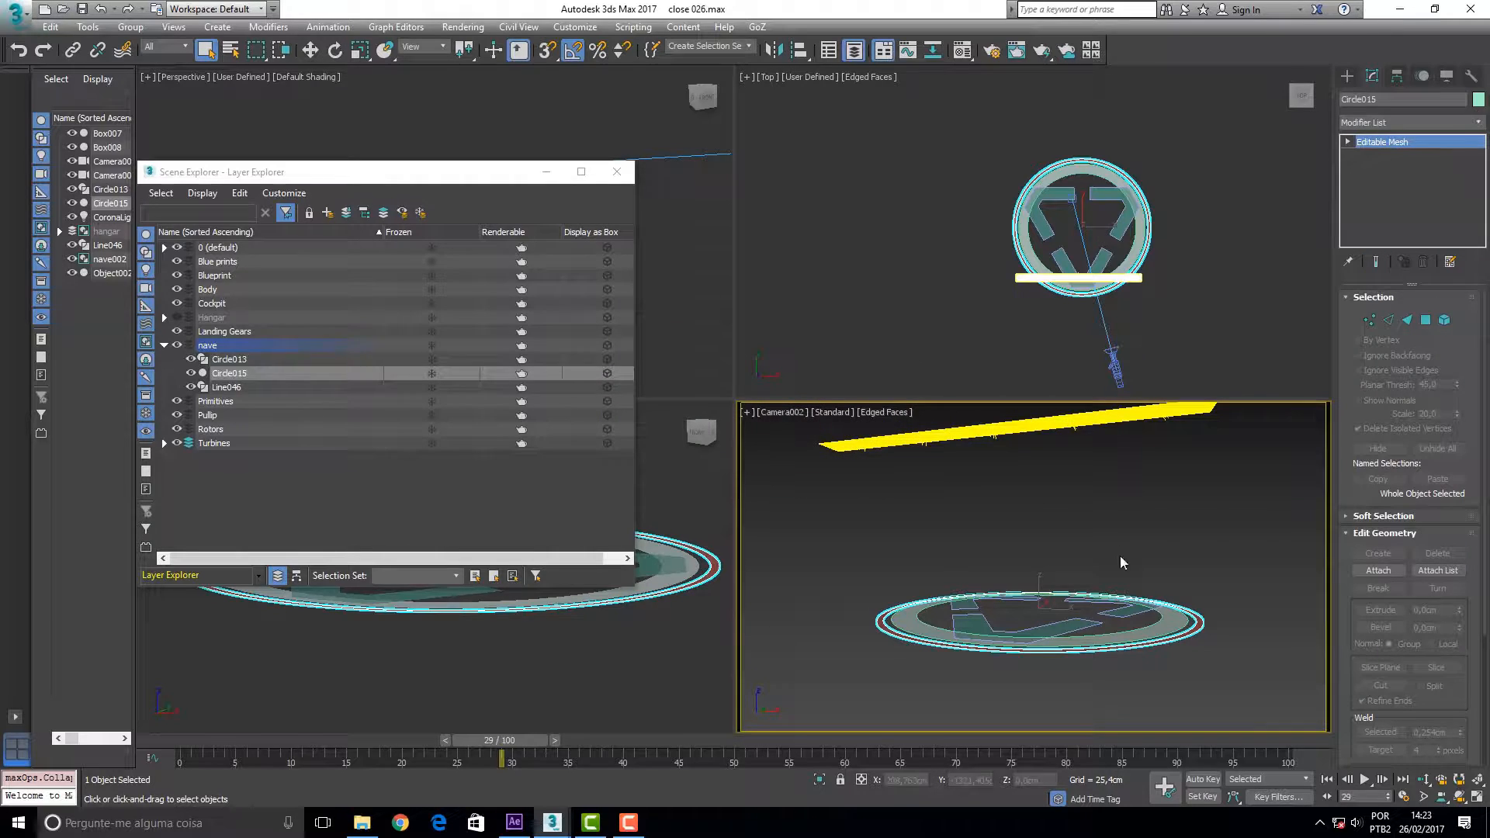
pyautogui.click(1040, 596)
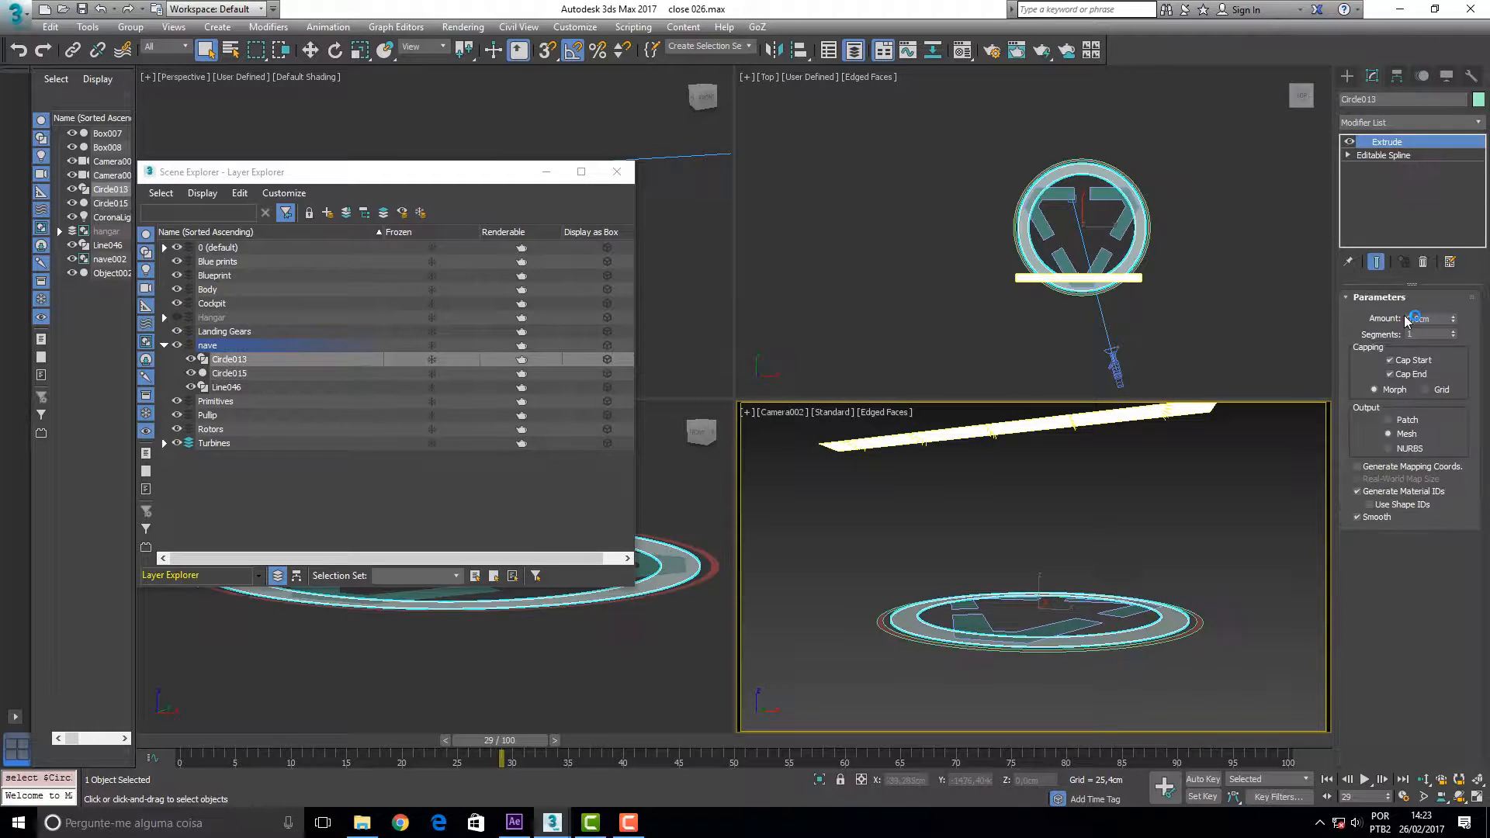
pyautogui.rightClick(1396, 158)
pyautogui.click(1325, 304)
pyautogui.click(819, 458)
# Collapse all modifiers on Line046, the symbol inside the landing pad rings
pyautogui.click(982, 630)
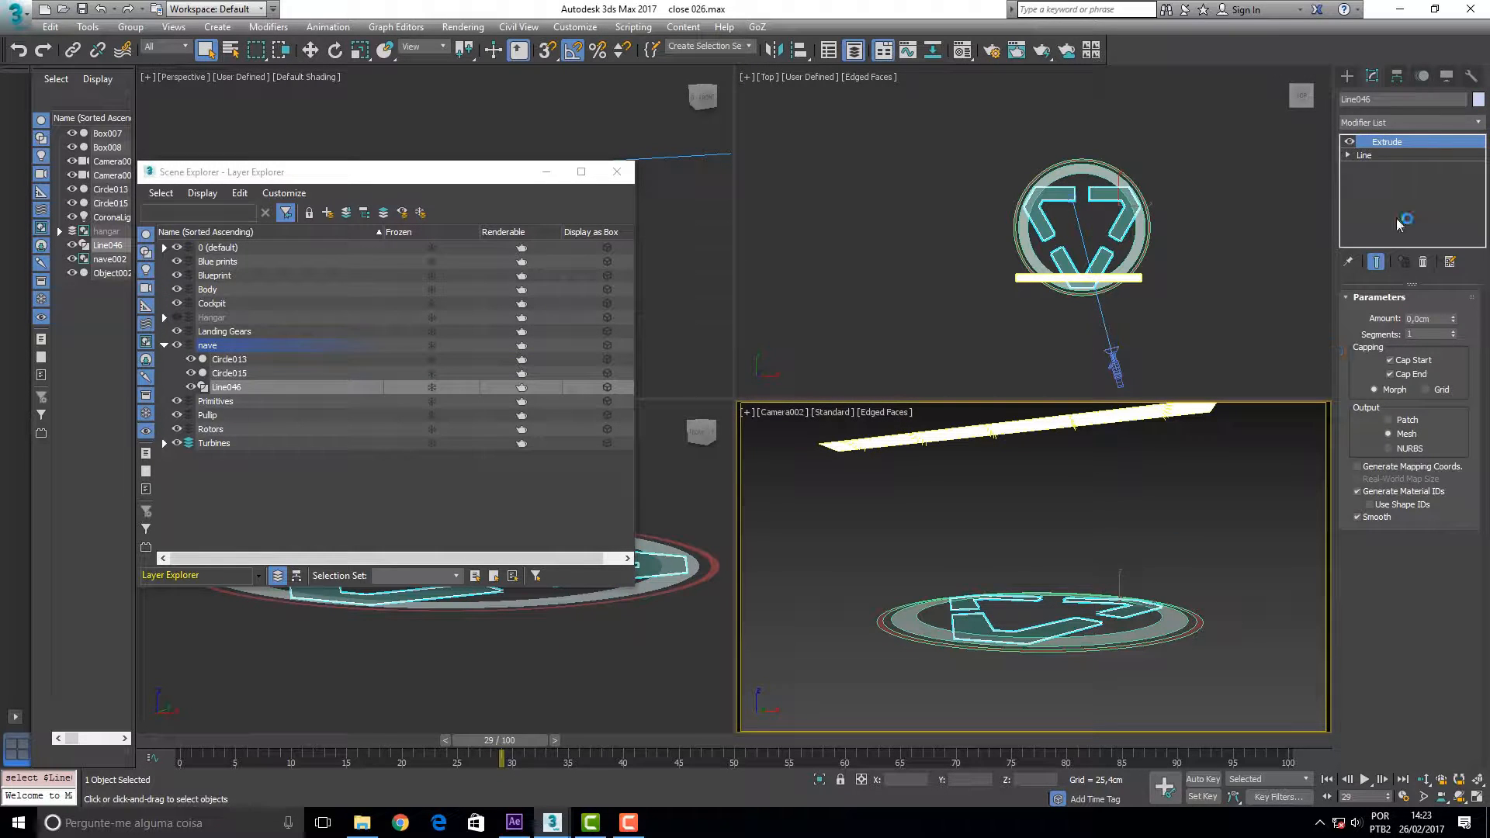
pyautogui.rightClick(1417, 155)
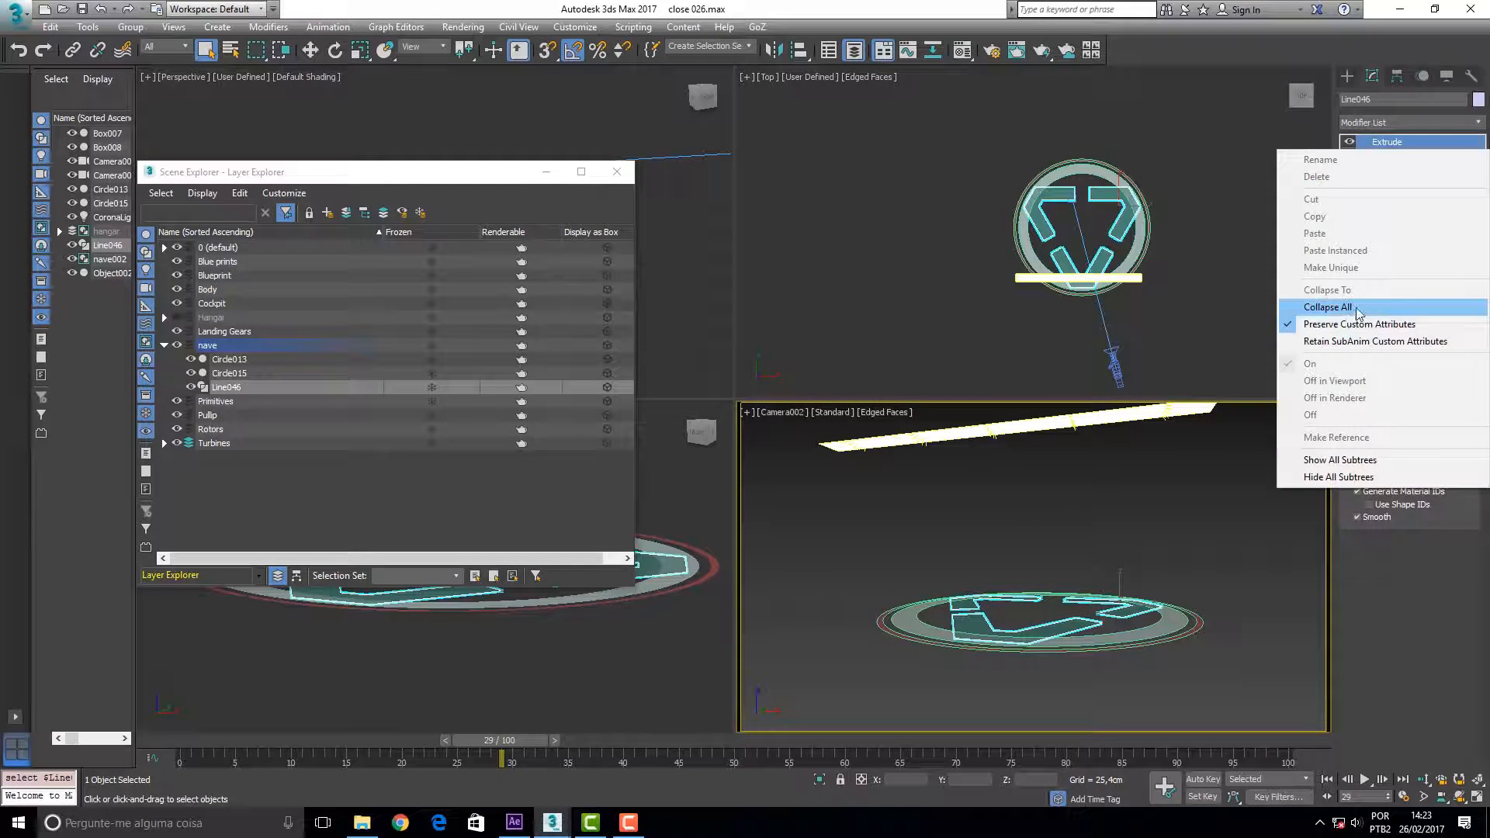
pyautogui.click(1326, 303)
pyautogui.click(819, 458)
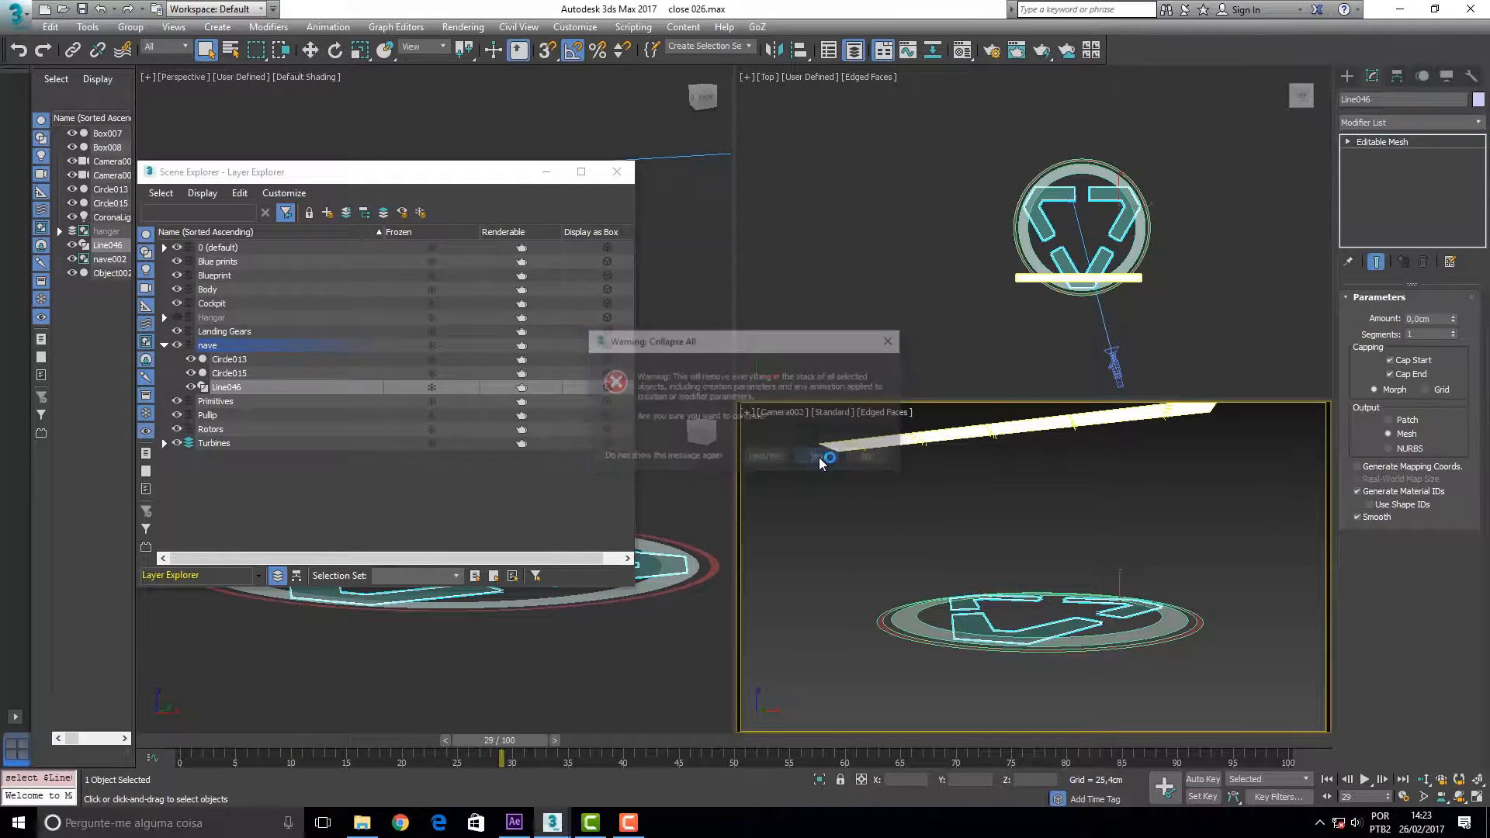
# Rename the outer landing pad ring, Circle015, as "signal floor 1"
pyautogui.click(1196, 627)
pyautogui.moveTo(1390, 99); pyautogui.dragTo(1251, 120)
pyautogui.write('signal floor')
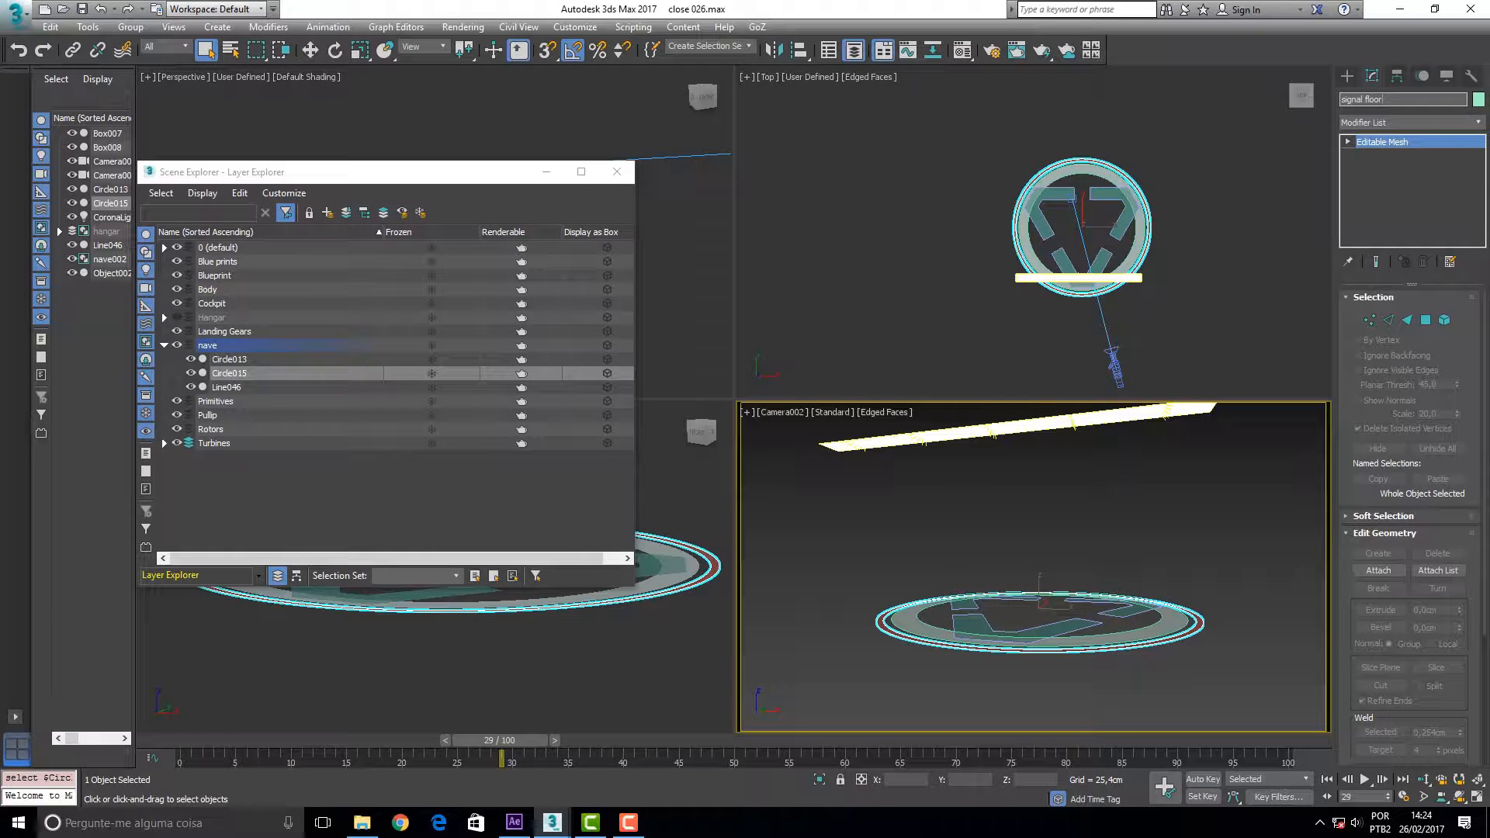
pyautogui.write(' 1')
pyautogui.press('Return')
# Reuse the outer ring's name for the inner ring, Circle013, changing it to "signal floor 2"
pyautogui.hotkey('ctrl', 'c')
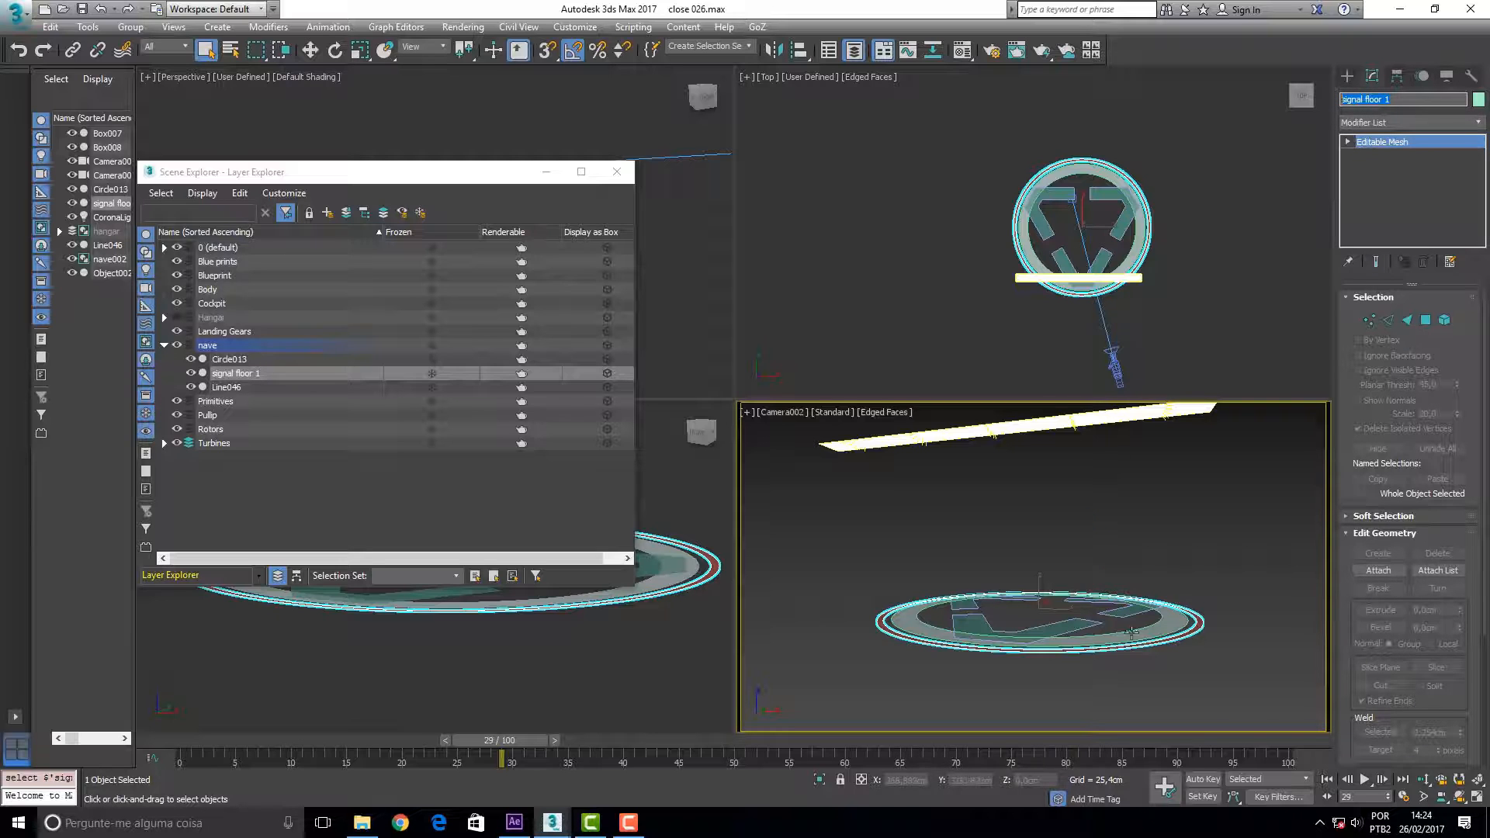
pyautogui.click(1166, 614)
pyautogui.moveTo(1389, 99); pyautogui.dragTo(1322, 102)
pyautogui.hotkey('ctrl', 'v')
pyautogui.press('BackSpace')
pyautogui.write('2')
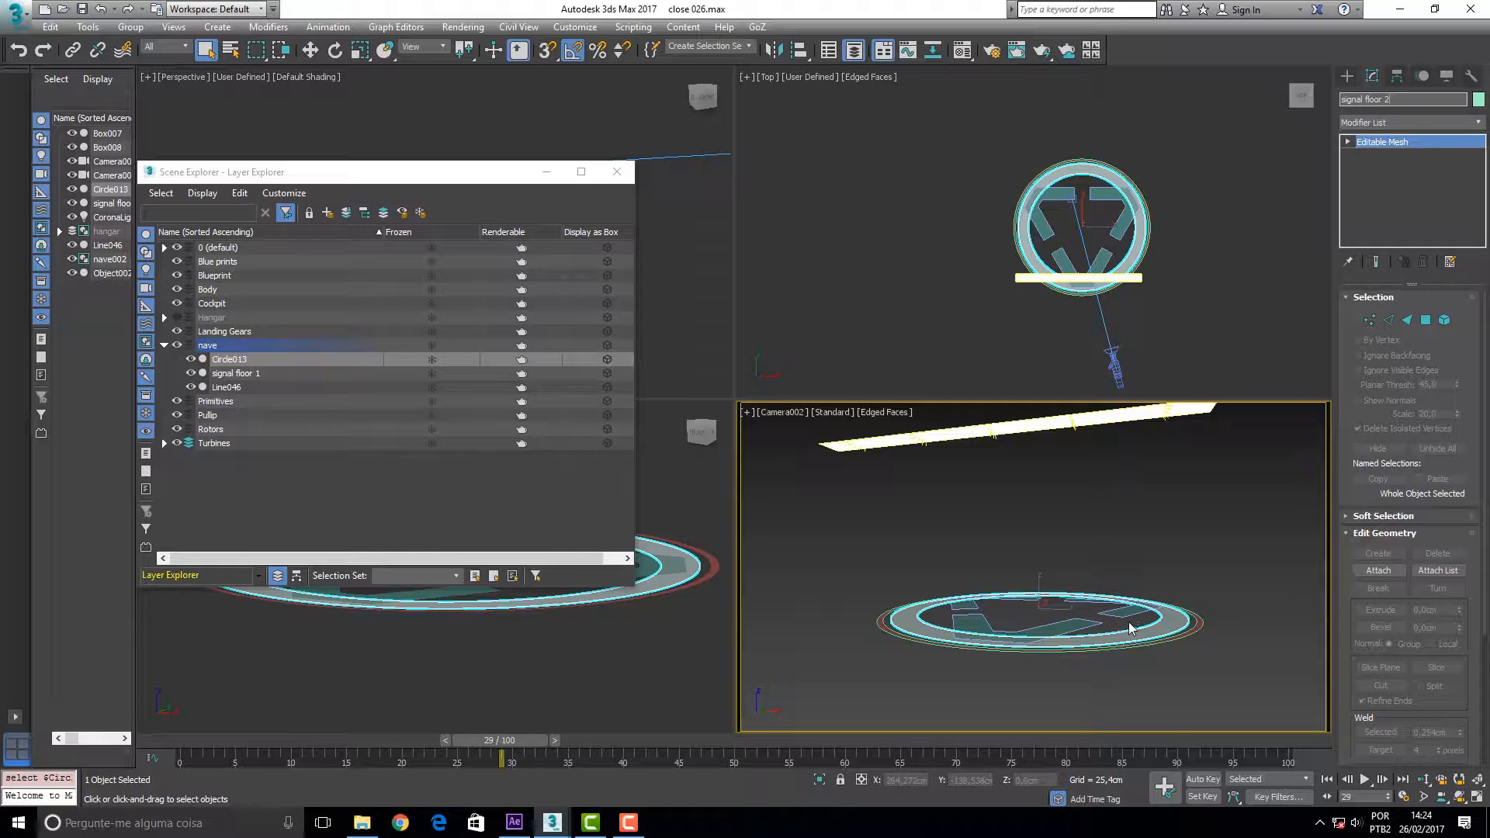
# Rename the landing pad symbol, Line046, as "signal floor 3" and clear the selection
pyautogui.click(1122, 616)
pyautogui.hotkey('ctrl', 'v')
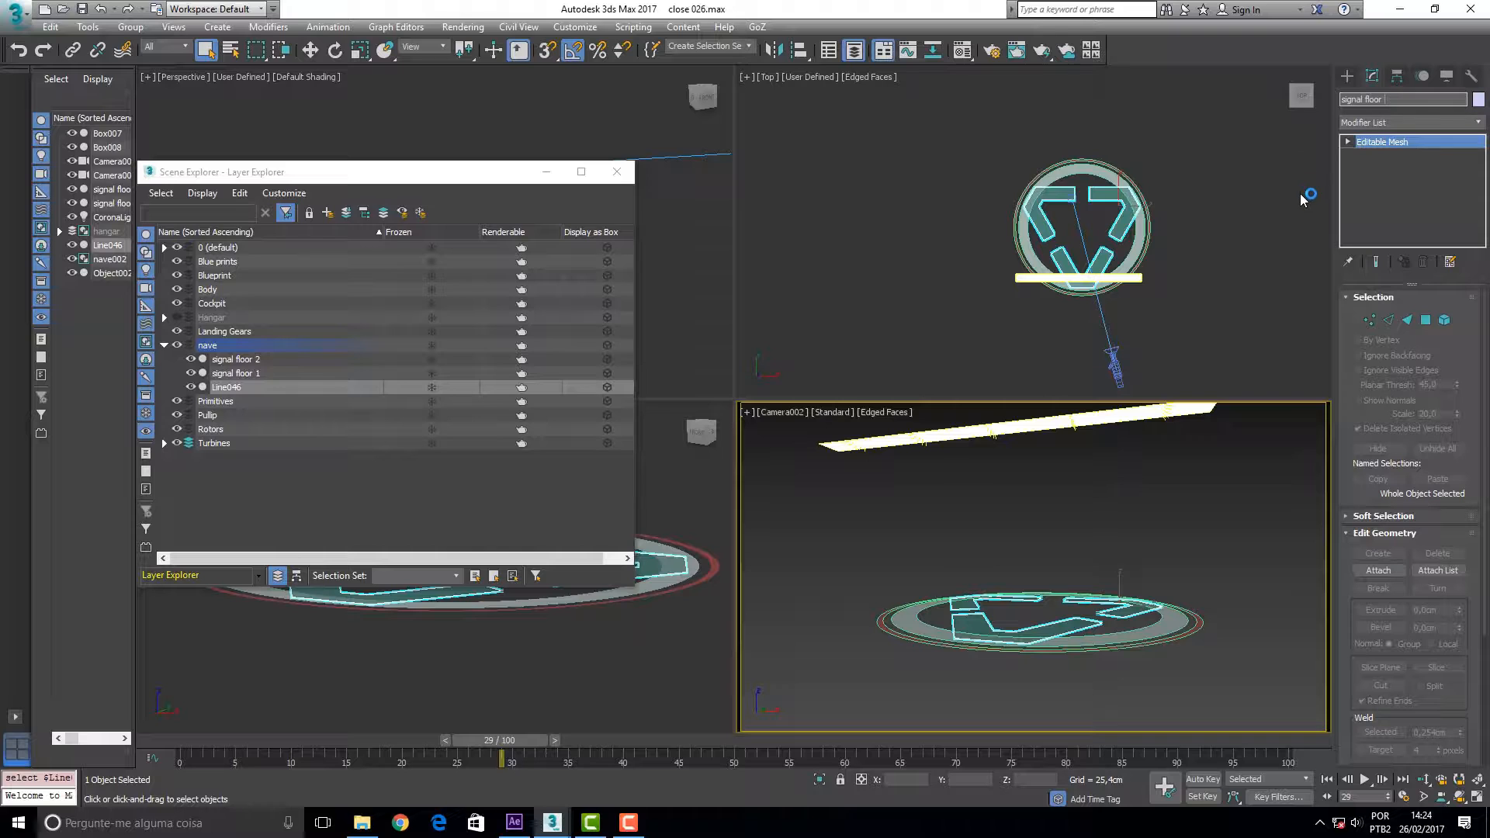
pyautogui.click(1232, 540)
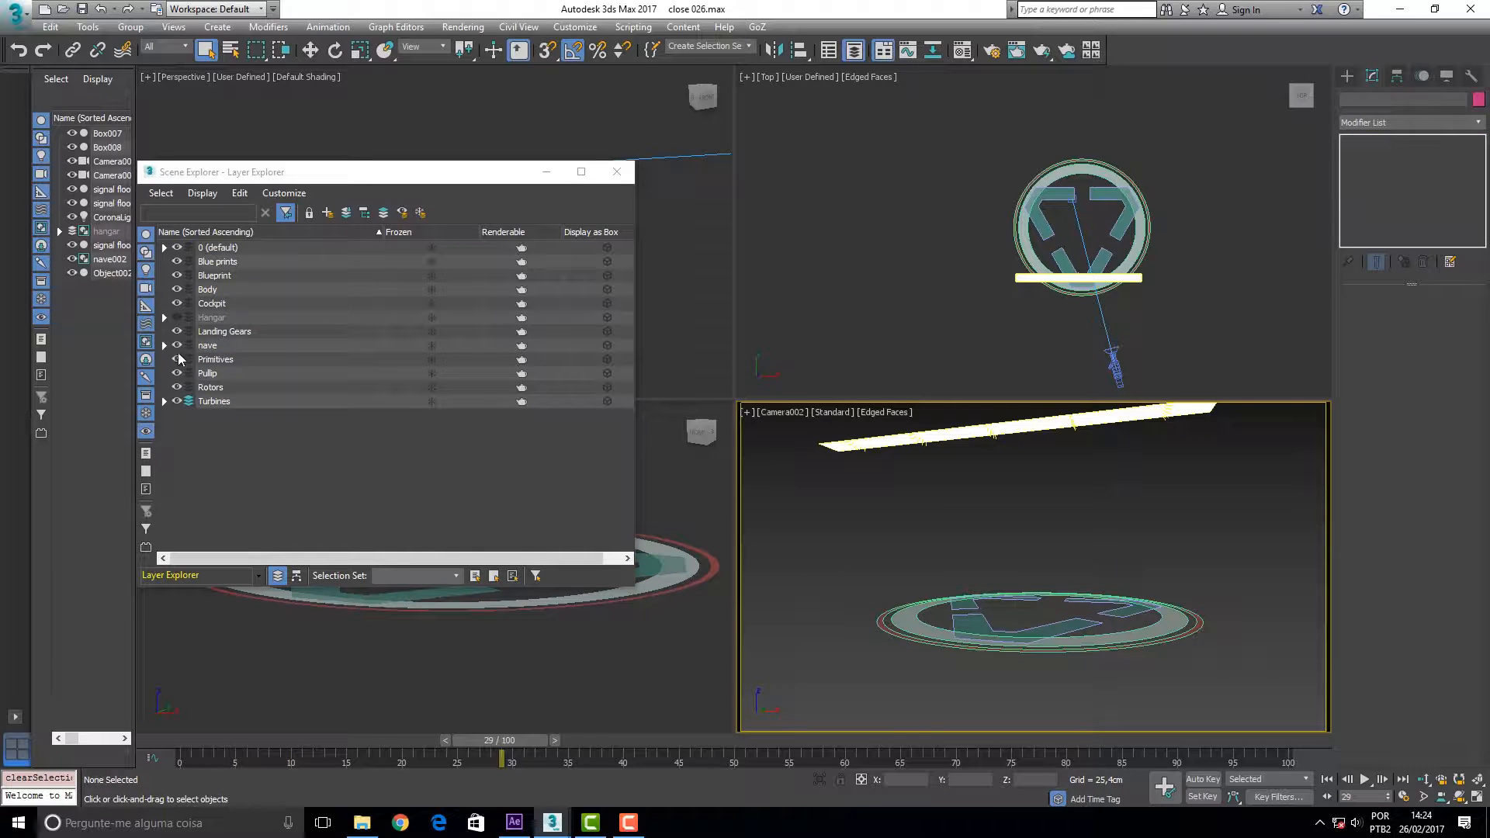
# Move signal floor 1, 2 and 3 from the nave layer into the Hangar layer
pyautogui.click(164, 345)
pyautogui.click(239, 360)
pyautogui.keyDown('ctrl'); pyautogui.click(242, 377); pyautogui.keyUp('ctrl')
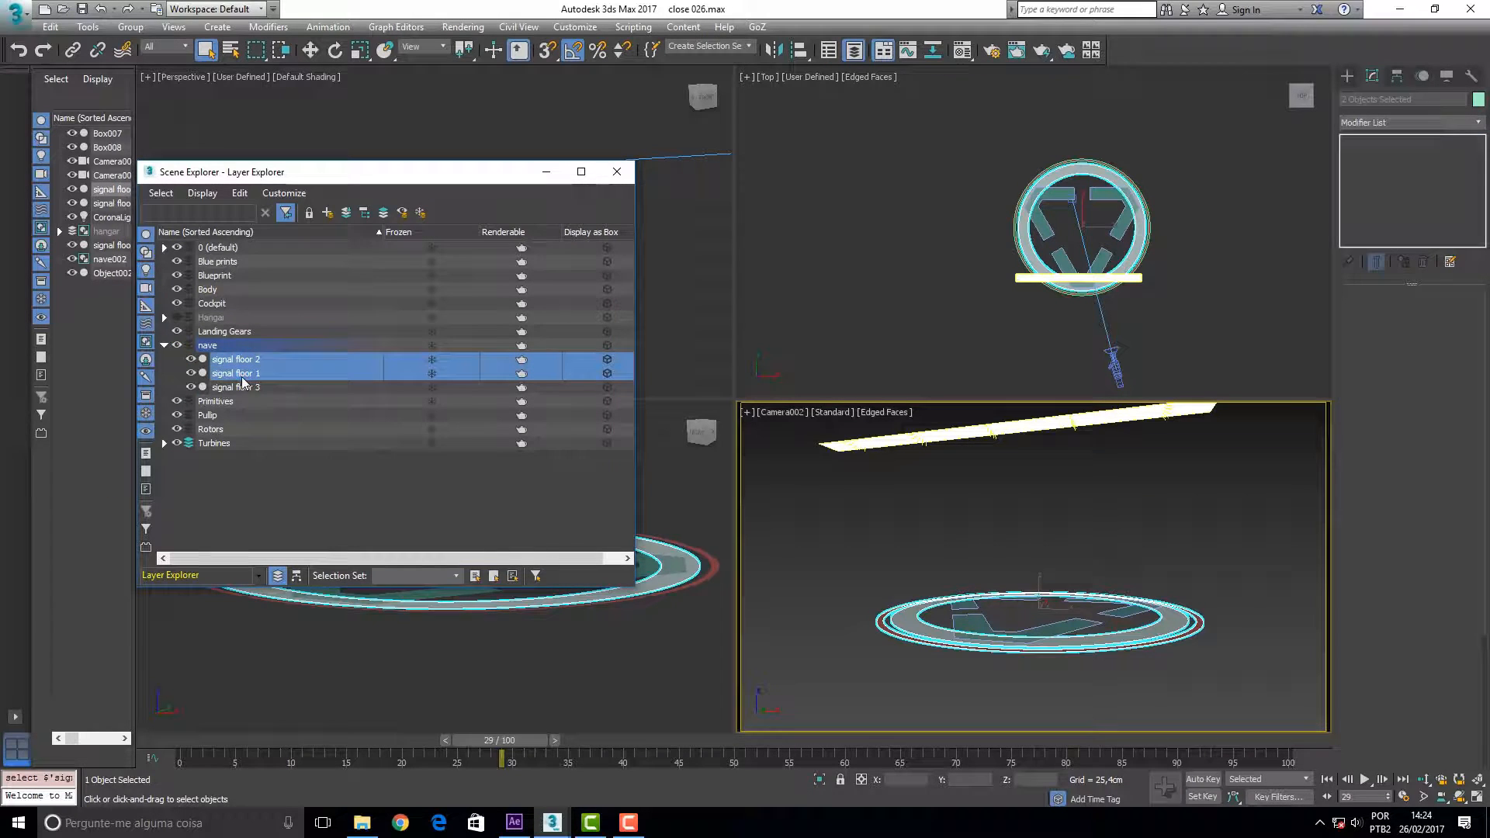
pyautogui.keyDown('ctrl'); pyautogui.click(243, 386); pyautogui.keyUp('ctrl')
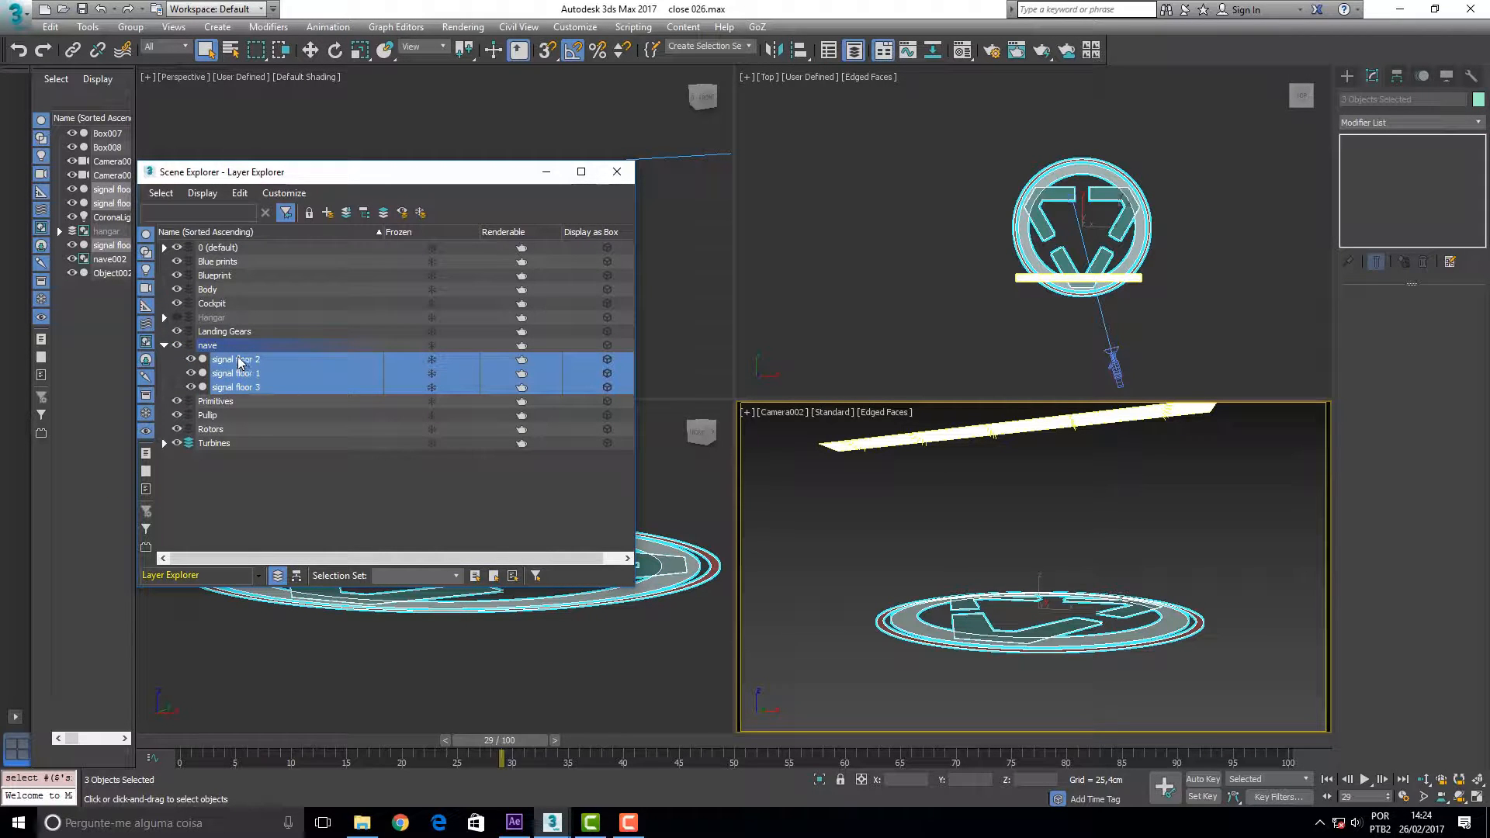
pyautogui.moveTo(237, 364)
pyautogui.mouseDown()
pyautogui.moveTo(223, 318)
pyautogui.moveTo(235, 338)
pyautogui.mouseUp()
pyautogui.scroll(10, 234, 342)
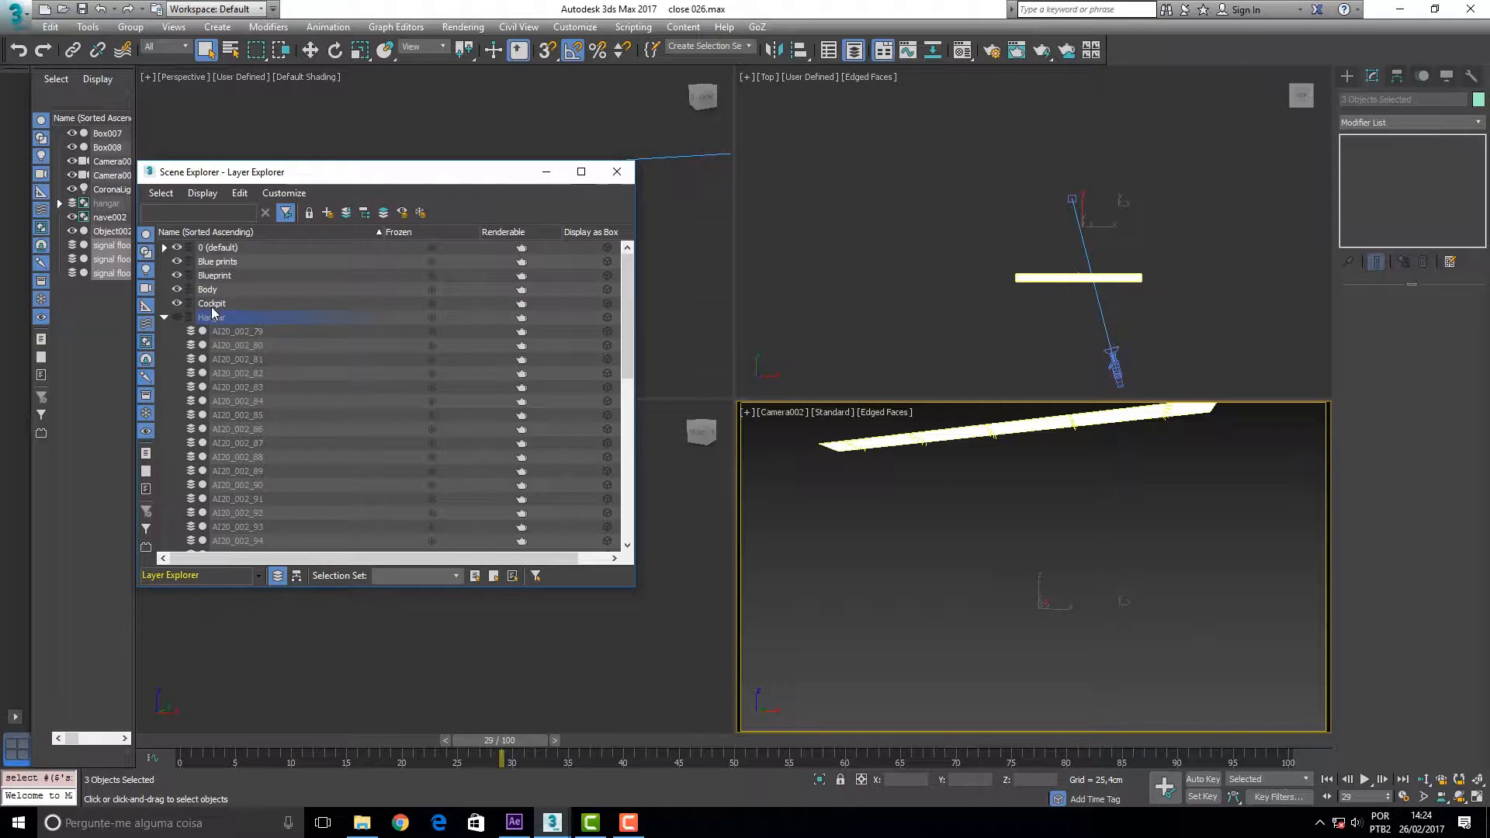
# Collapse the Hangar layer and remove all empty layers from the scene
pyautogui.click(163, 318)
pyautogui.rightClick(207, 323)
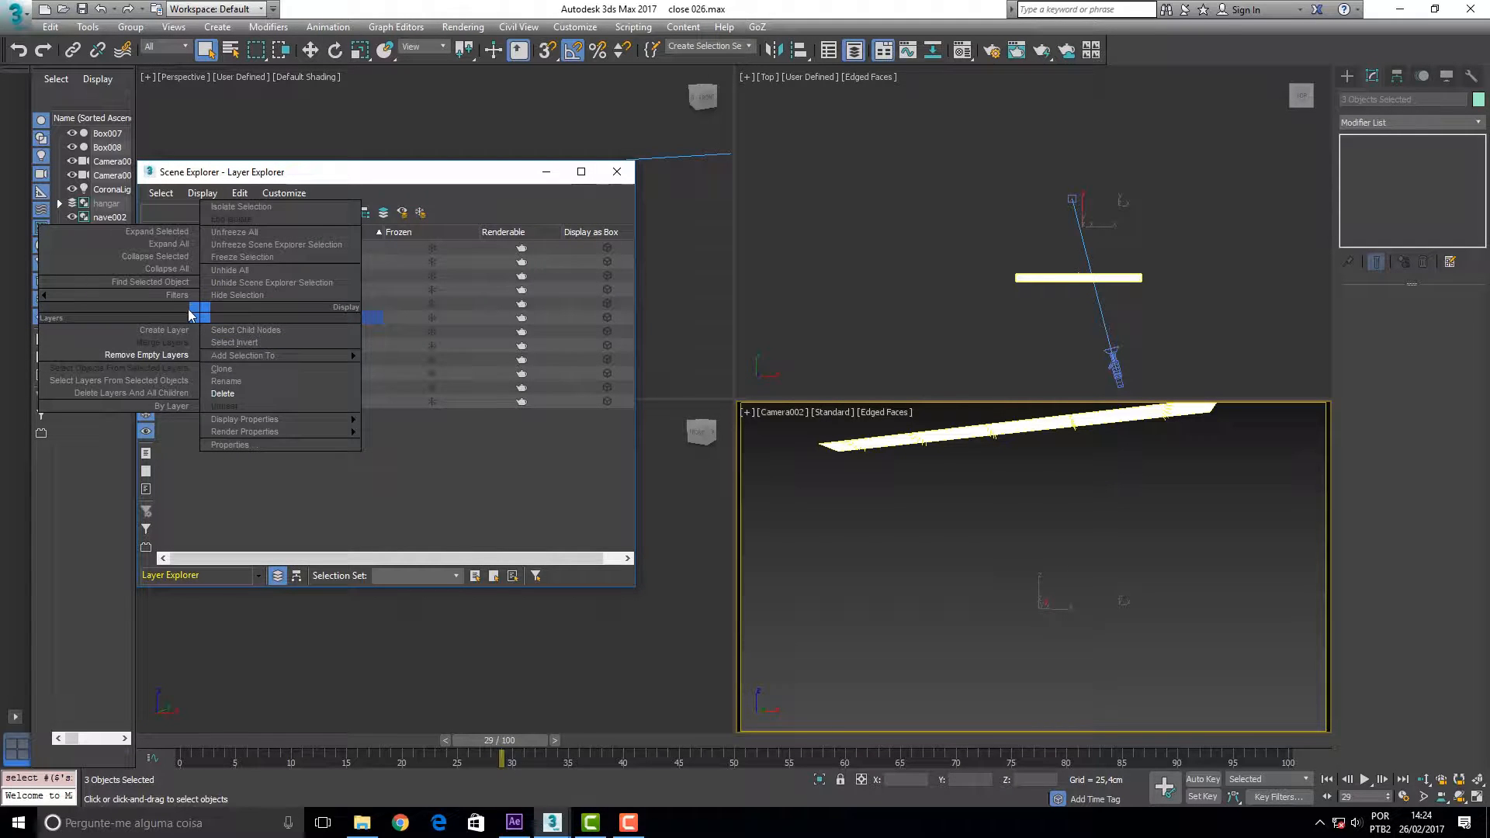
pyautogui.click(142, 356)
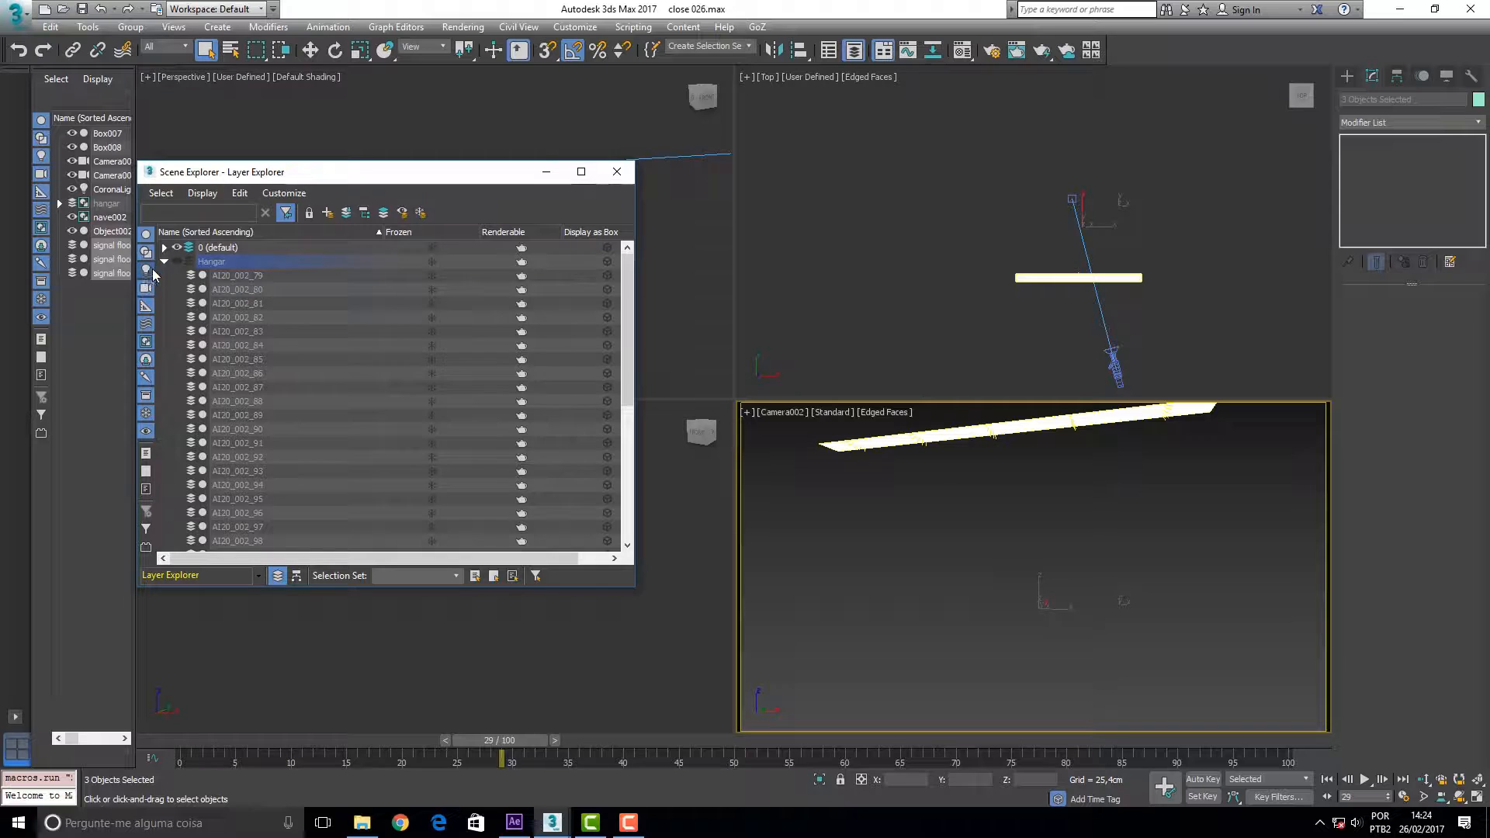
# Collapse the Hangar layer and delete Object002 from the Turbines layer
pyautogui.click(163, 261)
pyautogui.click(208, 276)
pyautogui.click(164, 275)
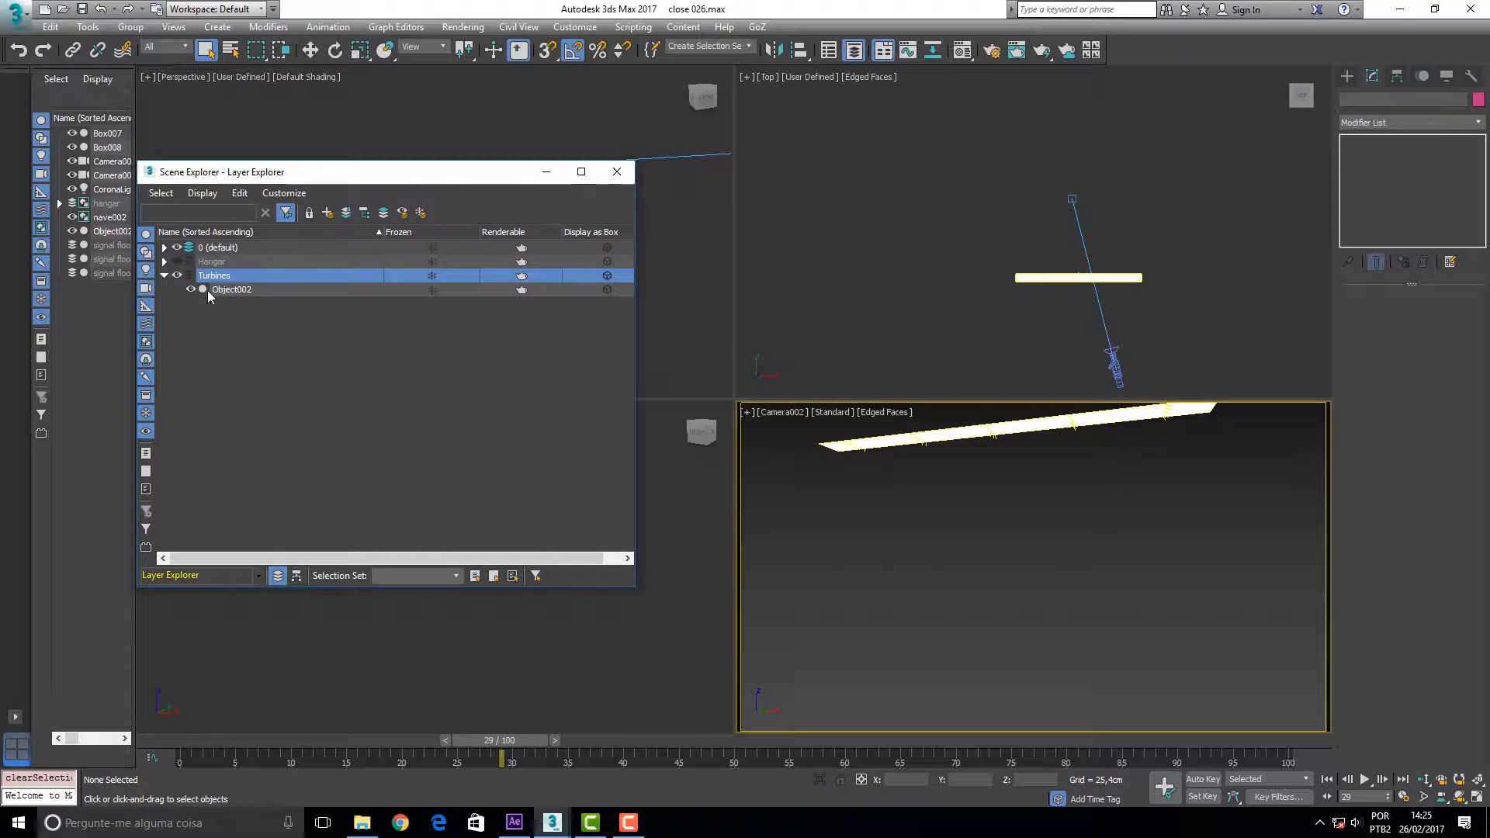
pyautogui.click(231, 289)
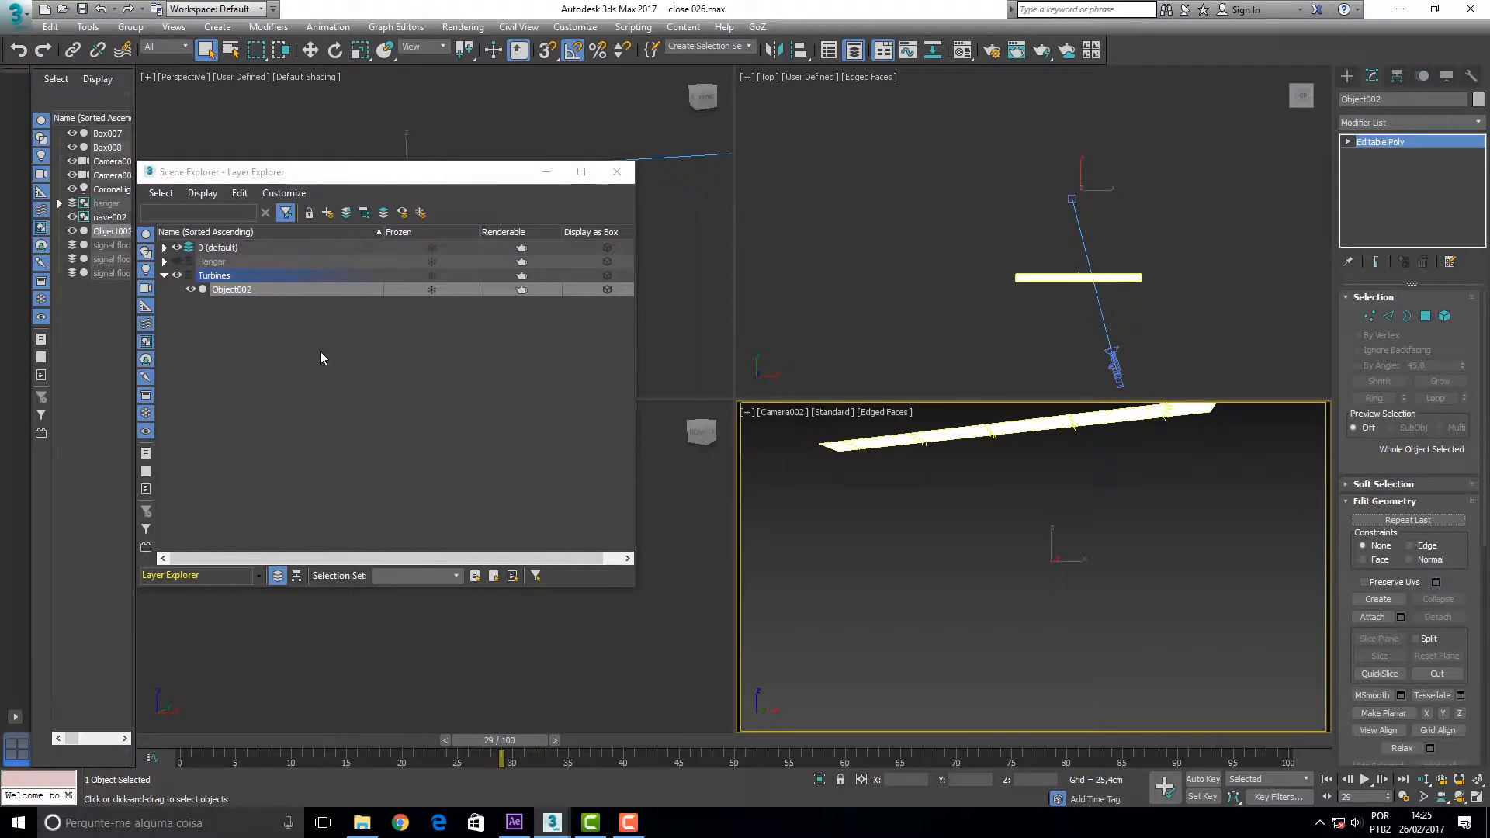
pyautogui.press('Delete')
# Remove the emptied Turbines layer and unhide the Hangar layer, closing the Layer Explorer
pyautogui.click(203, 278)
pyautogui.rightClick(203, 278)
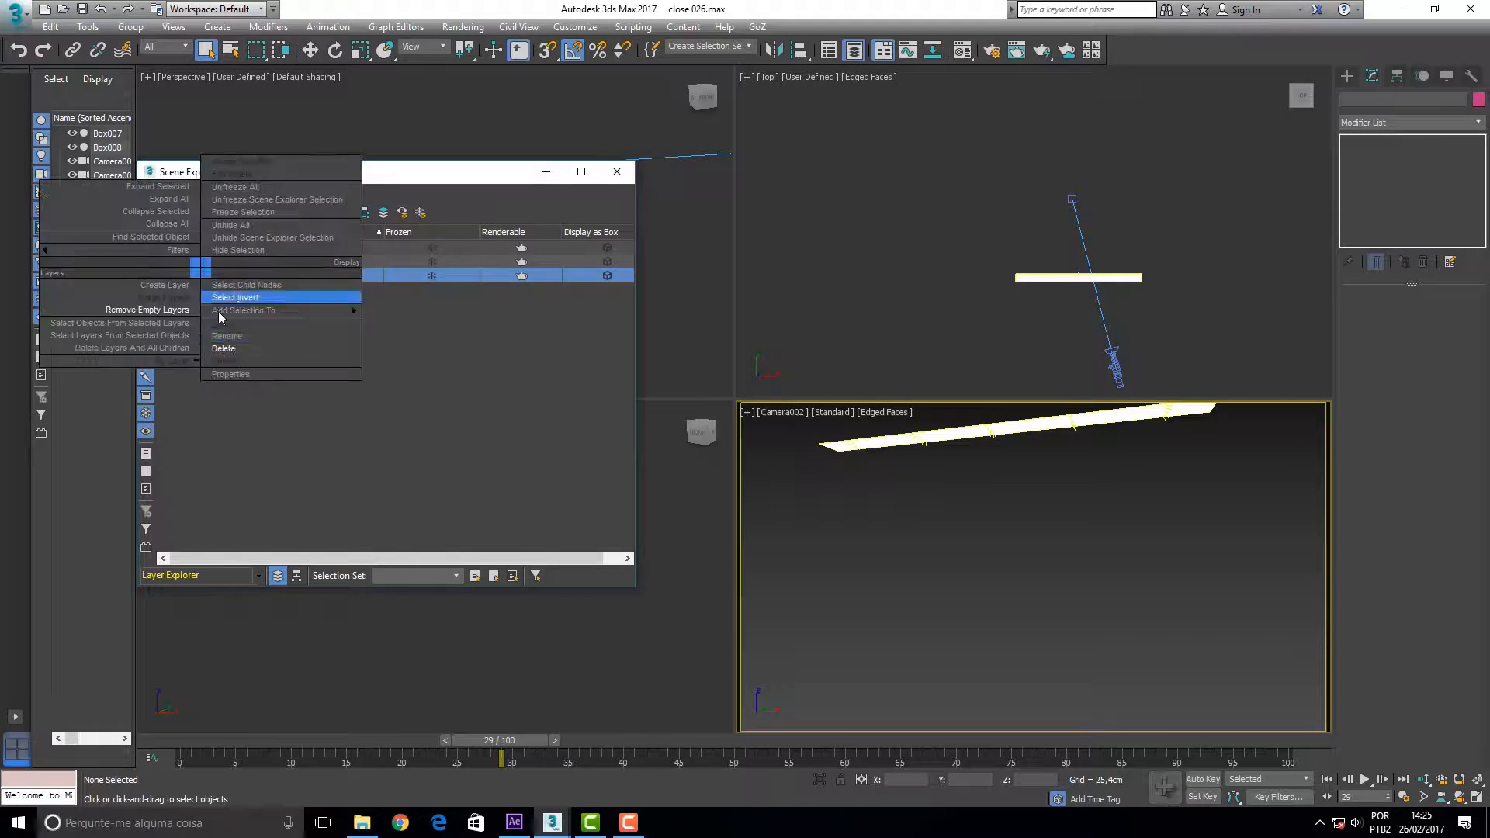
pyautogui.click(175, 316)
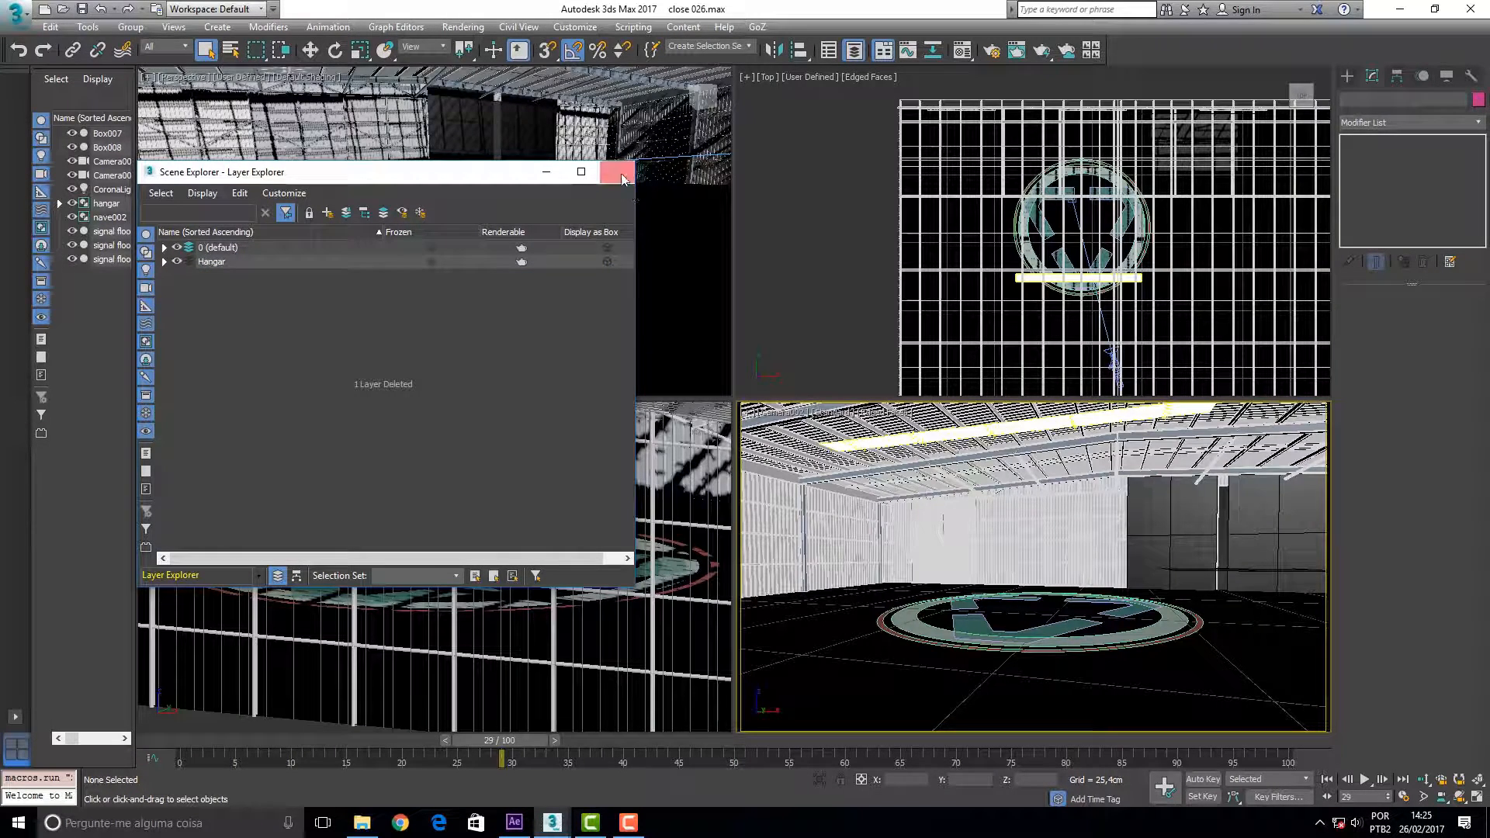
pyautogui.click(617, 173)
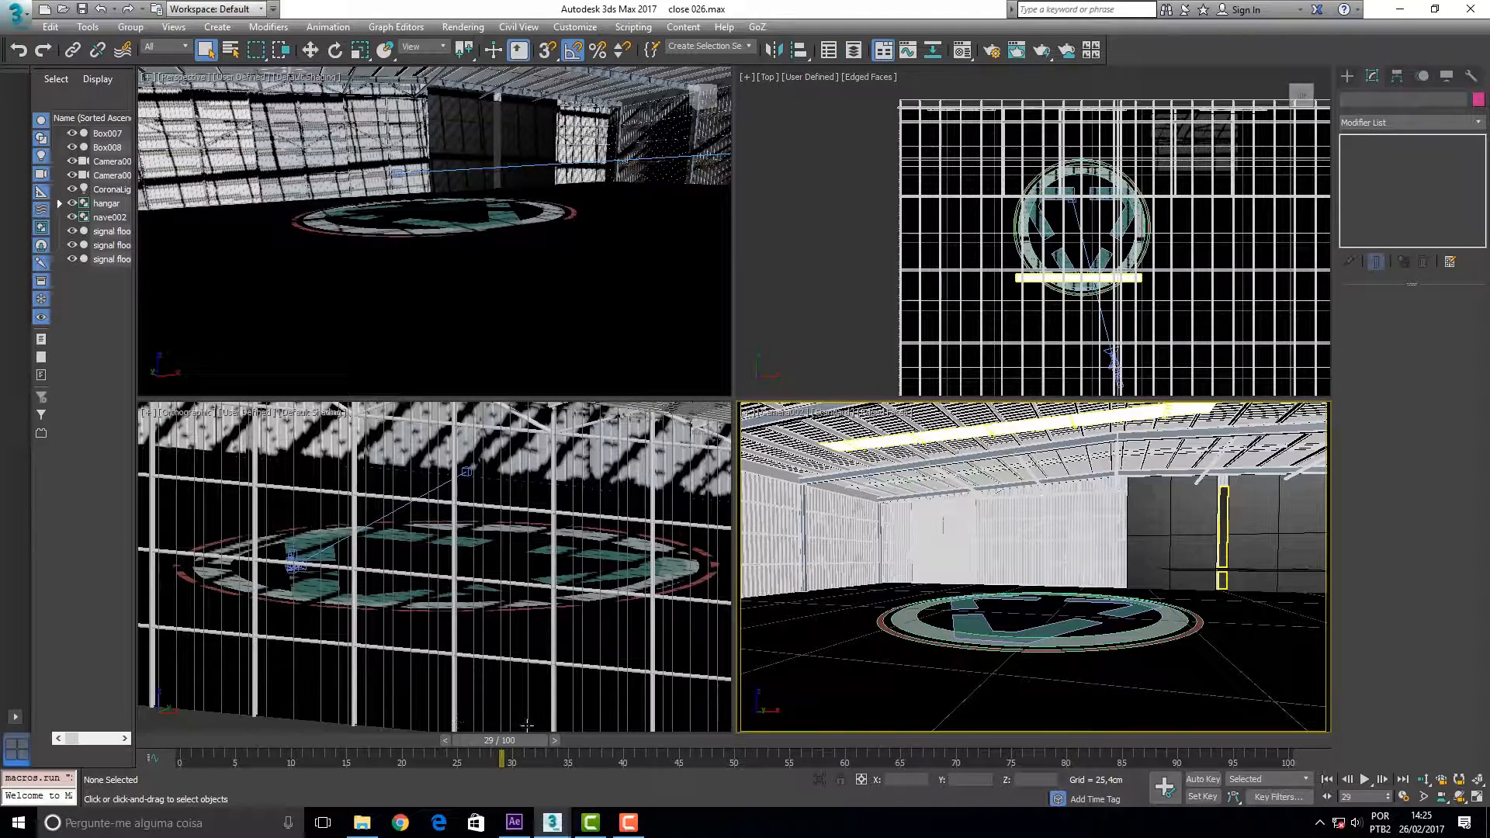
# With Auto Key on, set keyframes for the ceiling Corona light on frames 1 to 5, finishing at frame 0
pyautogui.moveTo(524, 743); pyautogui.dragTo(373, 763)
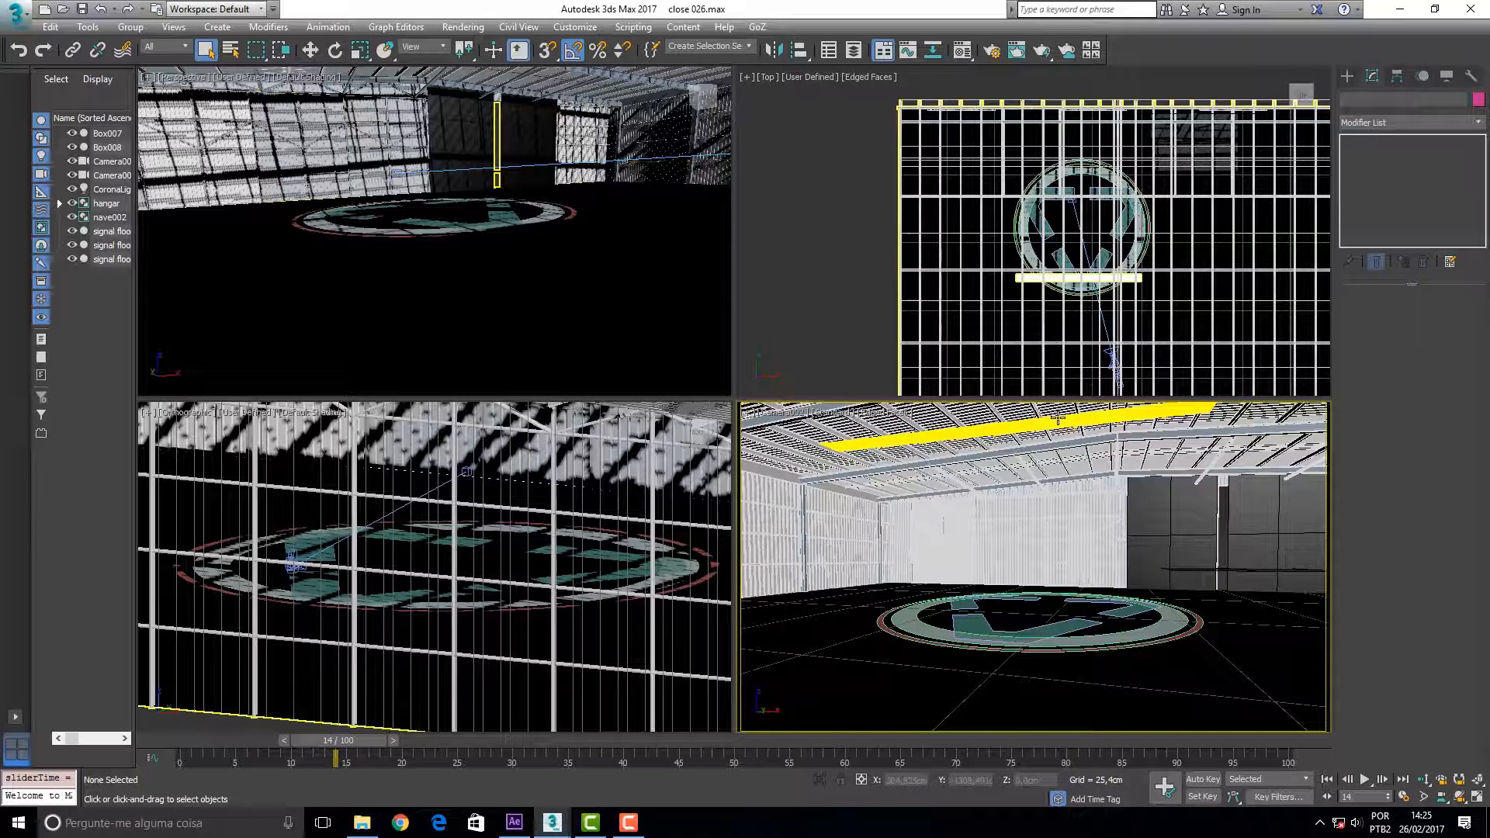
pyautogui.moveTo(351, 747); pyautogui.dragTo(225, 746)
pyautogui.click(1044, 462)
pyautogui.moveTo(240, 743)
pyautogui.mouseDown()
pyautogui.moveTo(279, 756)
pyautogui.moveTo(222, 756)
pyautogui.mouseUp()
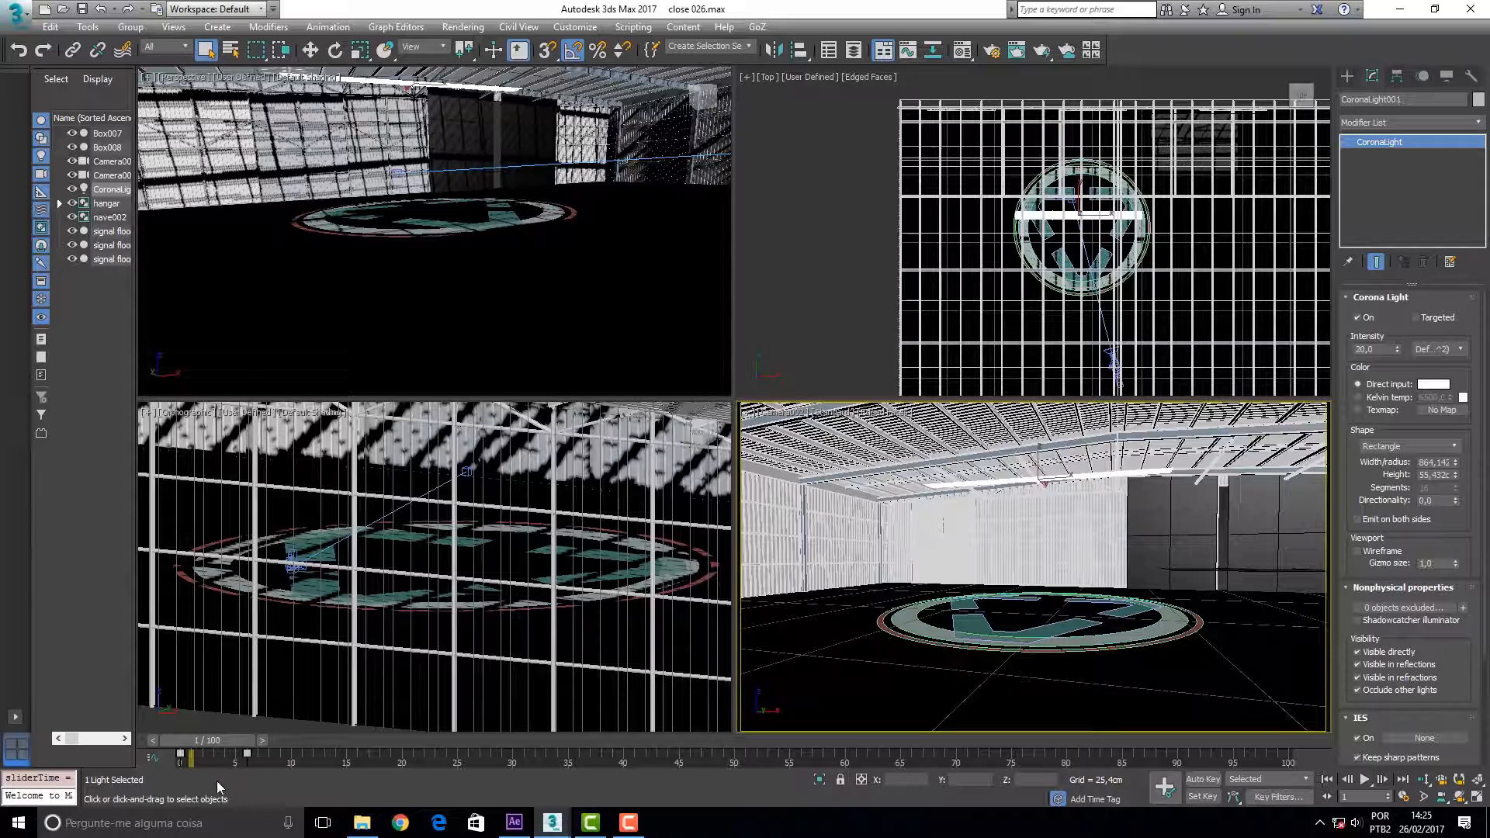
pyautogui.click(1201, 780)
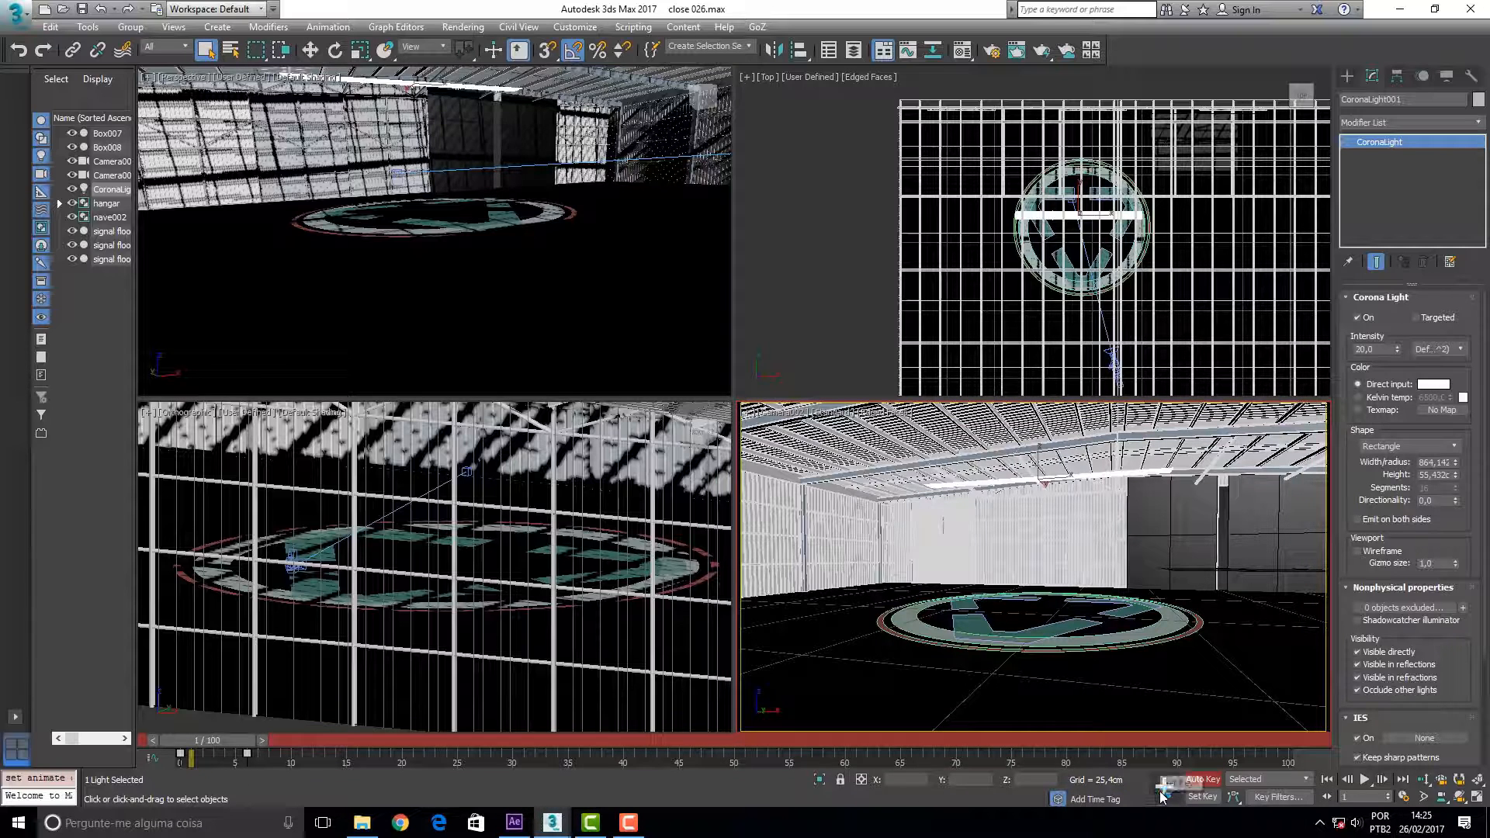
pyautogui.moveTo(214, 748); pyautogui.dragTo(223, 748)
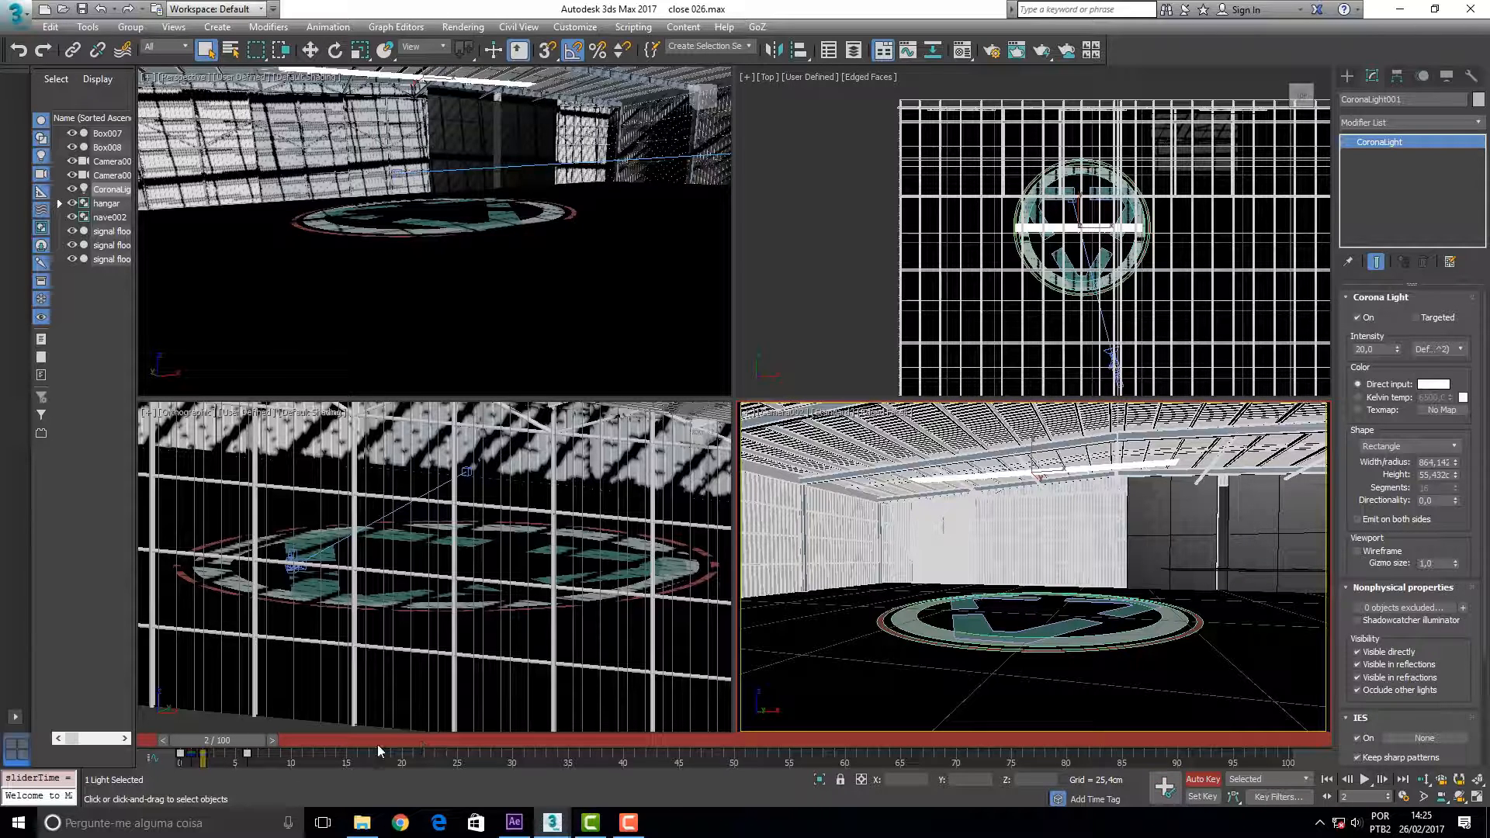
pyautogui.moveTo(225, 742); pyautogui.dragTo(239, 742)
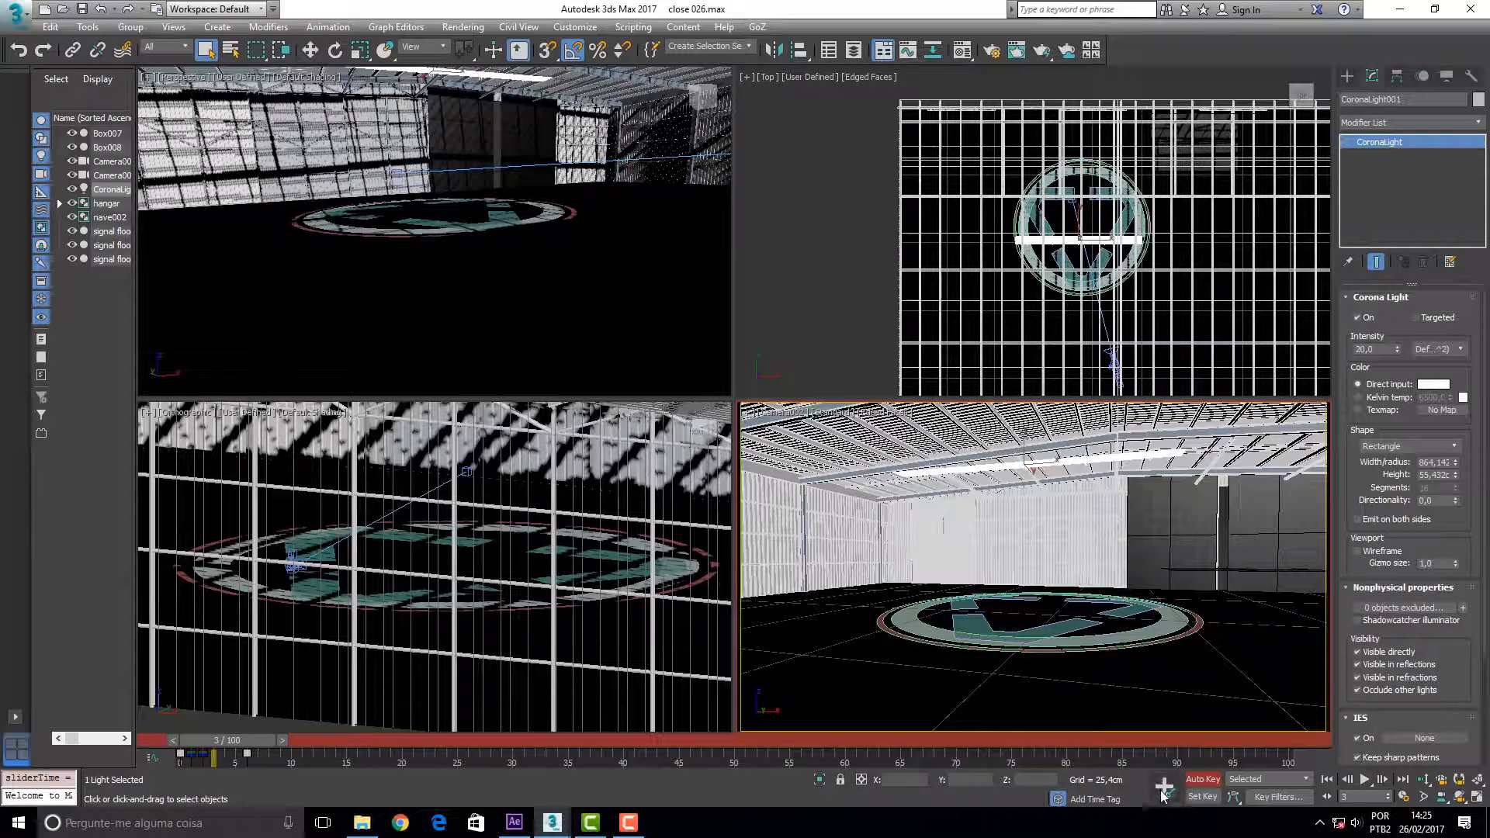
pyautogui.moveTo(254, 742); pyautogui.dragTo(265, 744)
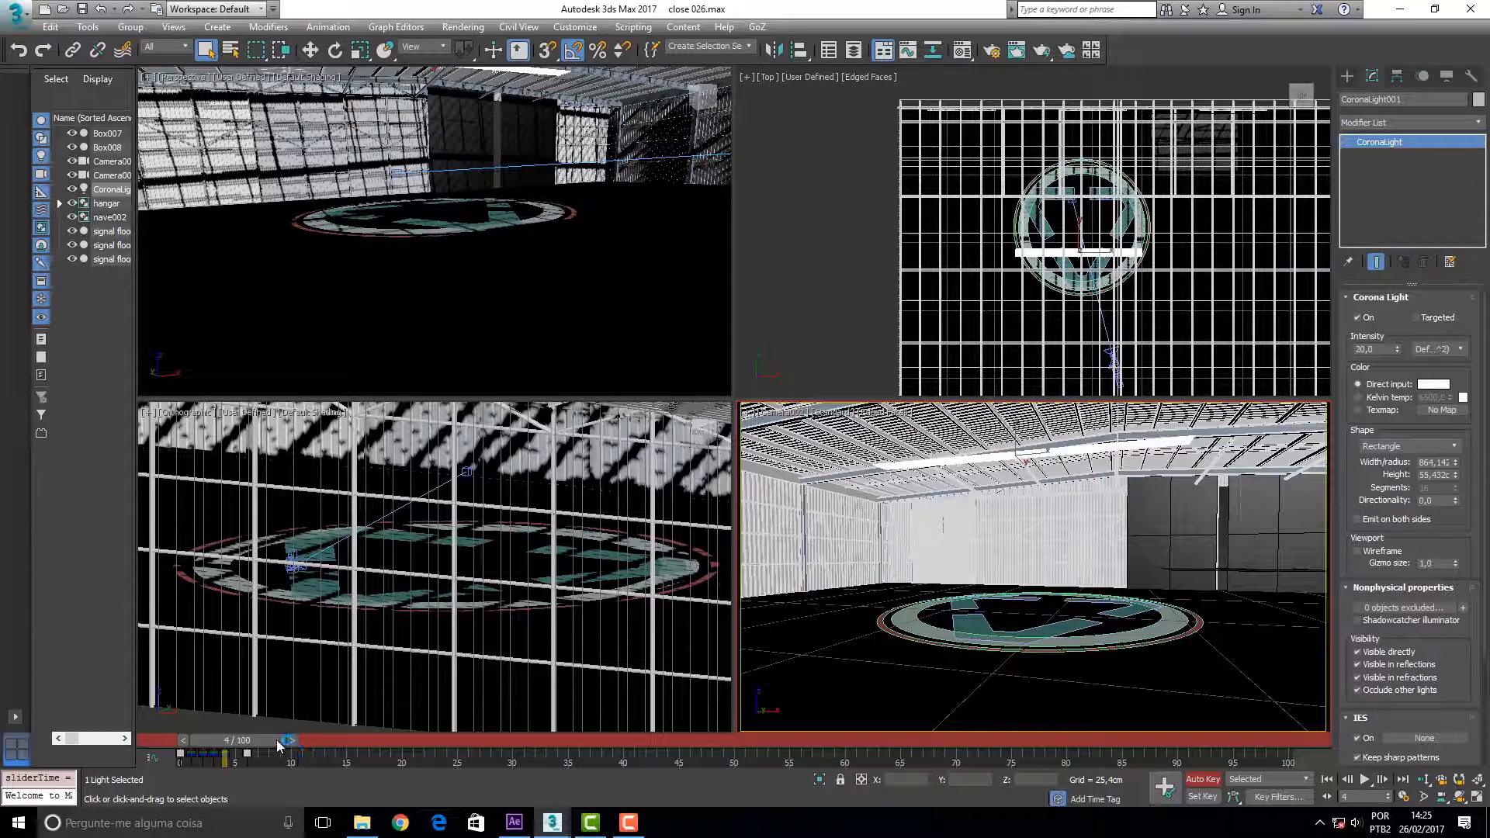
pyautogui.click(282, 741)
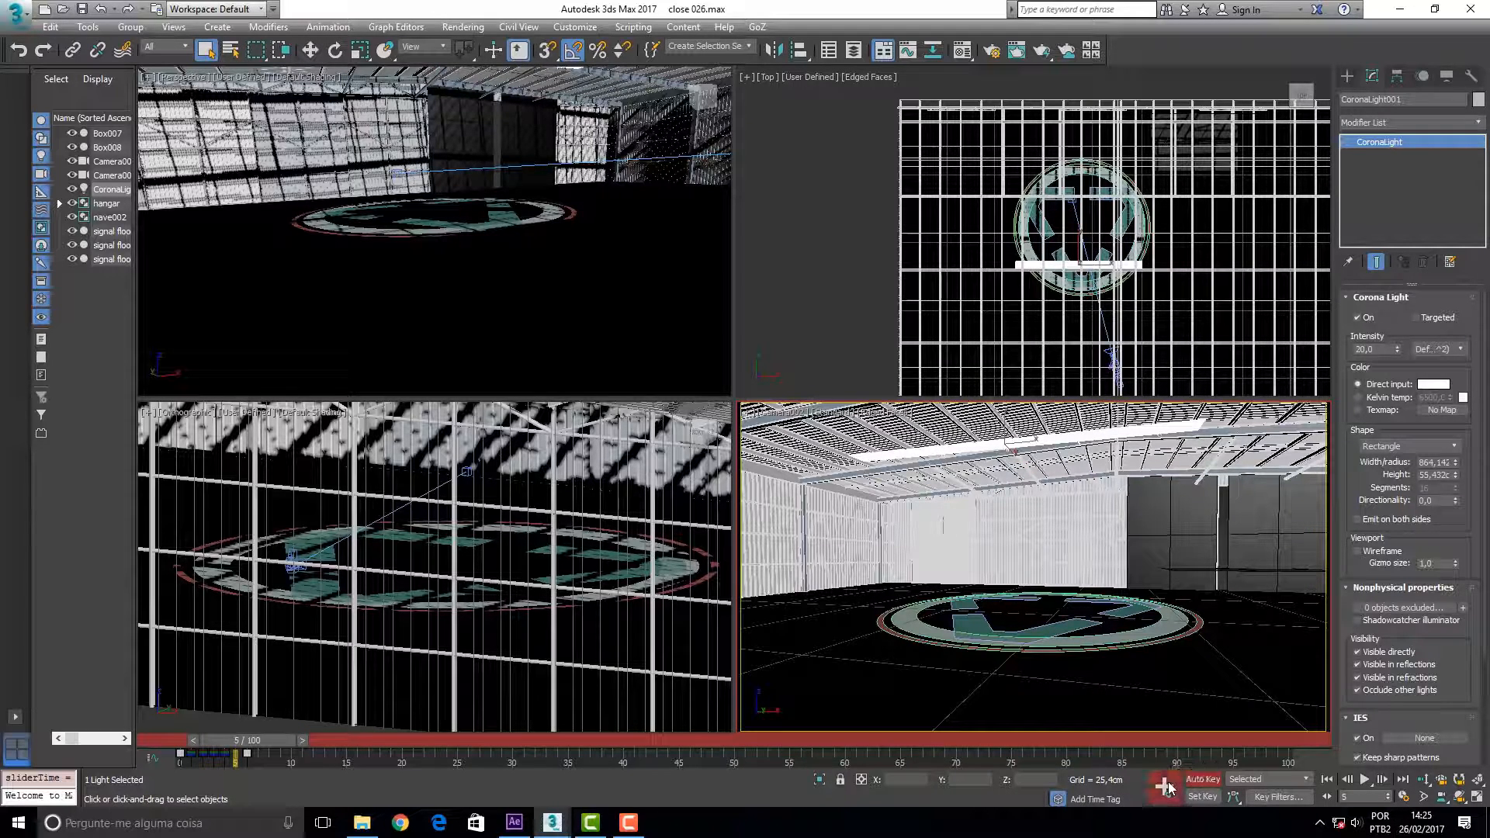
pyautogui.moveTo(263, 744); pyautogui.dragTo(209, 739)
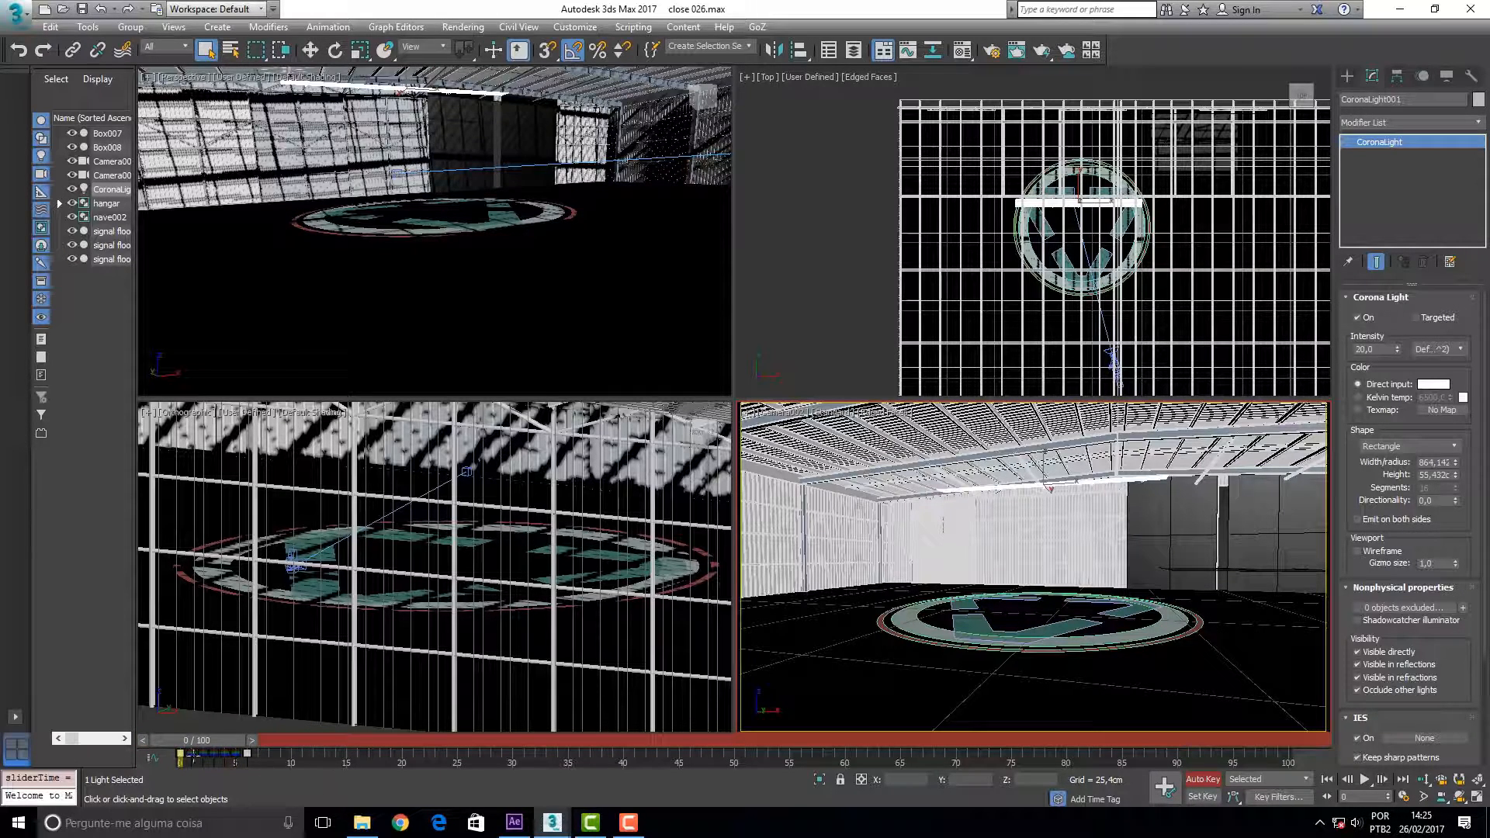
# Switch to After Effects and review the lighting sequence in the Close 001 scene 1 composition
pyautogui.click(514, 822)
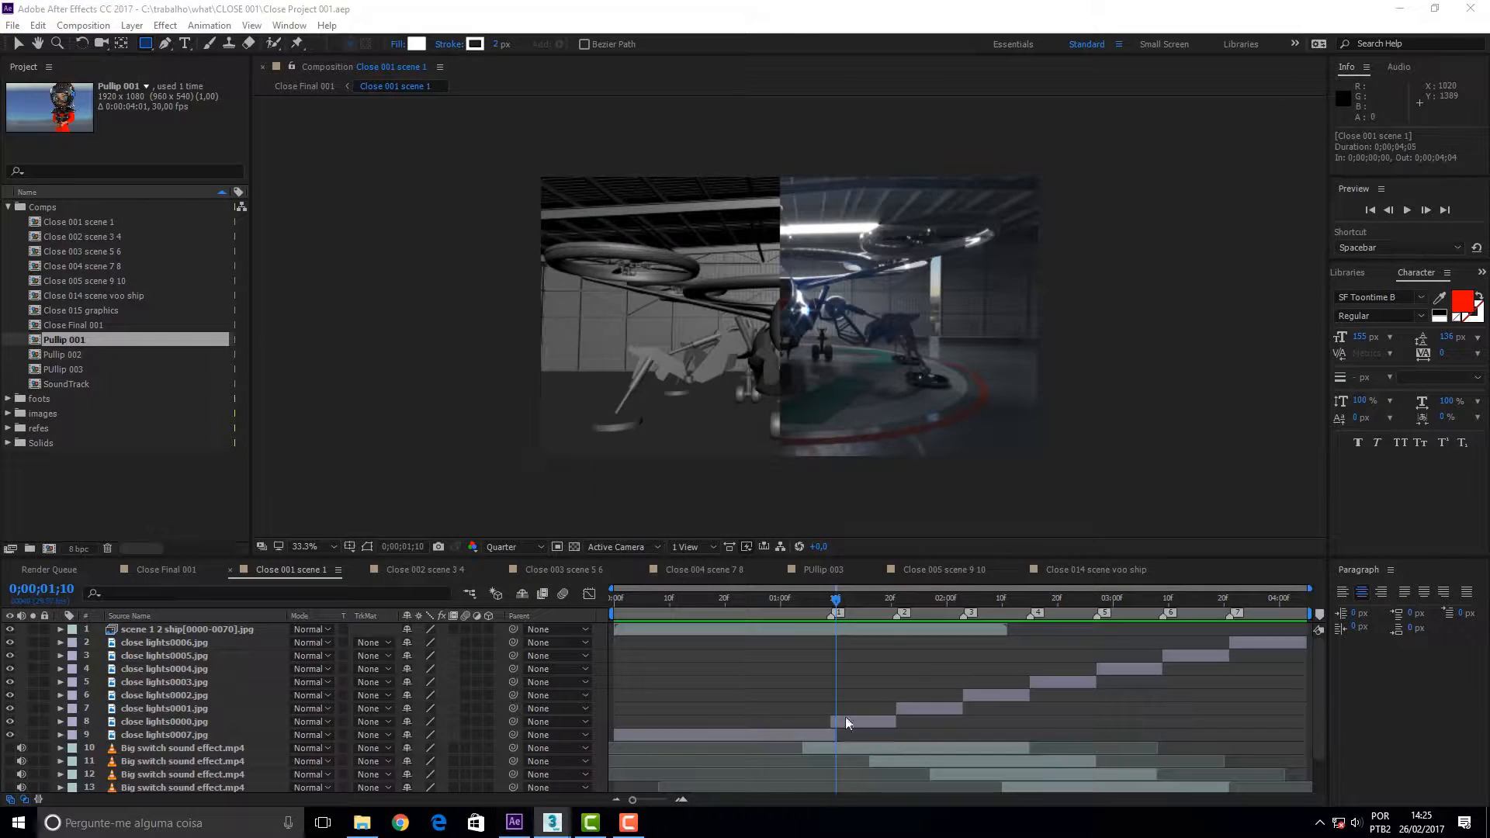
pyautogui.moveTo(836, 607); pyautogui.dragTo(1021, 580)
pyautogui.press('space')
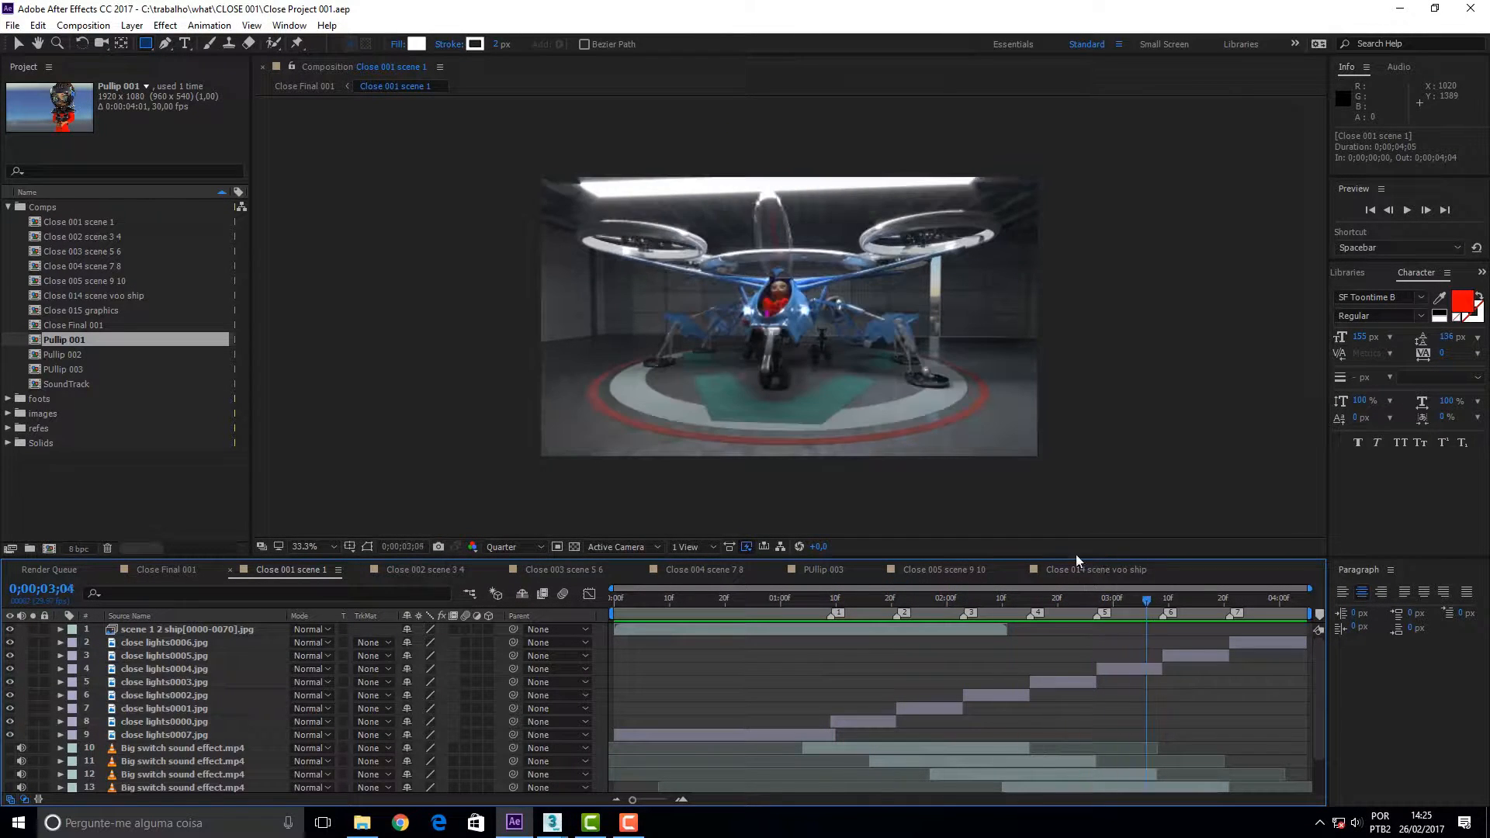
# Return to close 026.max in 3ds Max, check the light's animation up to frame 30 and turn Auto Key off
pyautogui.moveTo(552, 821)
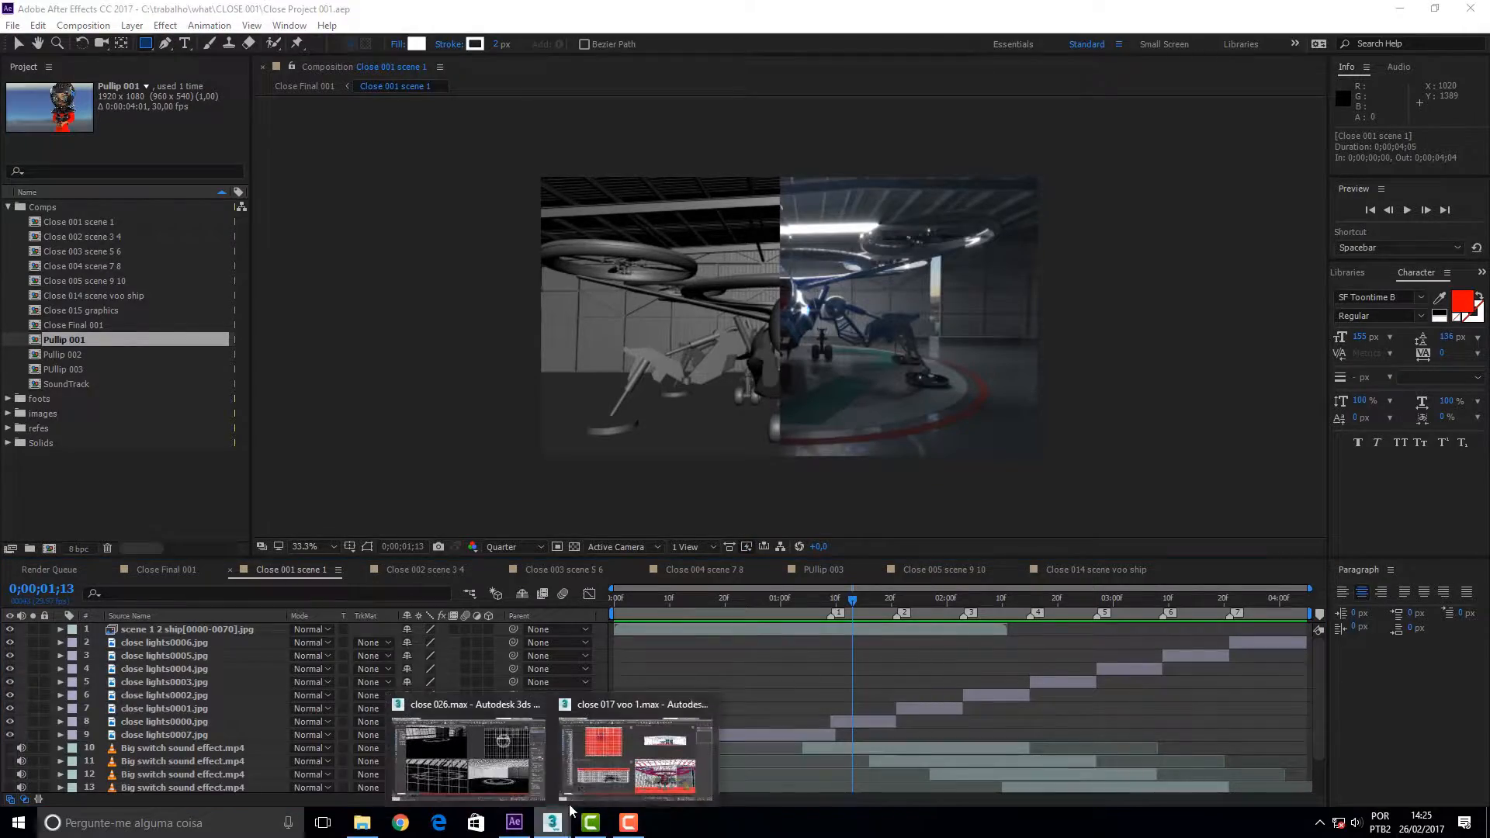
pyautogui.click(625, 758)
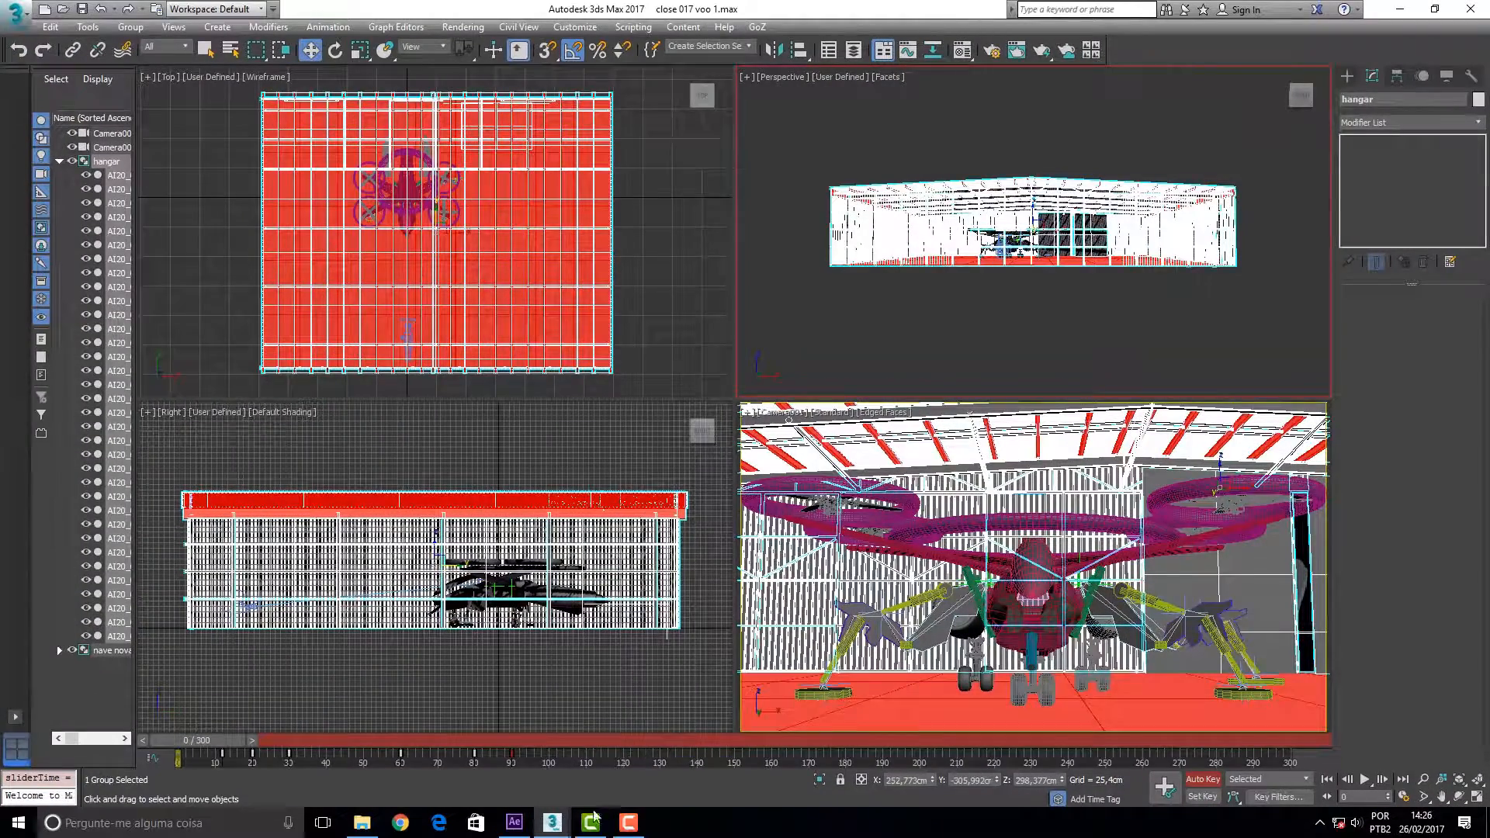
pyautogui.moveTo(552, 822)
pyautogui.click(506, 753)
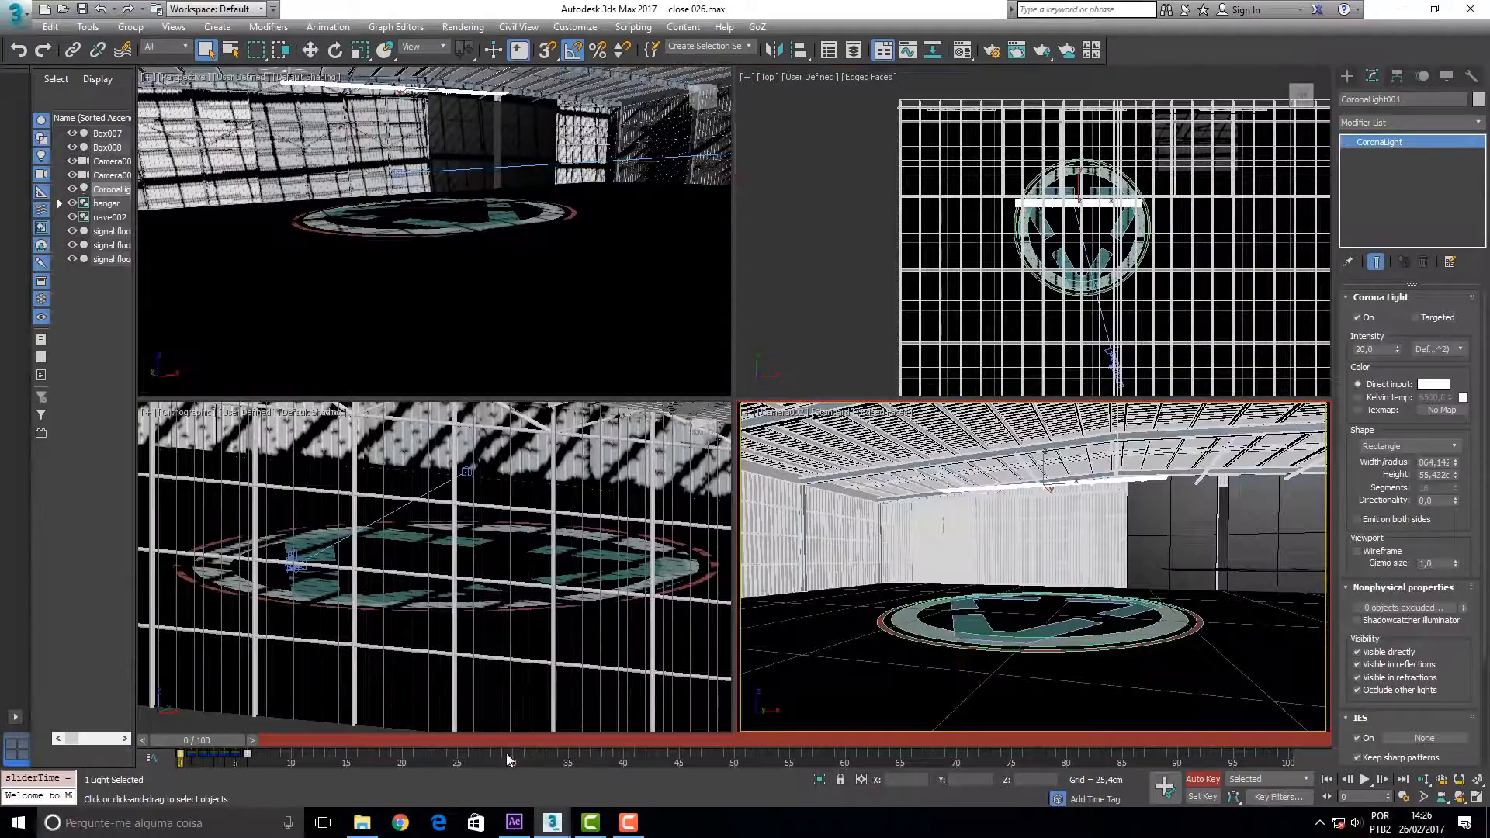
pyautogui.moveTo(208, 740); pyautogui.dragTo(510, 740)
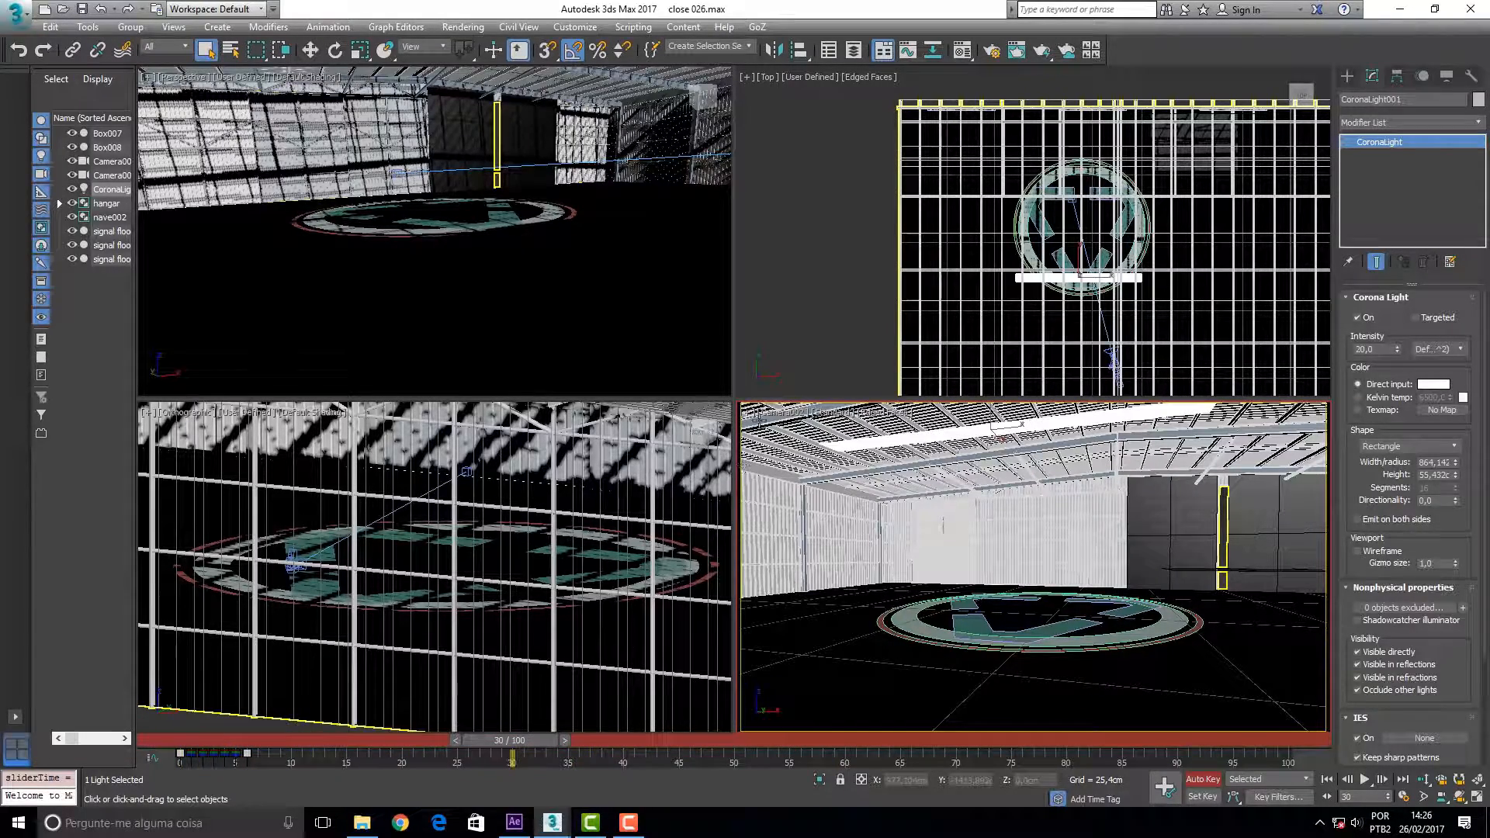
pyautogui.press('n')
pyautogui.moveTo(530, 742); pyautogui.dragTo(499, 755)
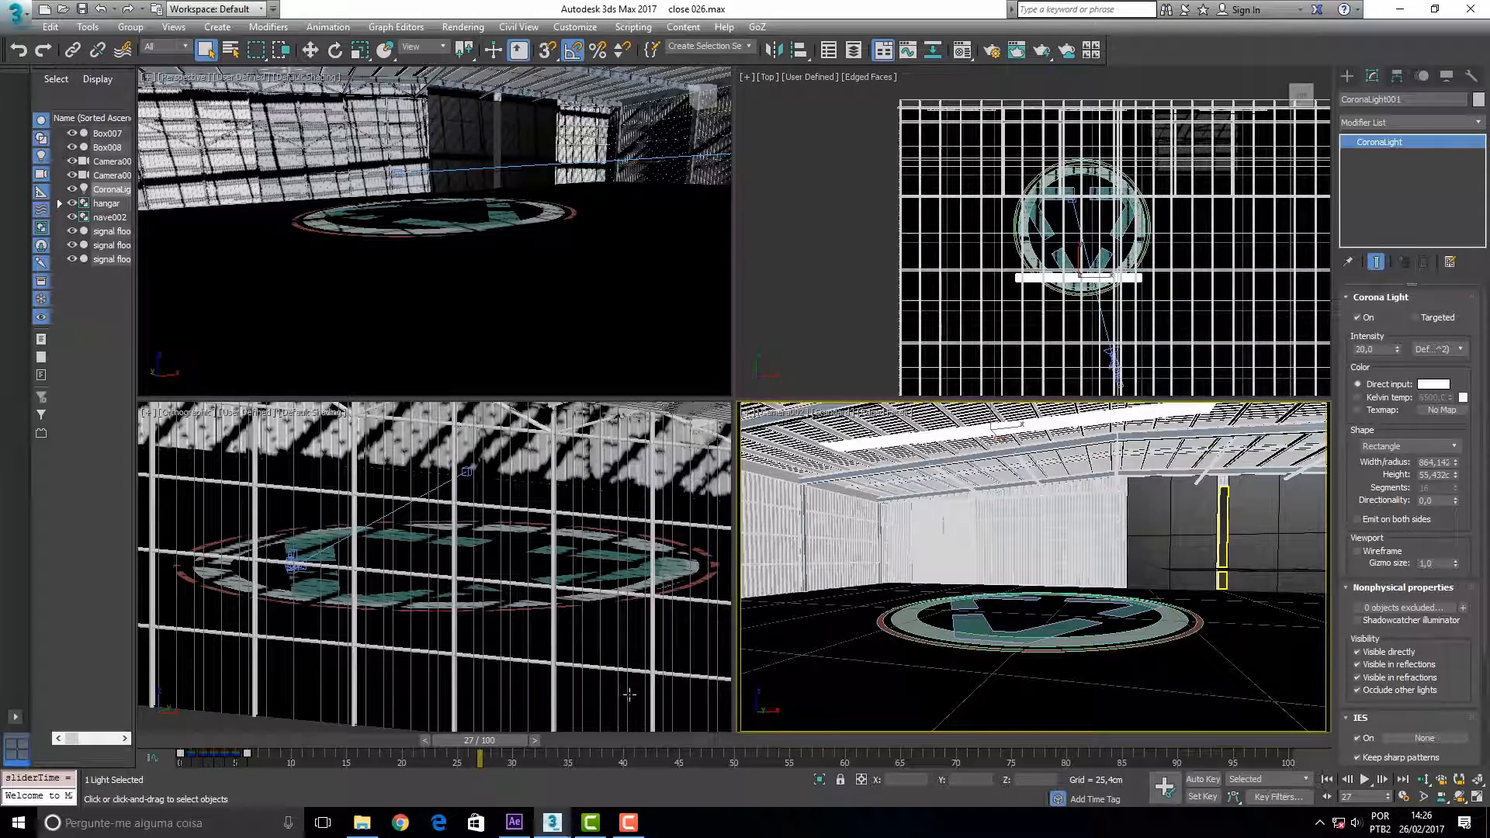
# Switch to After Effects and compare Close 001 scene 1 with the Close Final 001 composition at 0;00;01;12
pyautogui.click(515, 823)
pyautogui.moveTo(860, 602); pyautogui.dragTo(1019, 584)
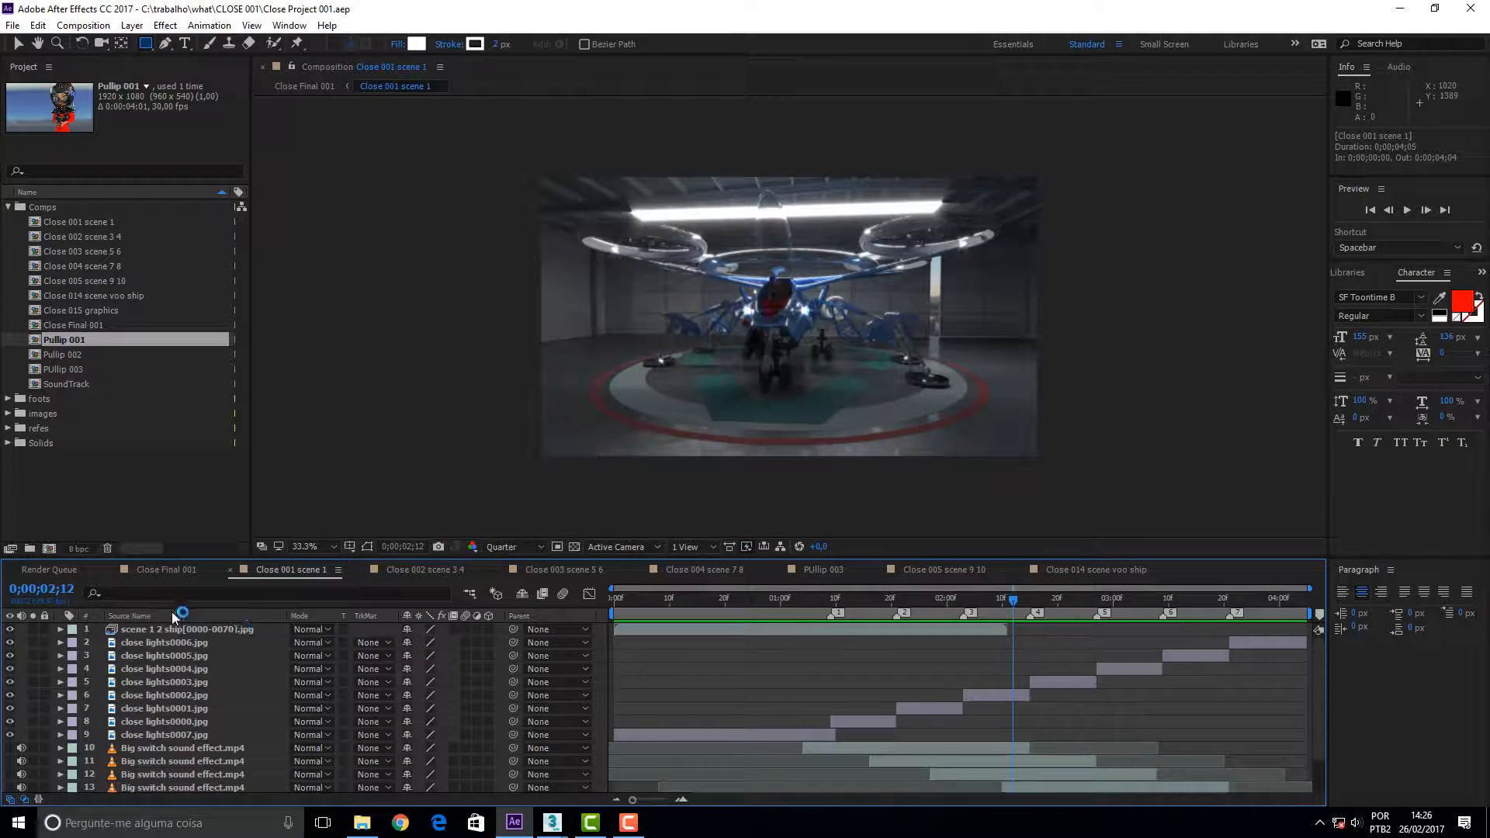
pyautogui.click(178, 576)
pyautogui.moveTo(561, 602); pyautogui.dragTo(541, 634)
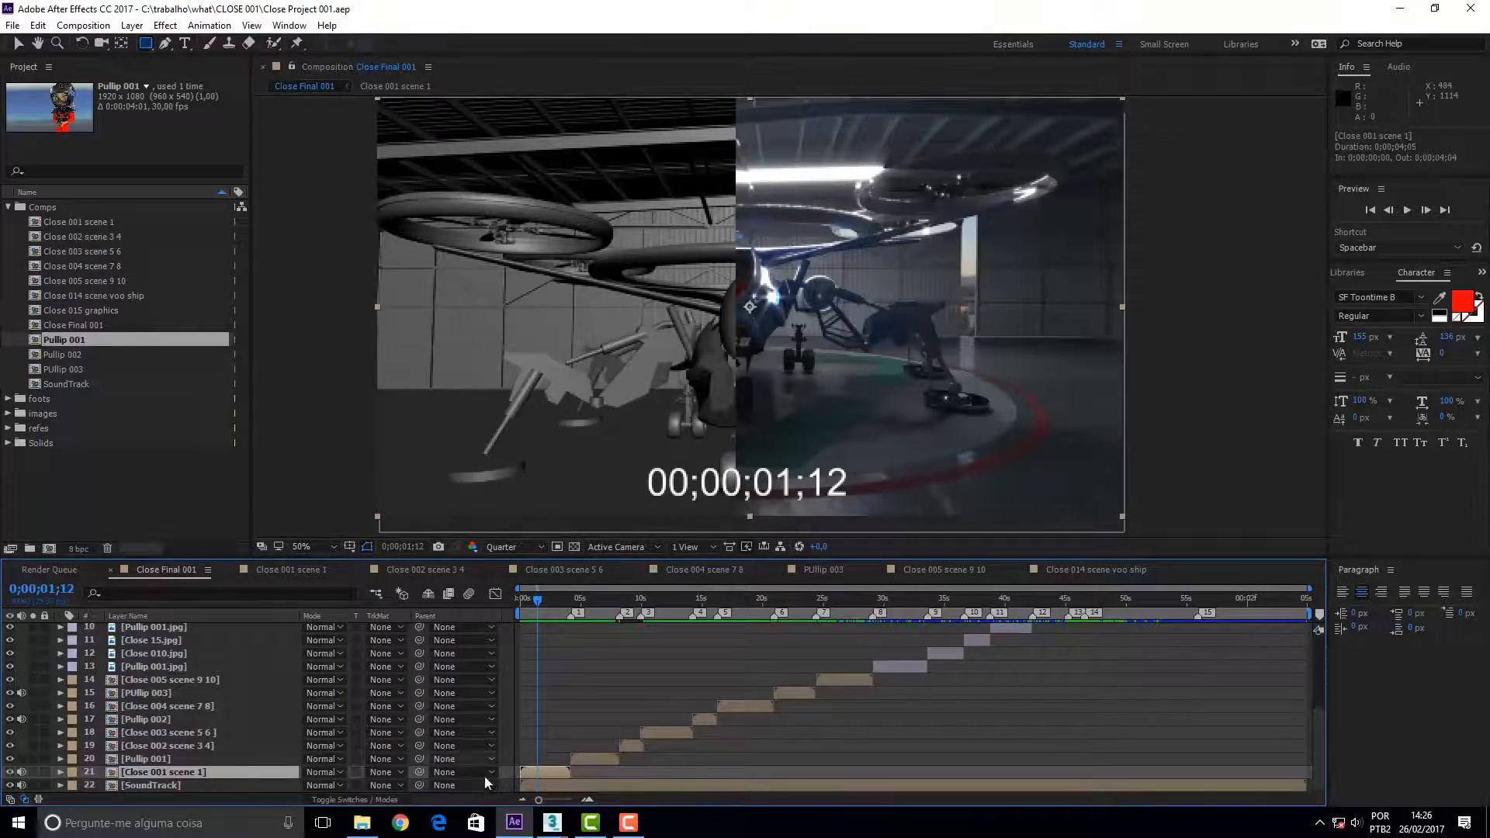
# Switch back to close 026.max in 3ds Max and scrub the hangar animation between frames 29 and 13
pyautogui.moveTo(553, 823)
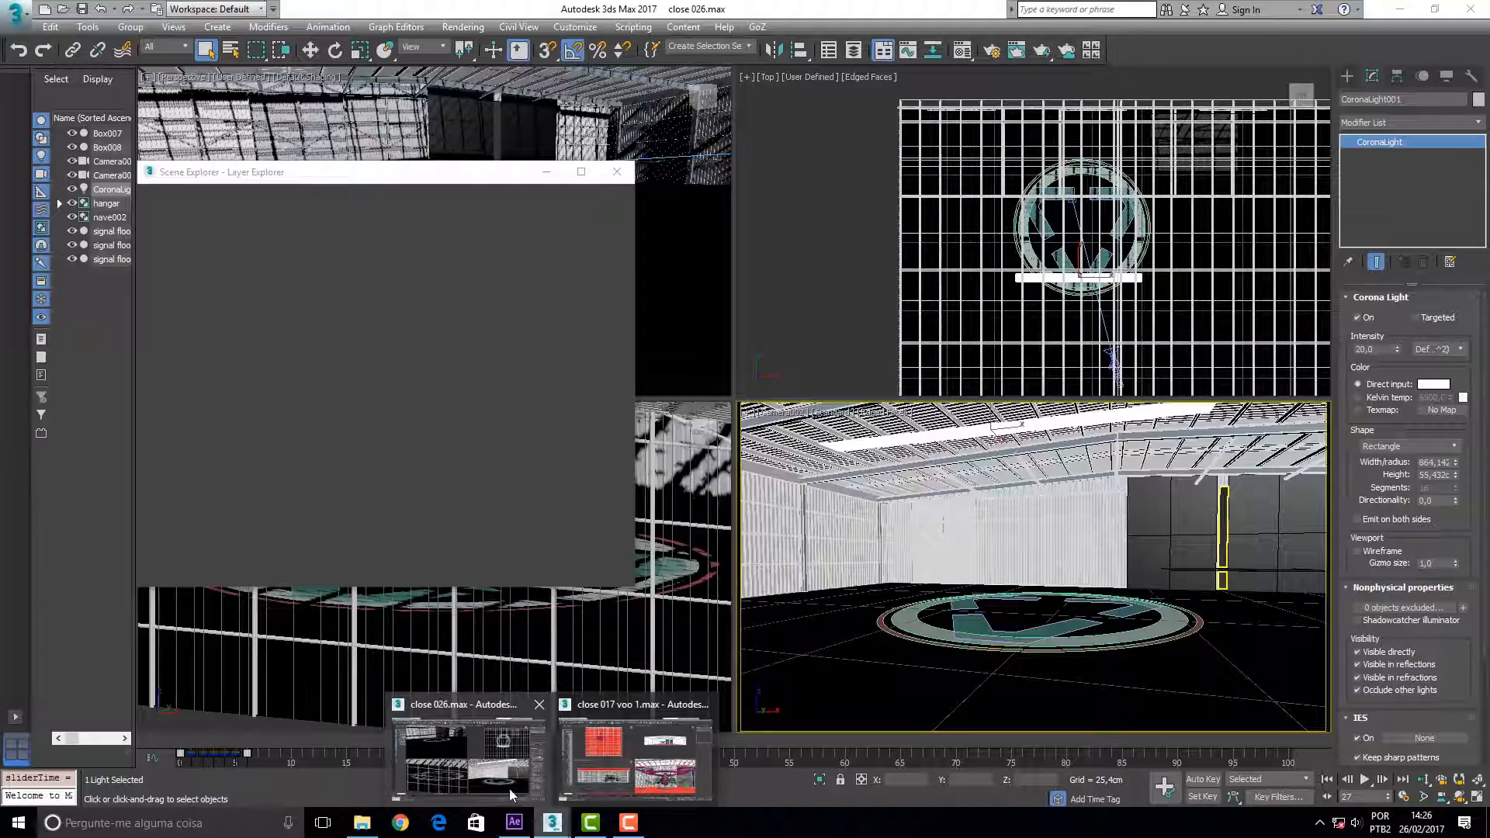
pyautogui.click(497, 788)
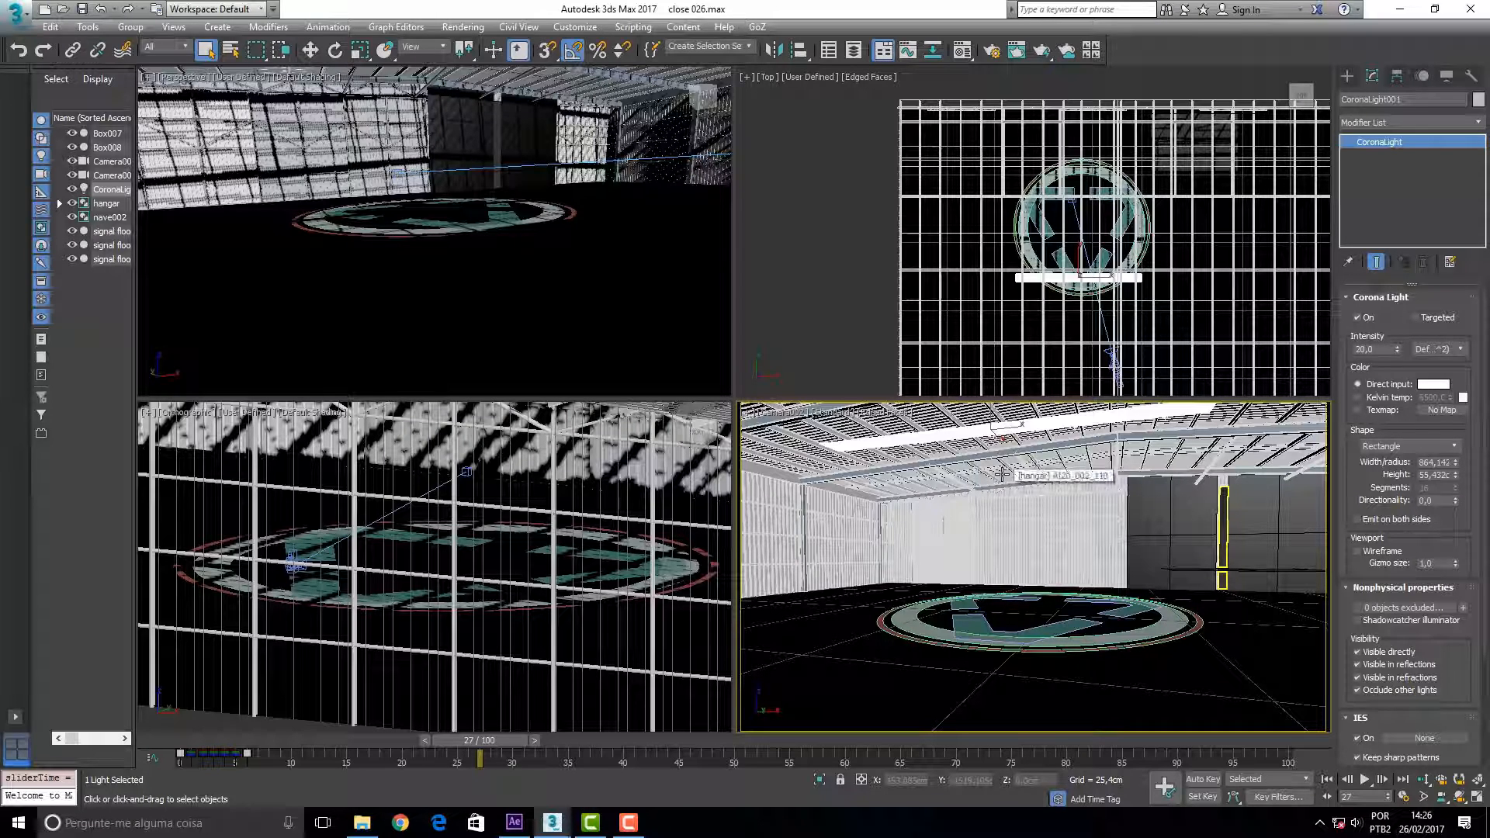
pyautogui.moveTo(500, 738); pyautogui.dragTo(544, 741)
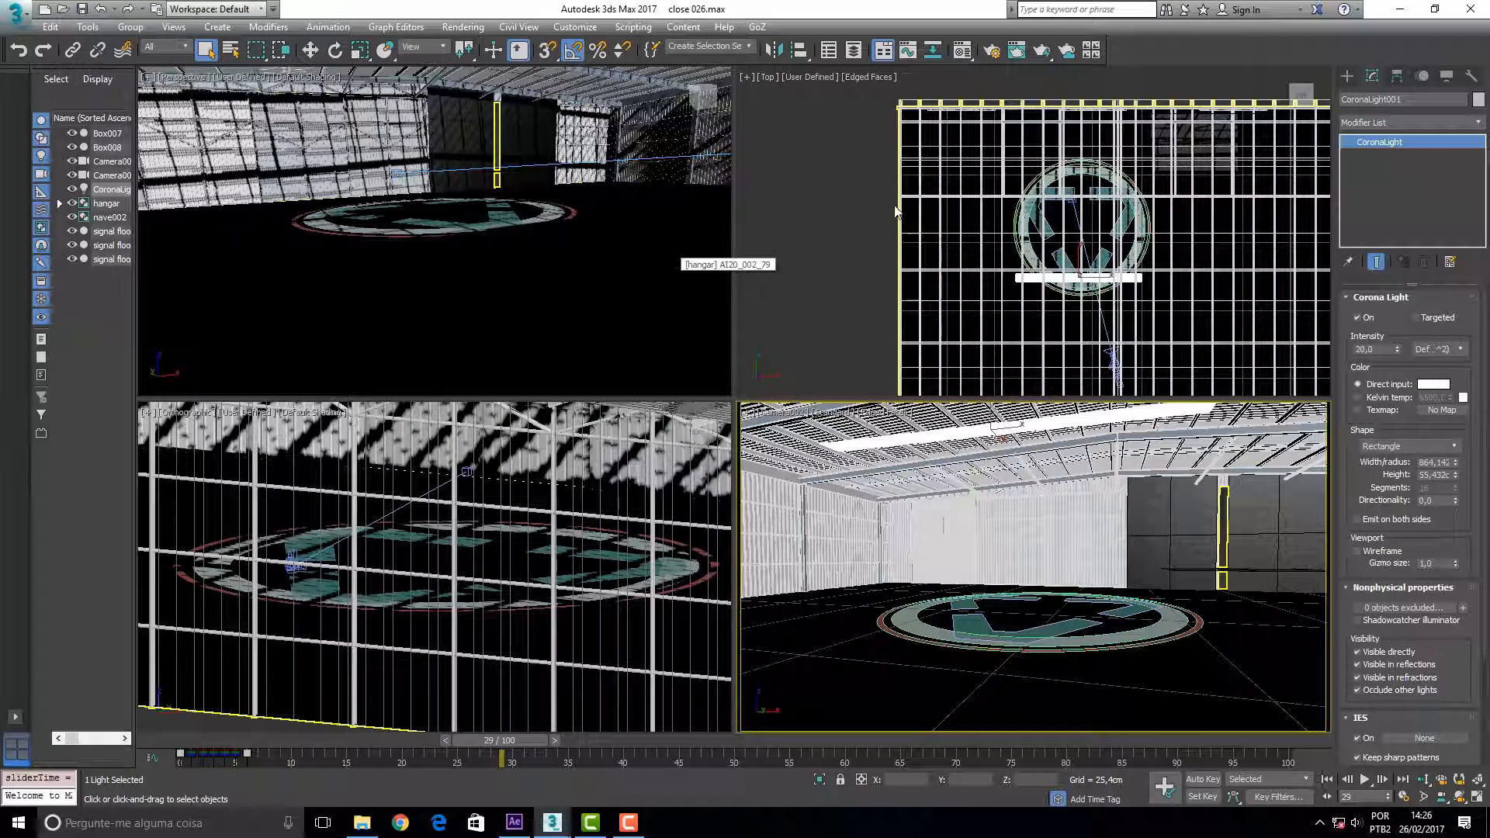
pyautogui.moveTo(483, 745); pyautogui.dragTo(316, 760)
pyautogui.press('q')
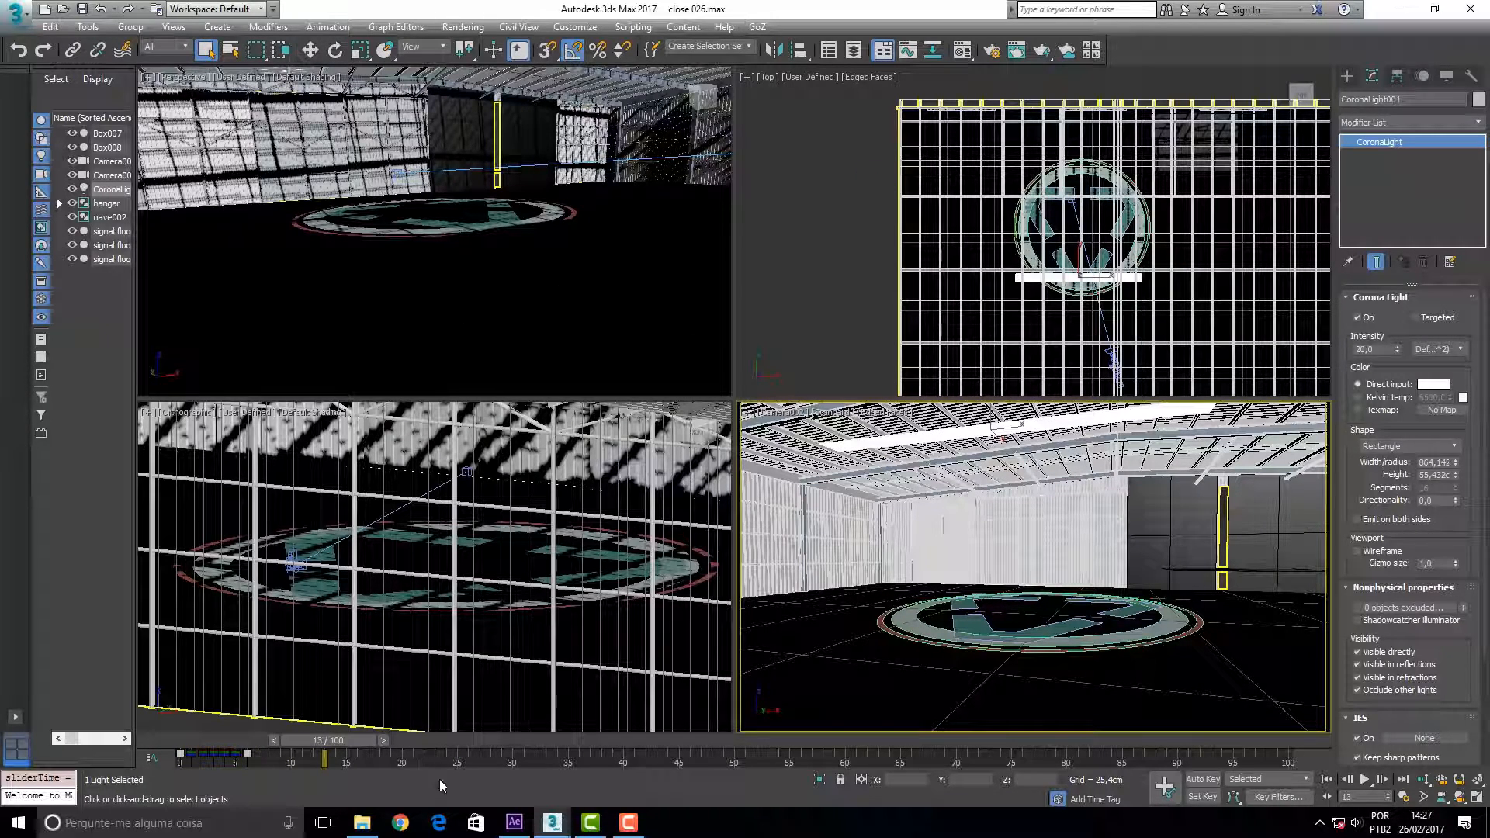
# Switch to After Effects and scrub the Close Final 001 composition to the aircraft shot at 0;00;28;00
pyautogui.click(515, 822)
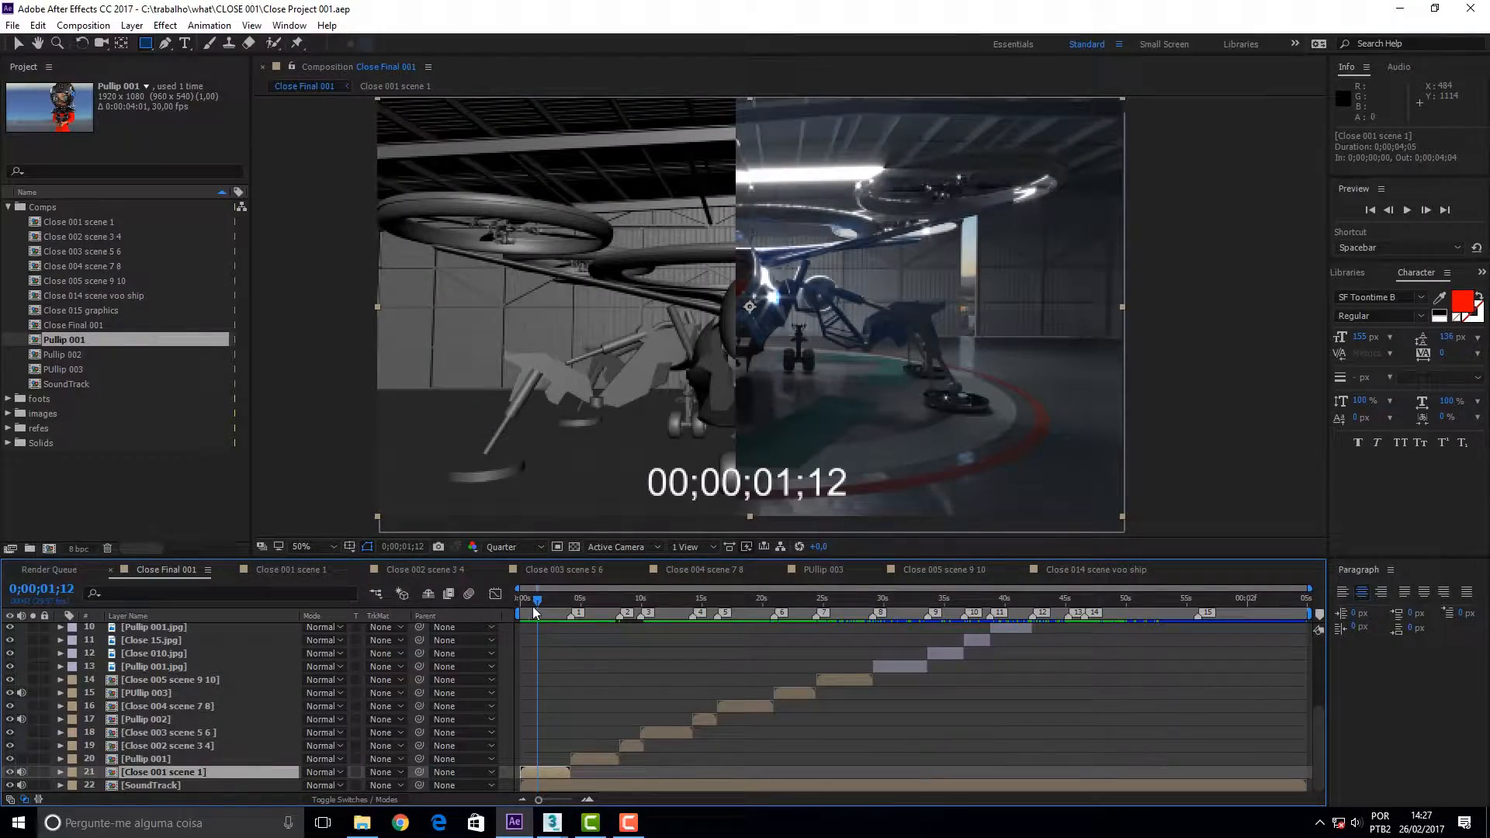
pyautogui.moveTo(541, 606); pyautogui.dragTo(843, 622)
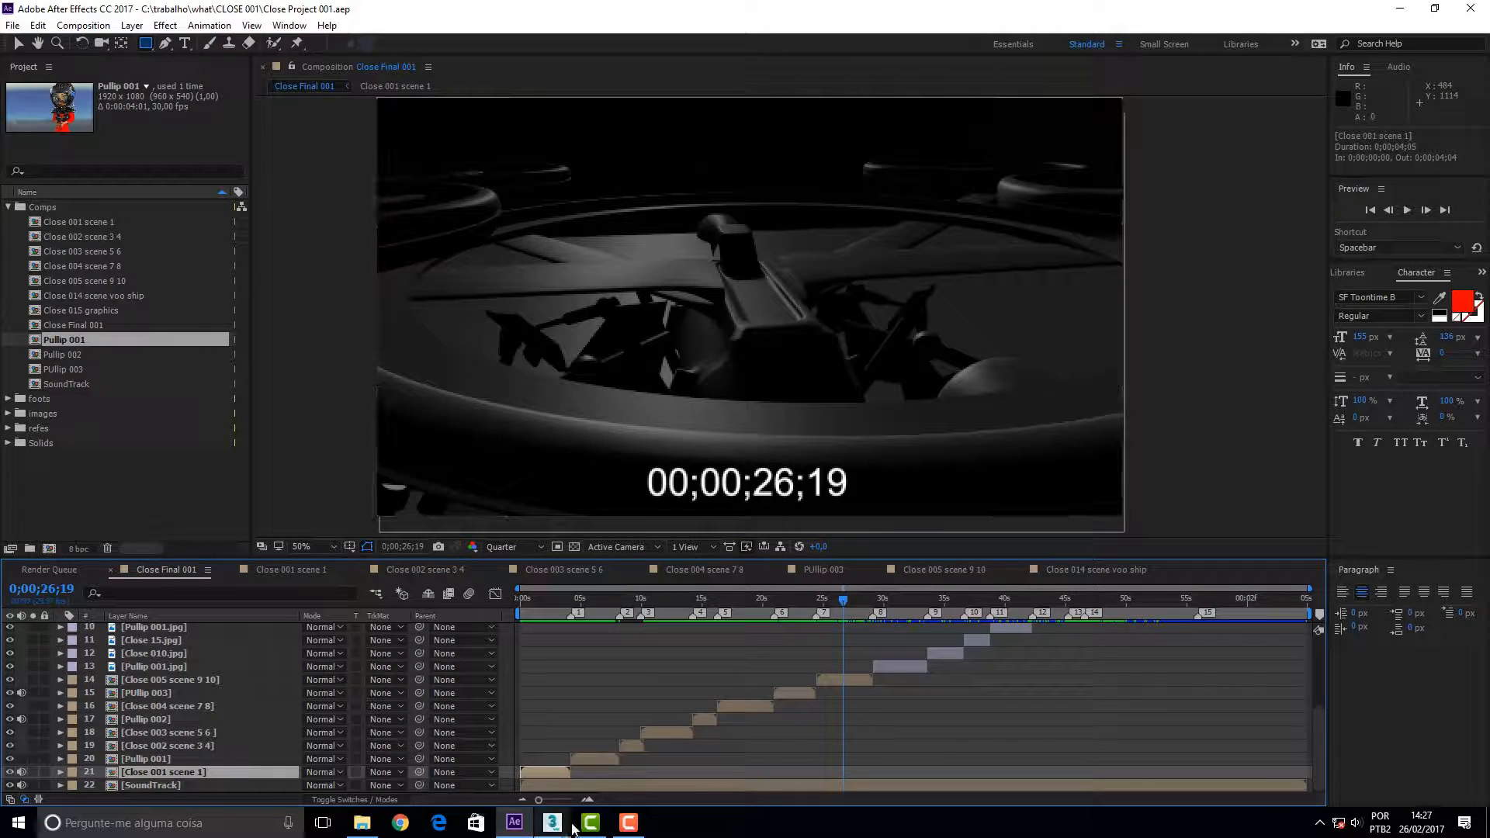
pyautogui.moveTo(845, 606); pyautogui.dragTo(866, 629)
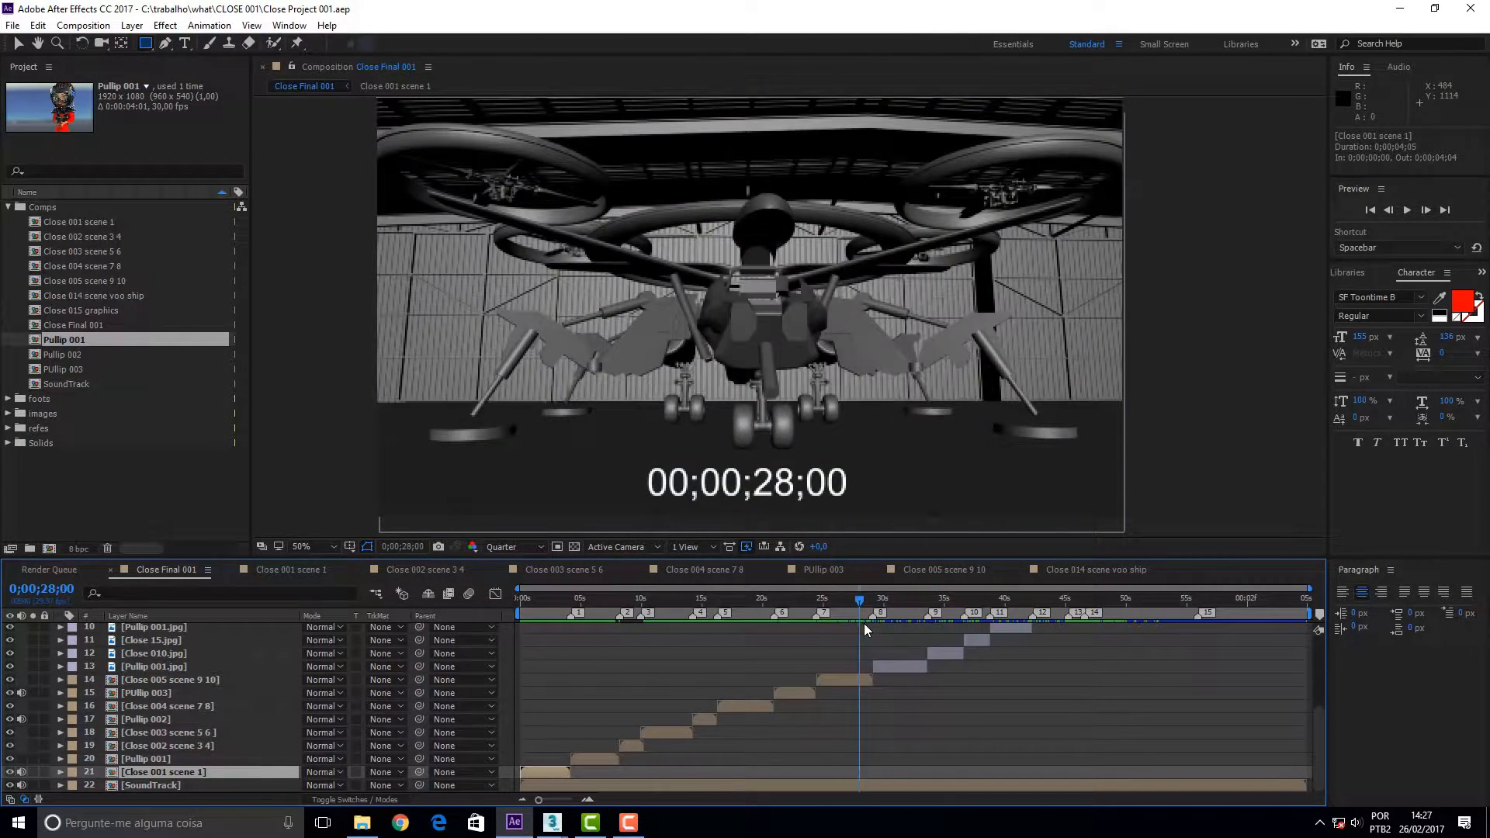
# Open close 017 voo 1.max in 3ds Max and scrub through its aircraft flight animation to frame 120 and back
pyautogui.moveTo(553, 821)
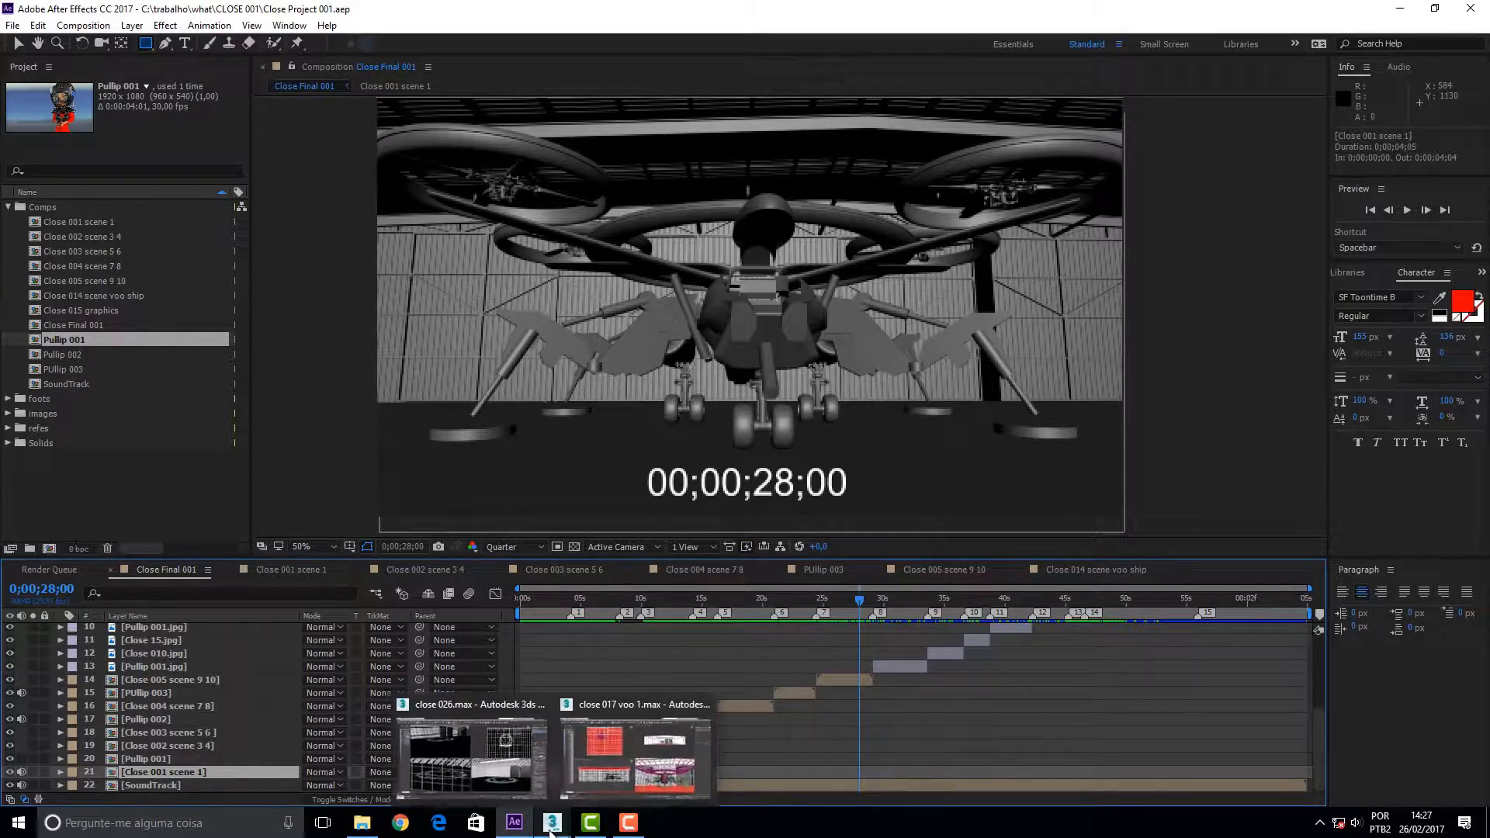
pyautogui.click(596, 792)
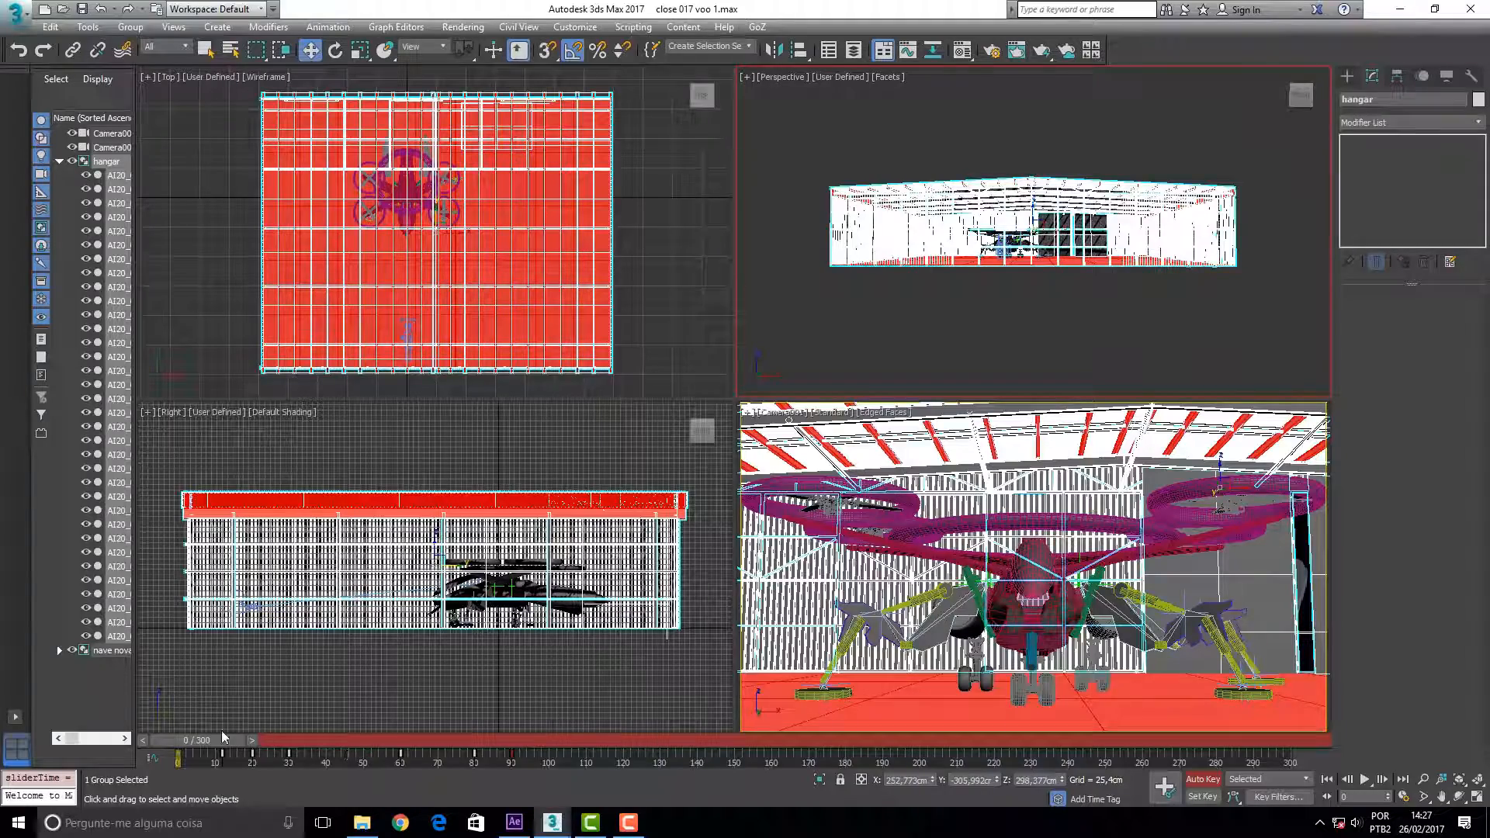
pyautogui.moveTo(201, 751); pyautogui.dragTo(630, 730)
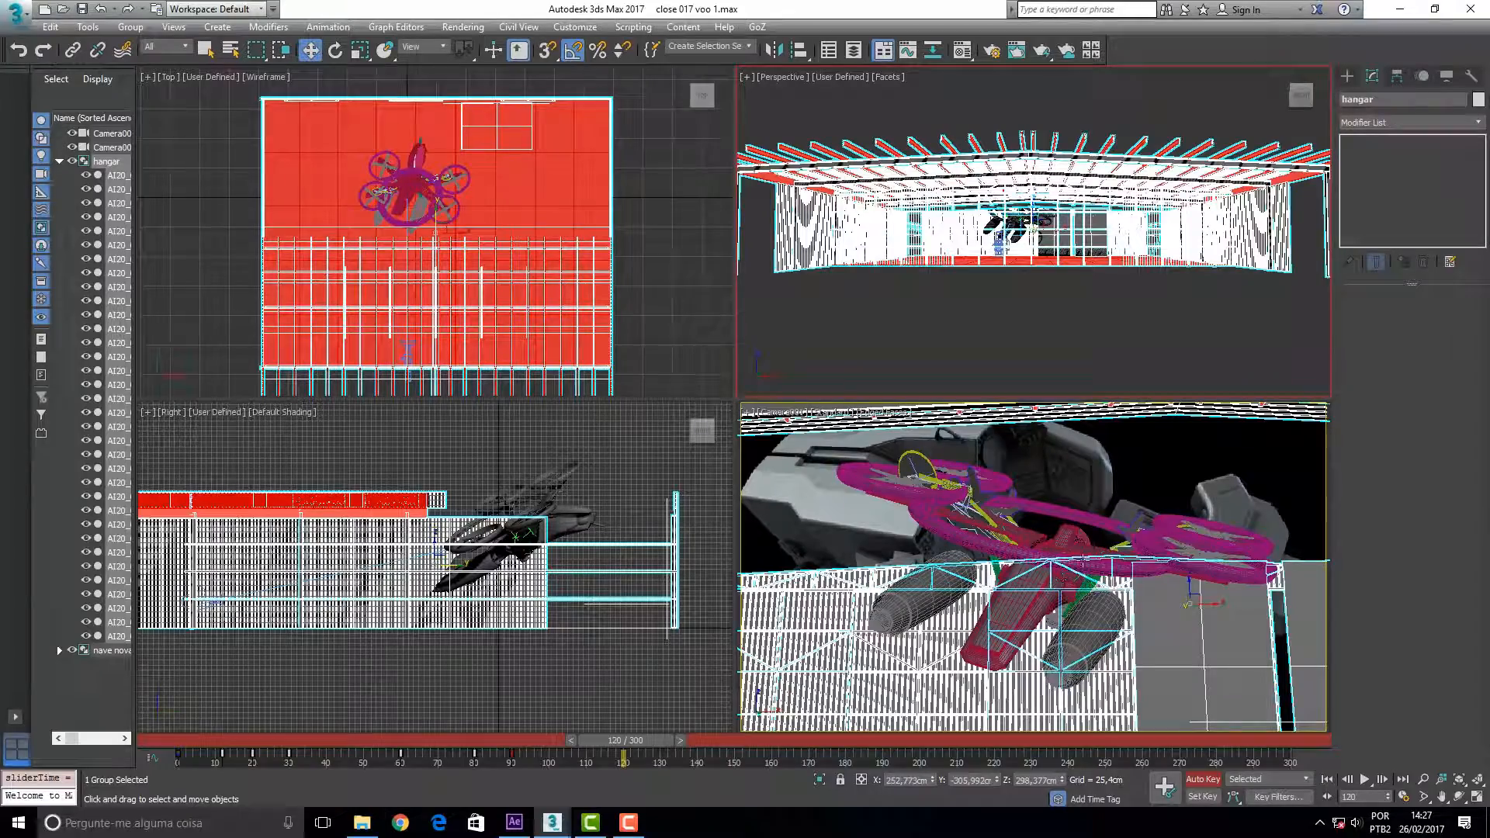
pyautogui.moveTo(659, 760); pyautogui.dragTo(286, 683)
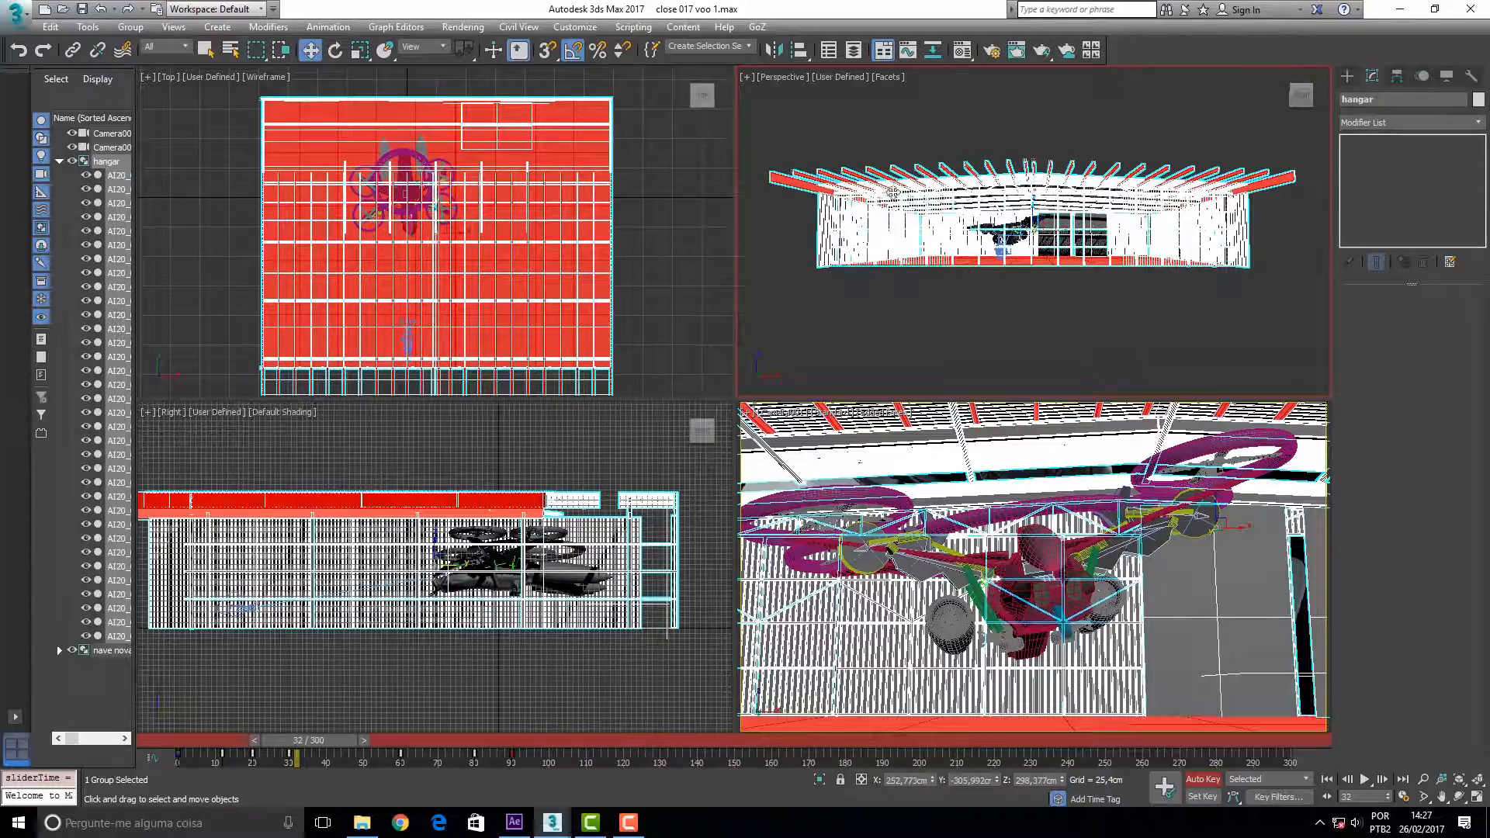
# Compare close 026.max with close 017 voo 1.max, scrubbing the aircraft flight animation in the latter to frame 121
pyautogui.moveTo(547, 829)
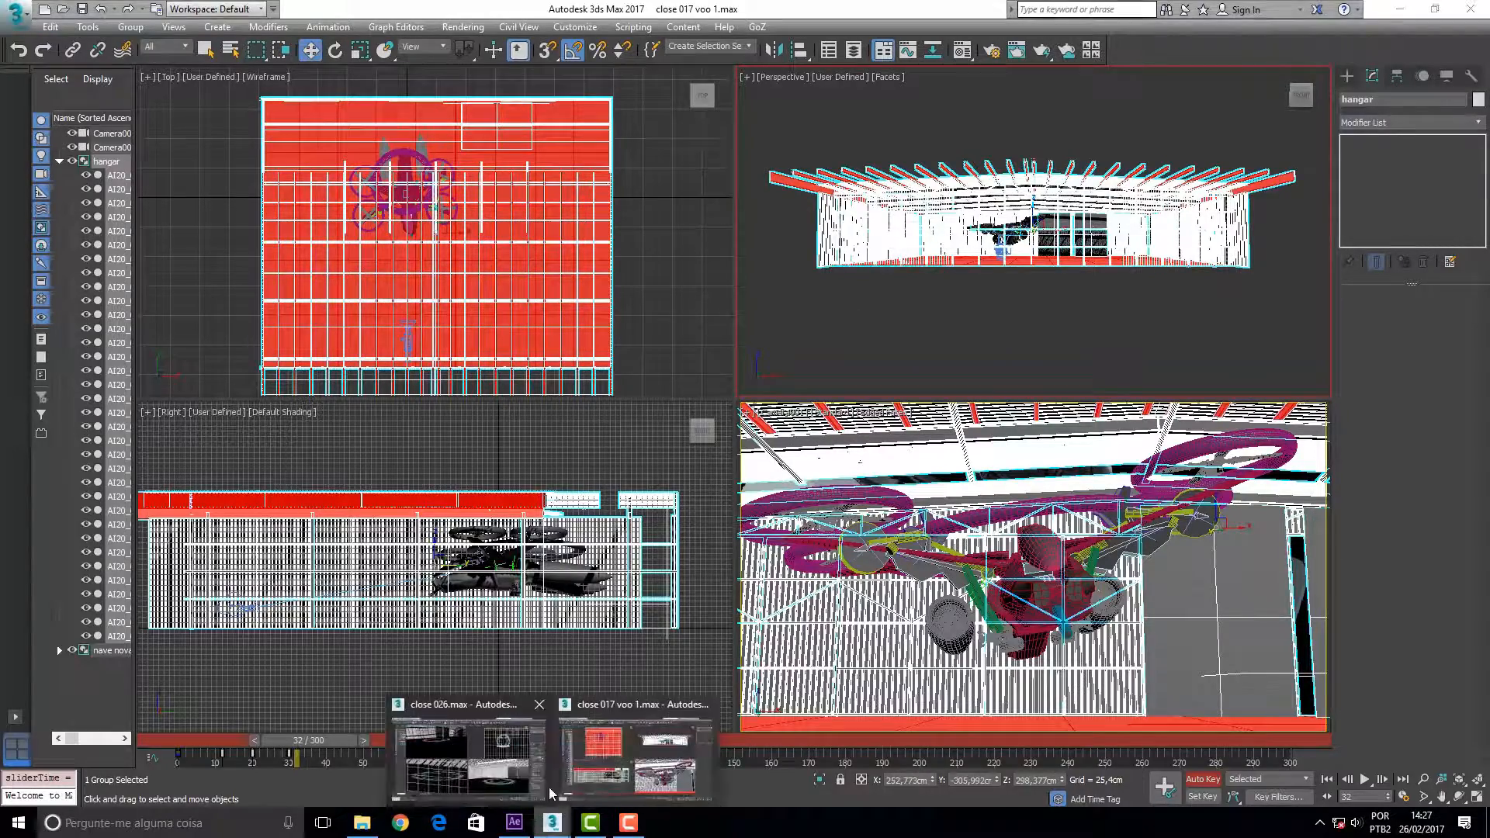
pyautogui.click(495, 762)
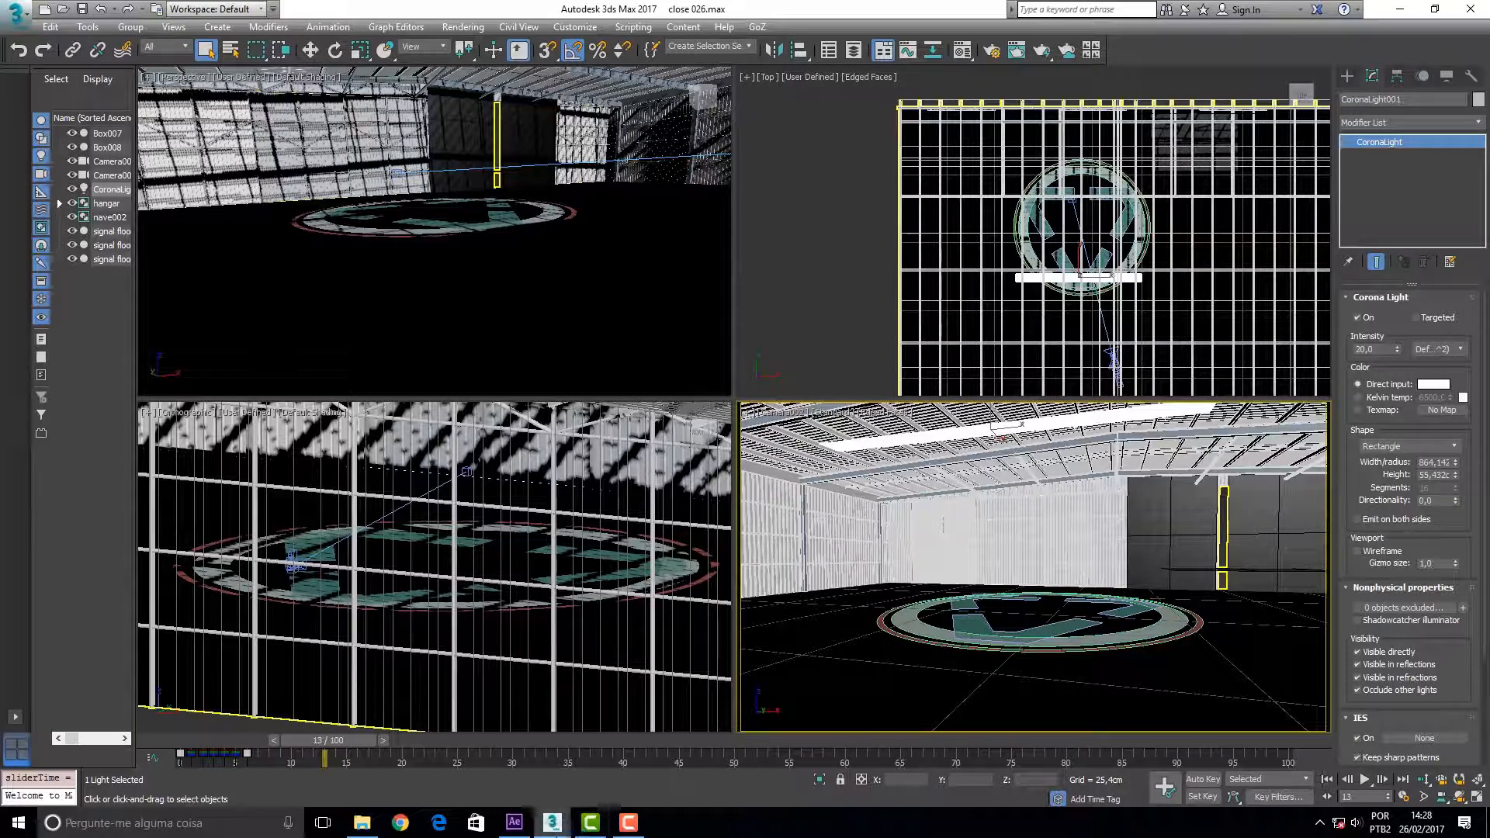
pyautogui.moveTo(553, 821)
pyautogui.click(619, 775)
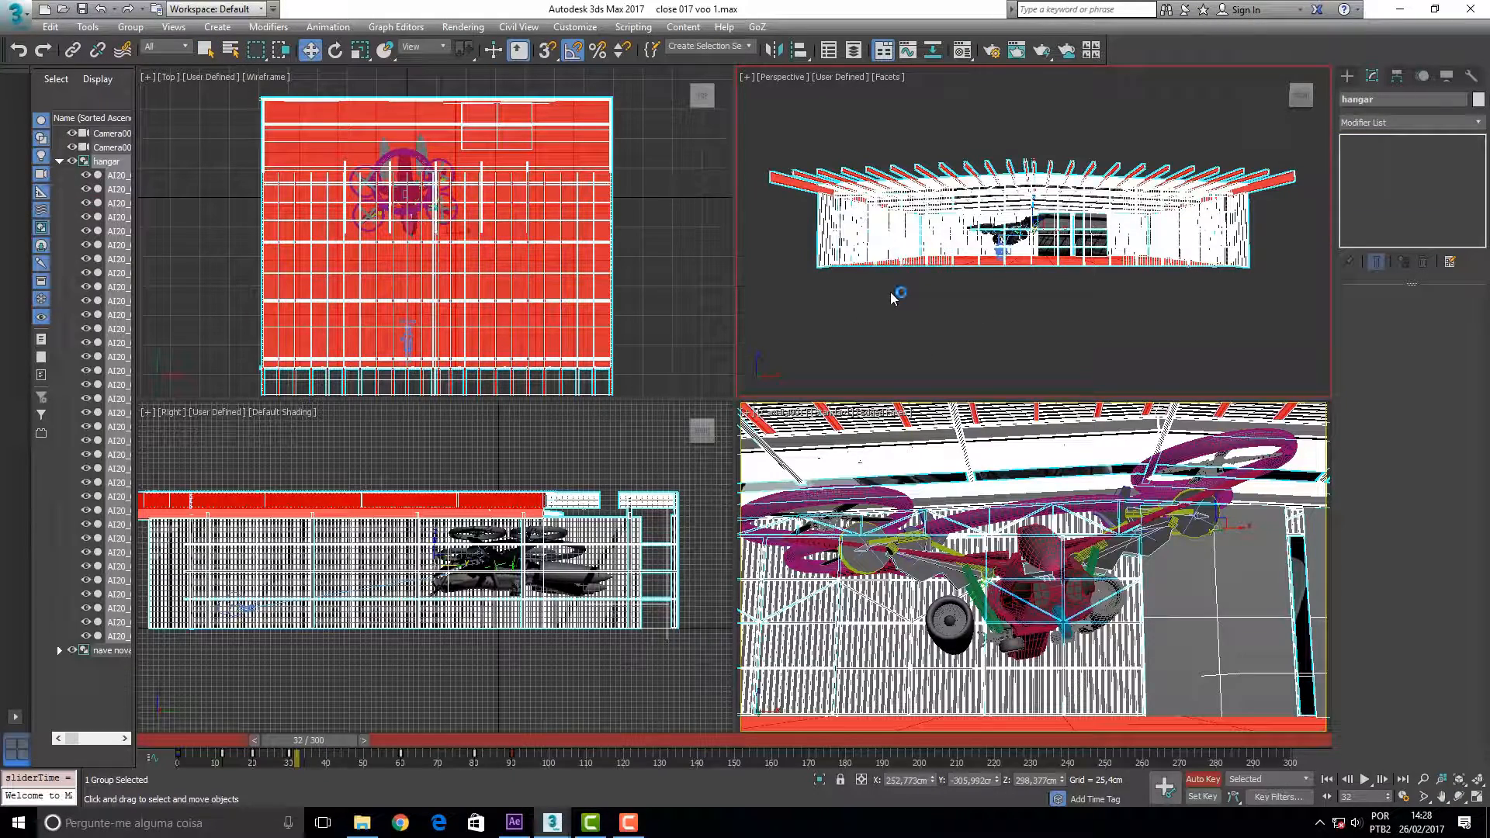
pyautogui.moveTo(330, 741); pyautogui.dragTo(607, 223)
pyautogui.press('w')
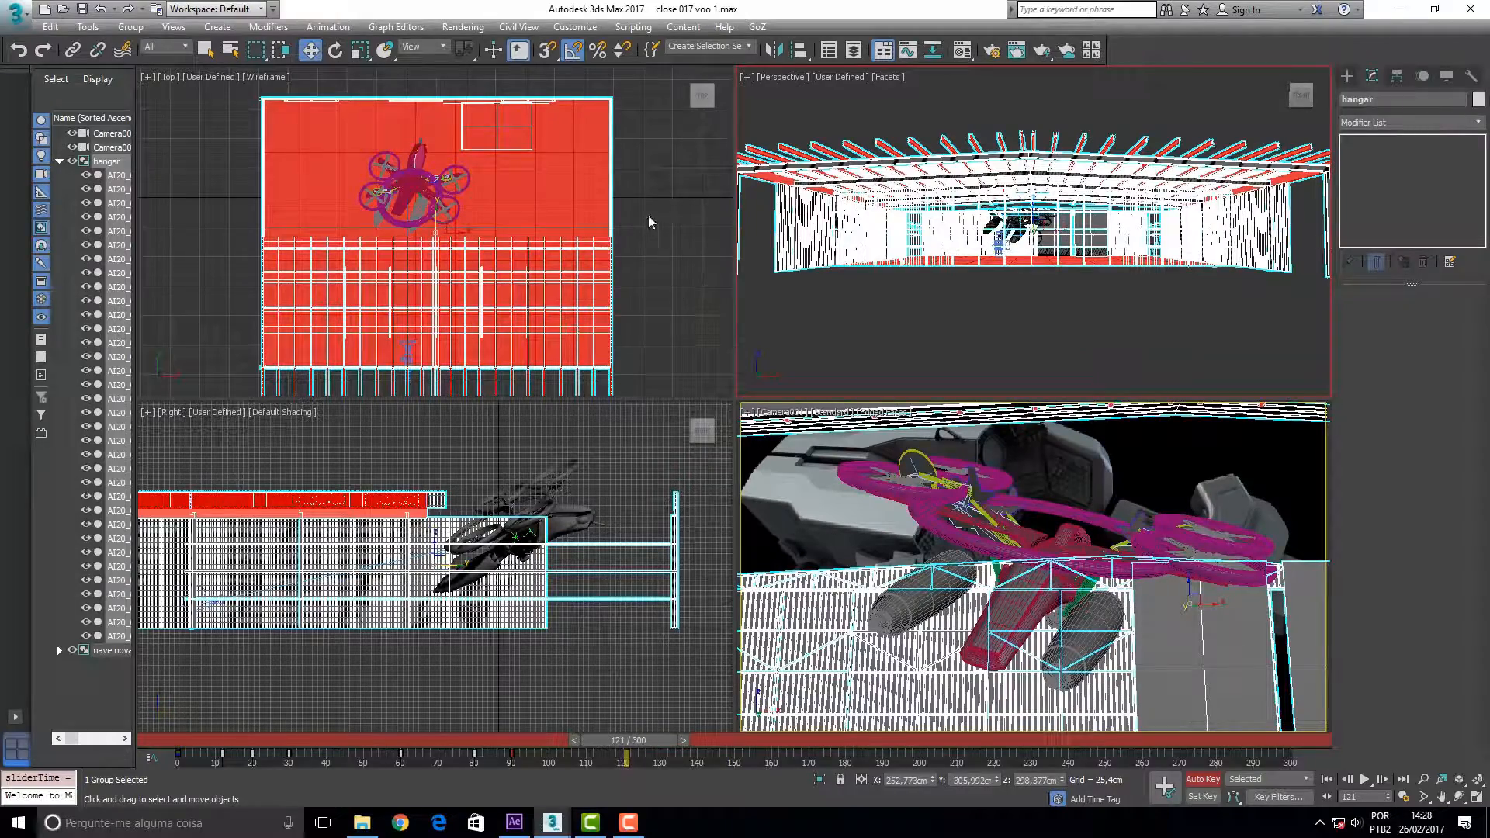
pyautogui.click(1201, 779)
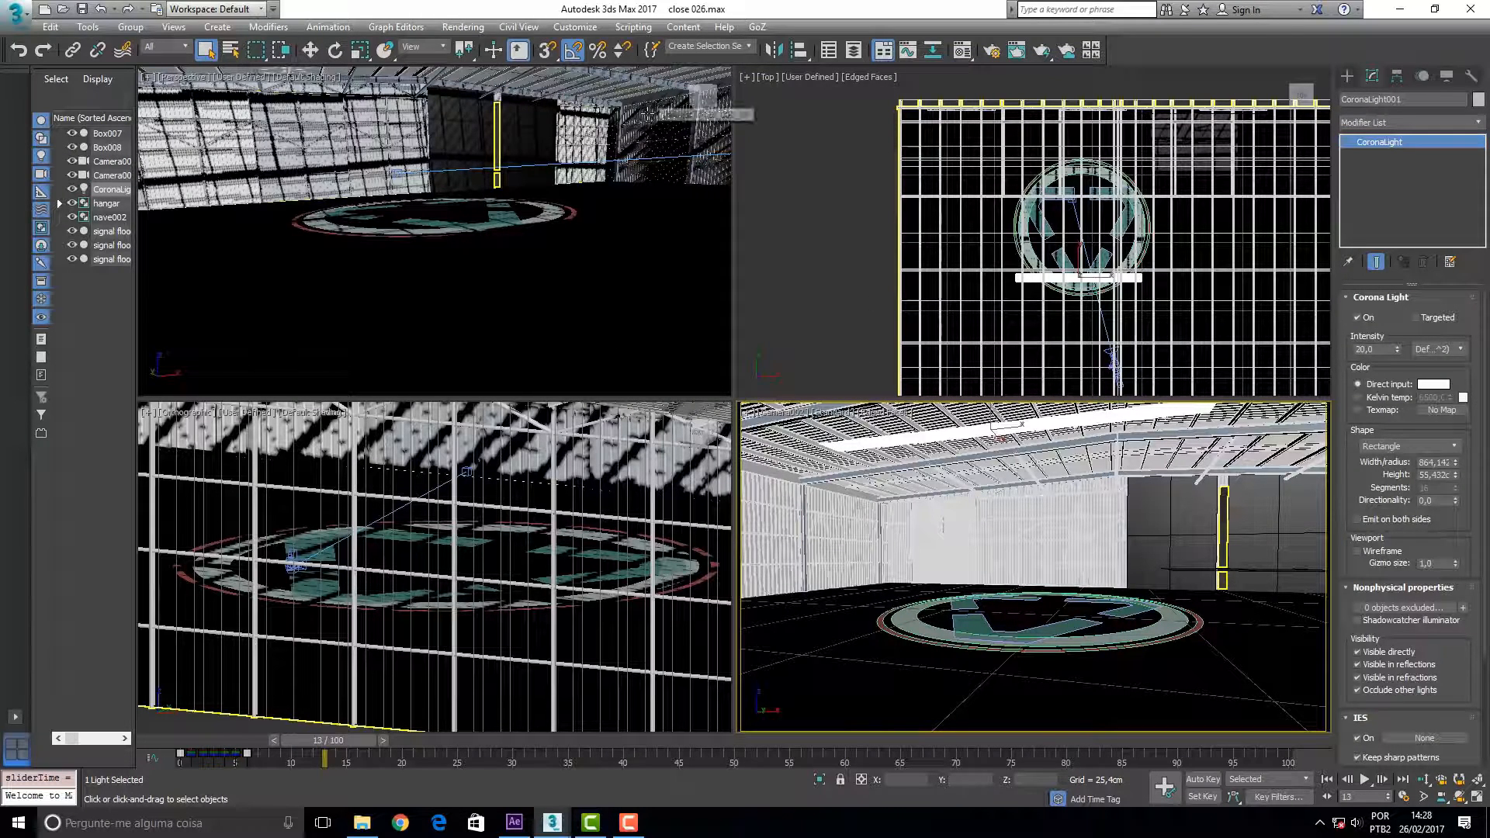
# Save close 026.max under the existing file name Close scene 001 hangar.max in the CLOSE 001 folder, replacing that file
pyautogui.click(11, 15)
pyautogui.click(58, 194)
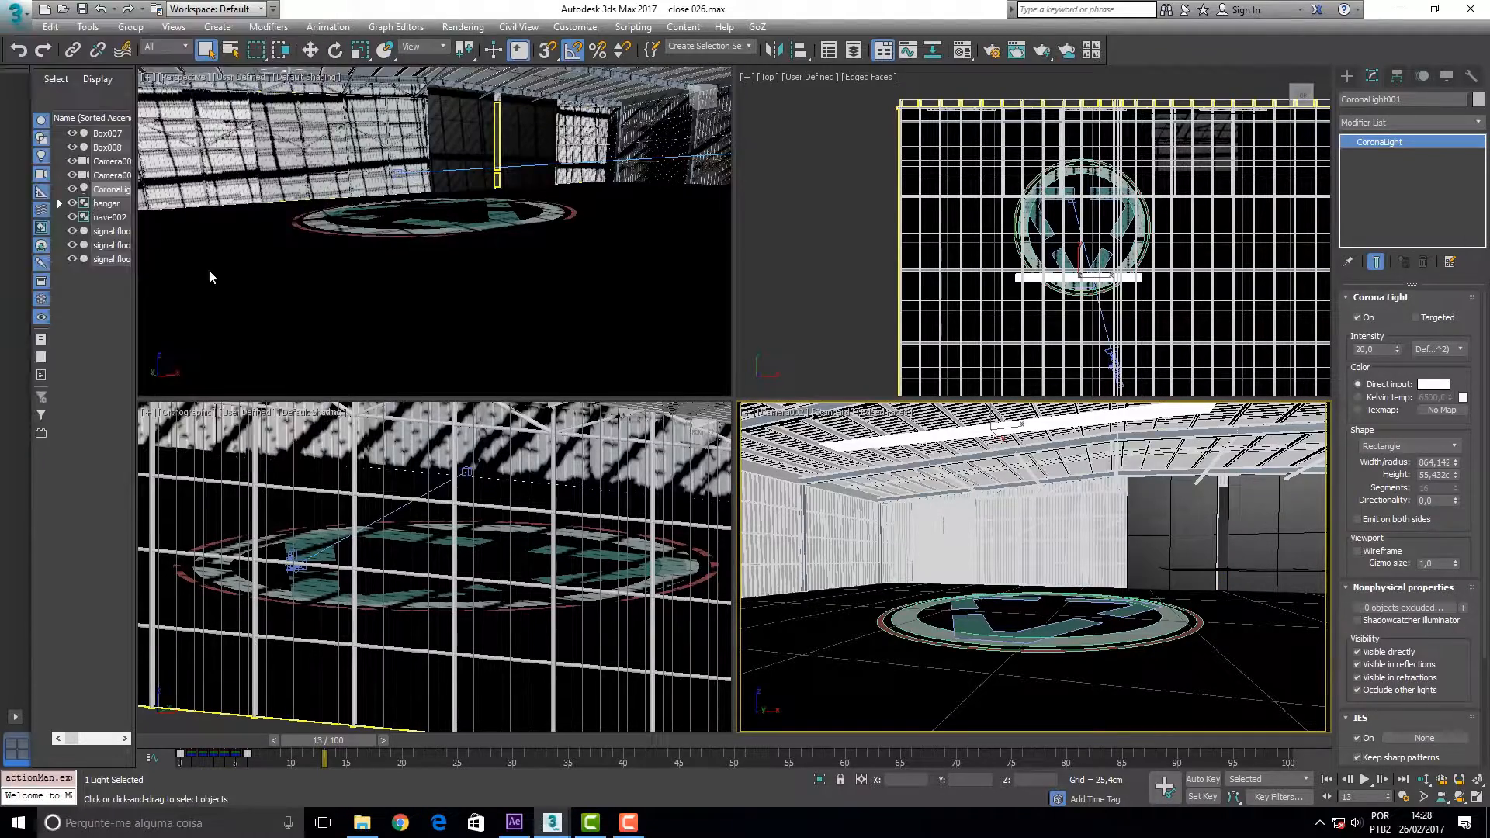
pyautogui.scroll(-6, 370, 262)
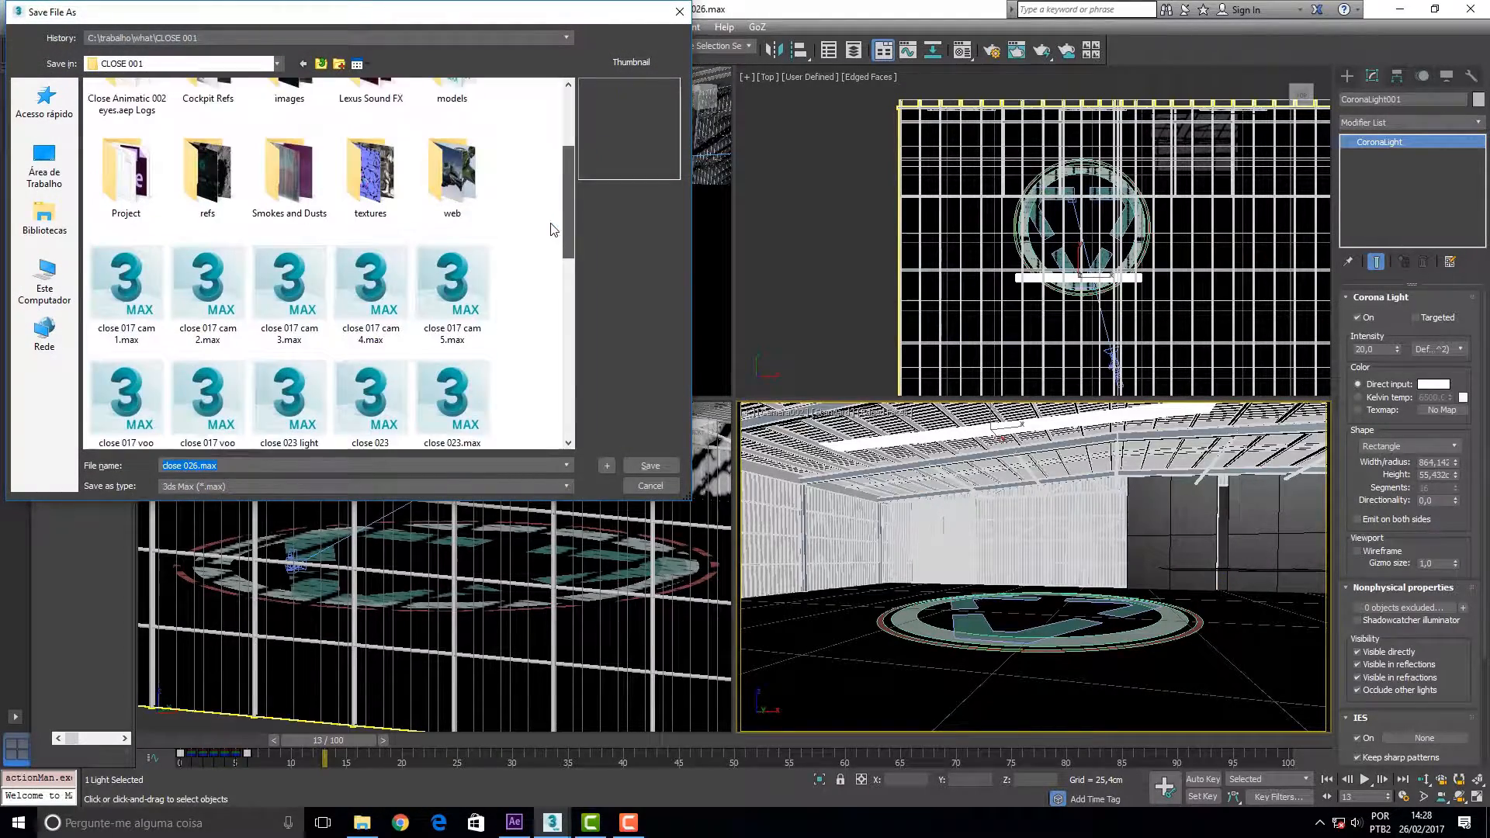
pyautogui.click(370, 263)
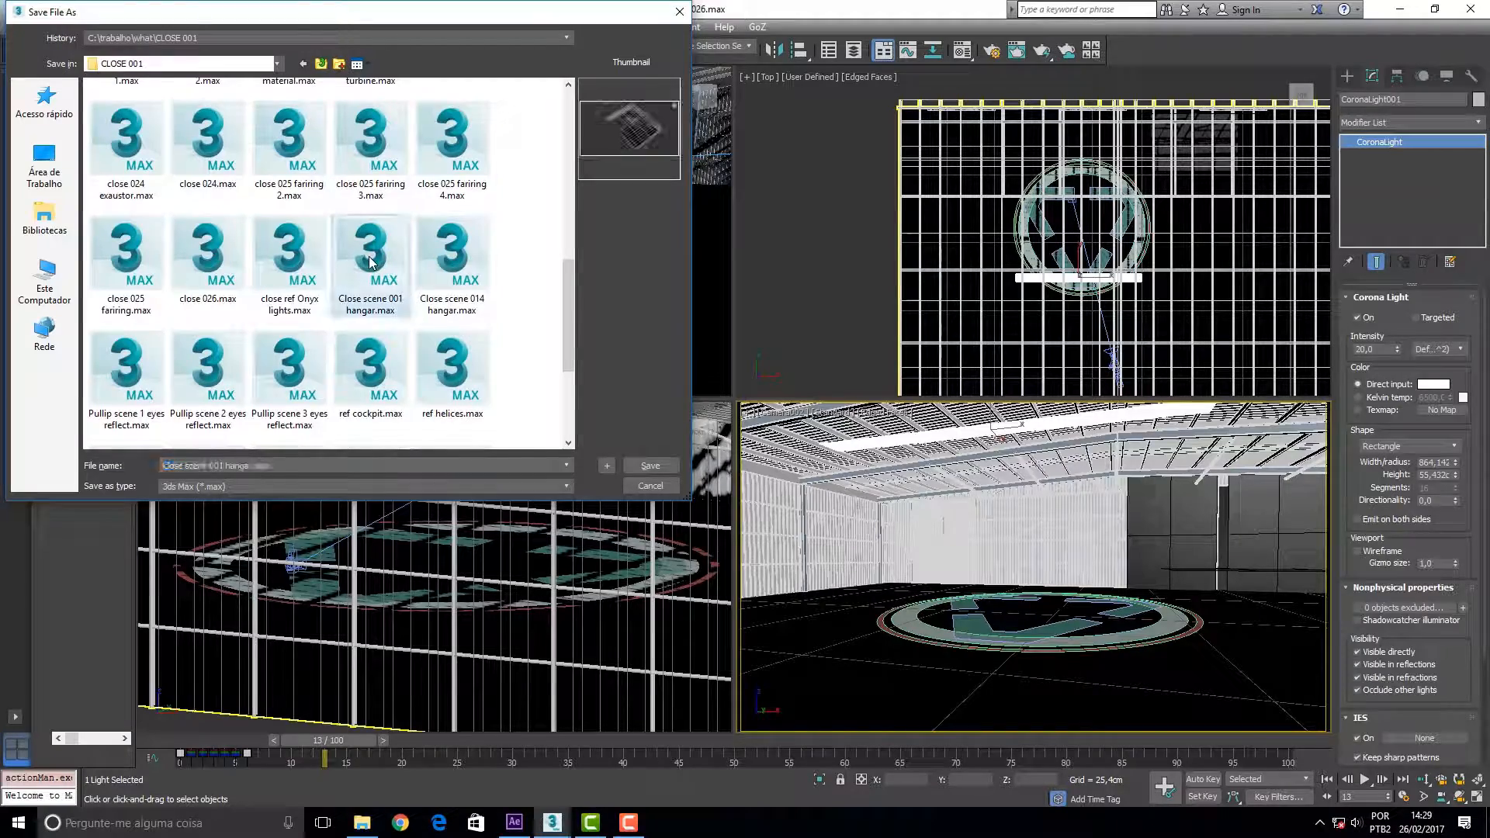
pyautogui.click(650, 465)
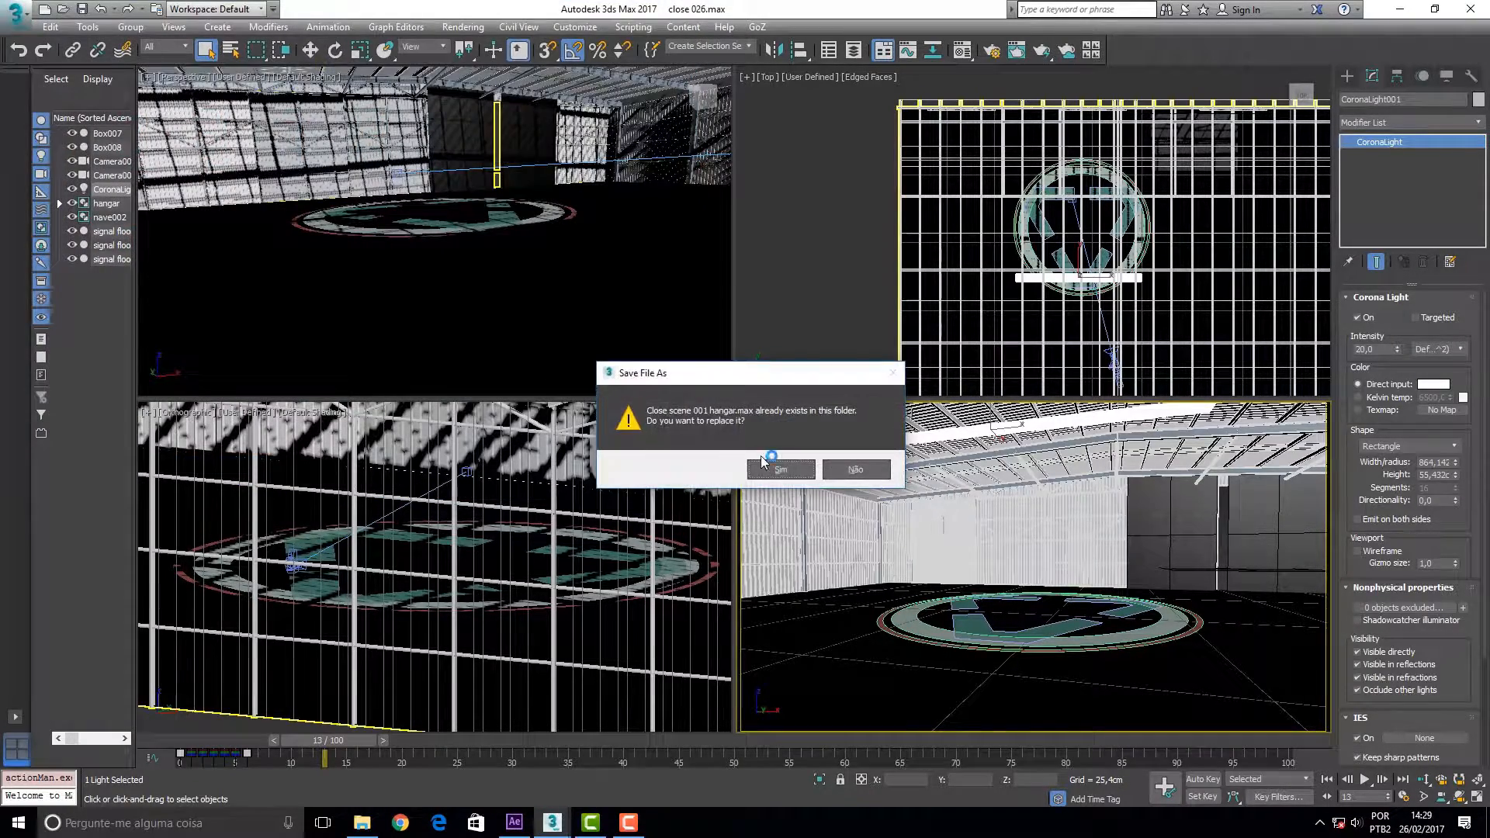
pyautogui.click(781, 469)
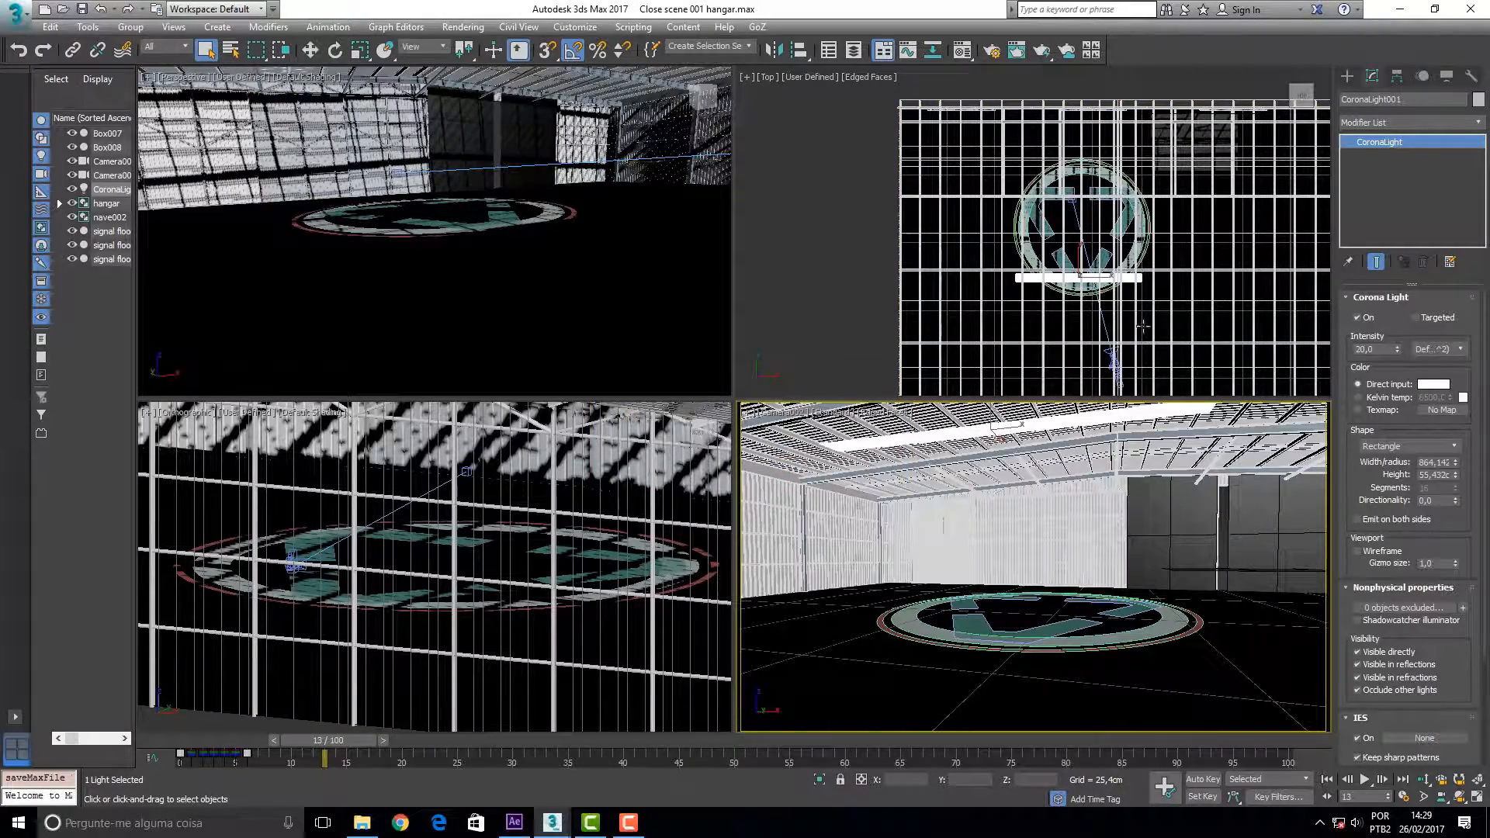
# Delete Camera002 from the hangar scene and scrub the timeline to frame 99
pyautogui.press('w')
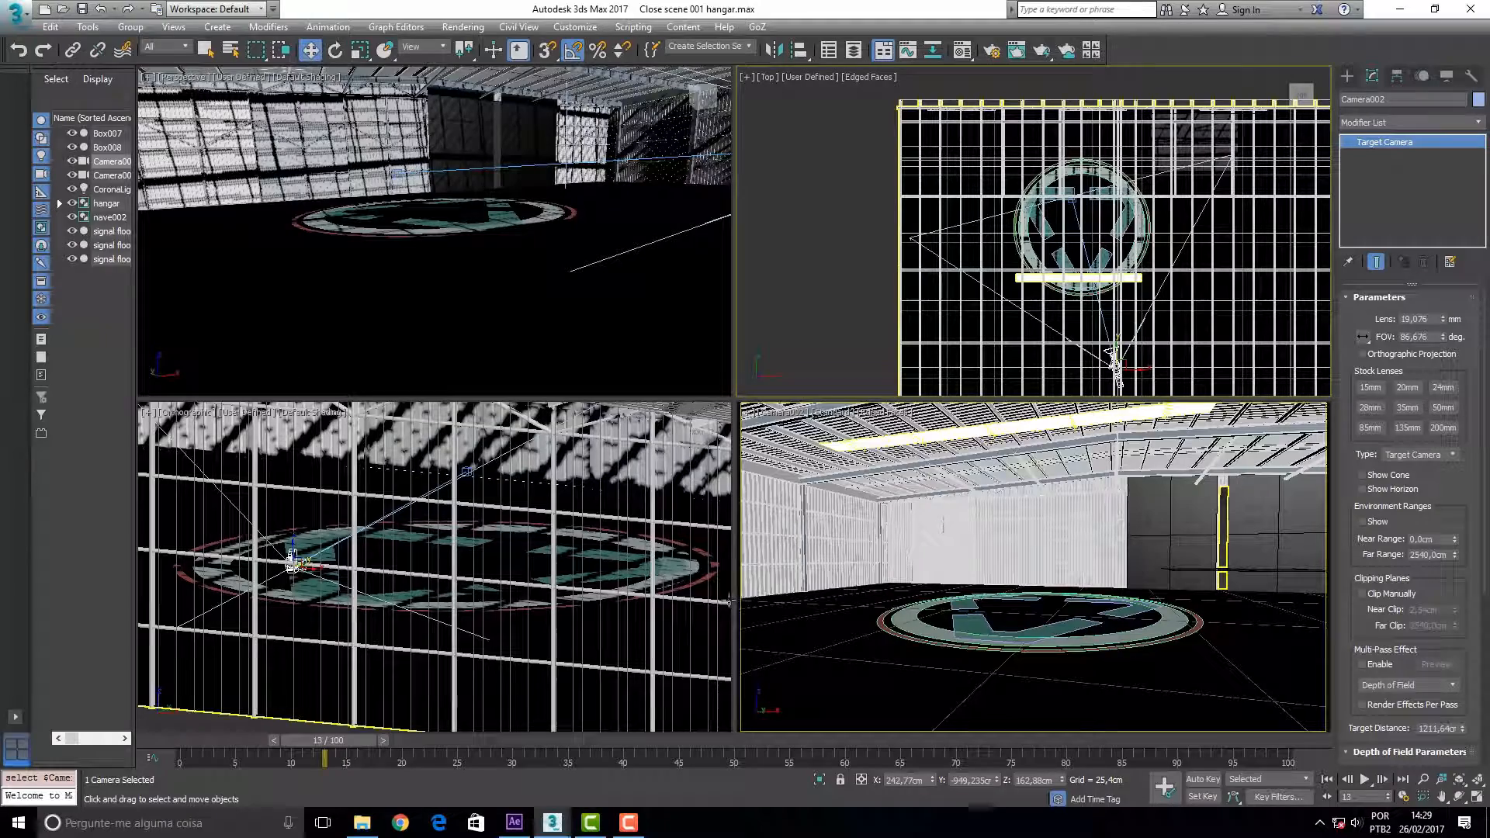
pyautogui.press('Delete')
pyautogui.moveTo(328, 740); pyautogui.dragTo(1246, 683)
# Merge Camera001 from close 017 cam 1.max into the hangar scene
pyautogui.click(16, 13)
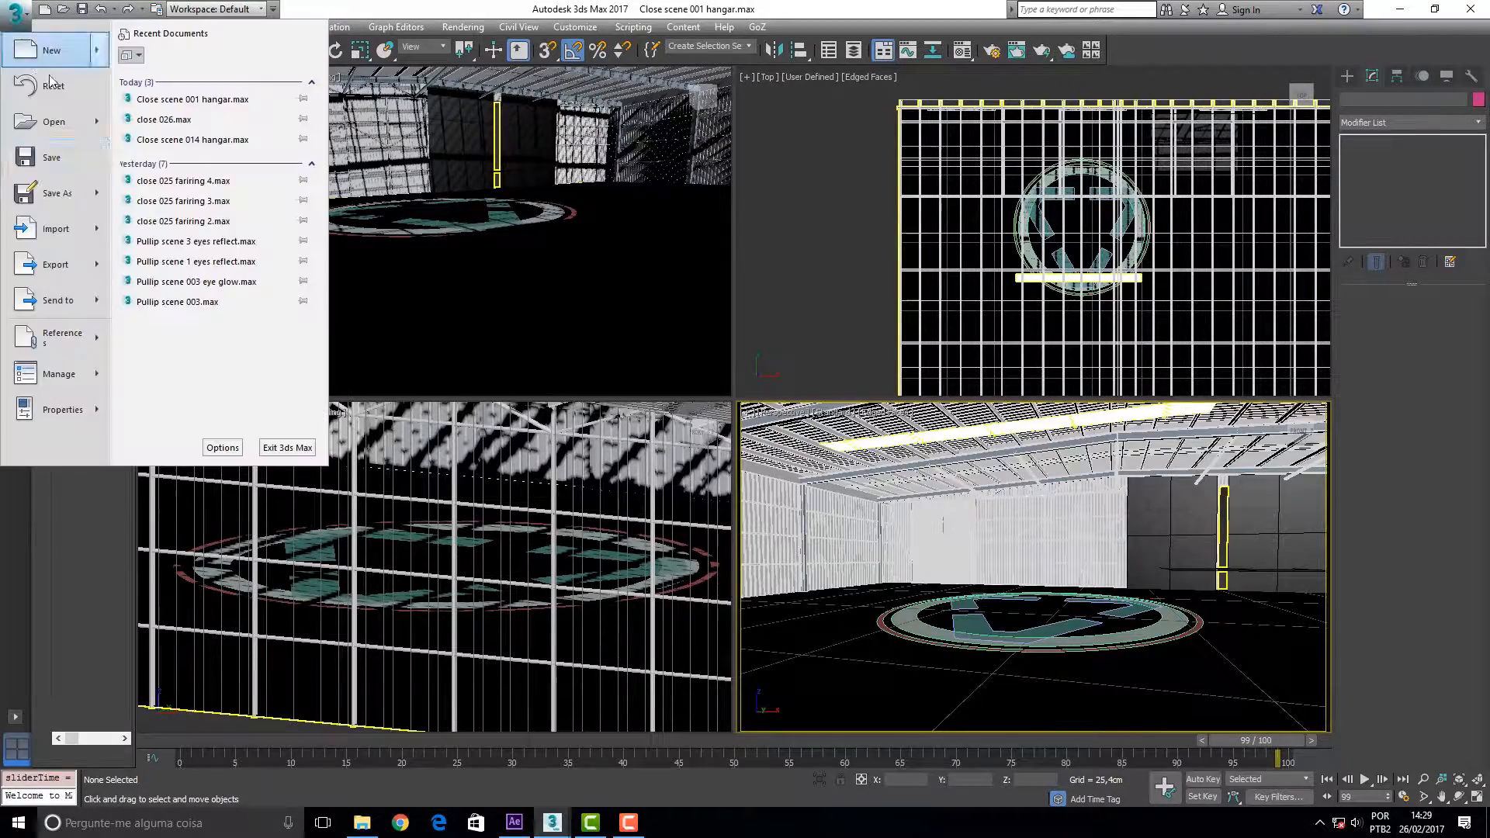
pyautogui.moveTo(85, 237)
pyautogui.click(188, 116)
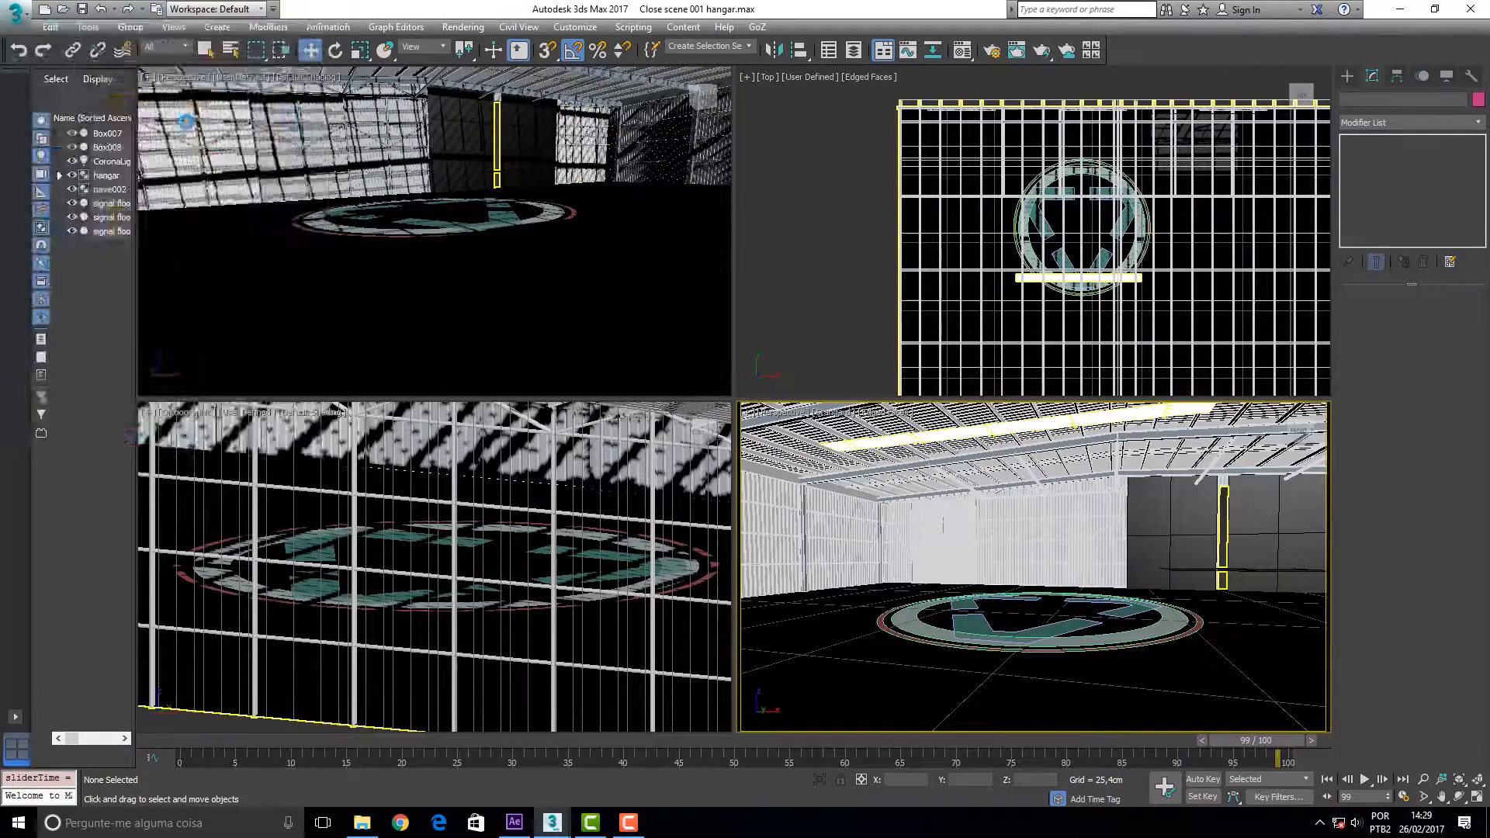
pyautogui.moveTo(569, 161); pyautogui.dragTo(576, 326)
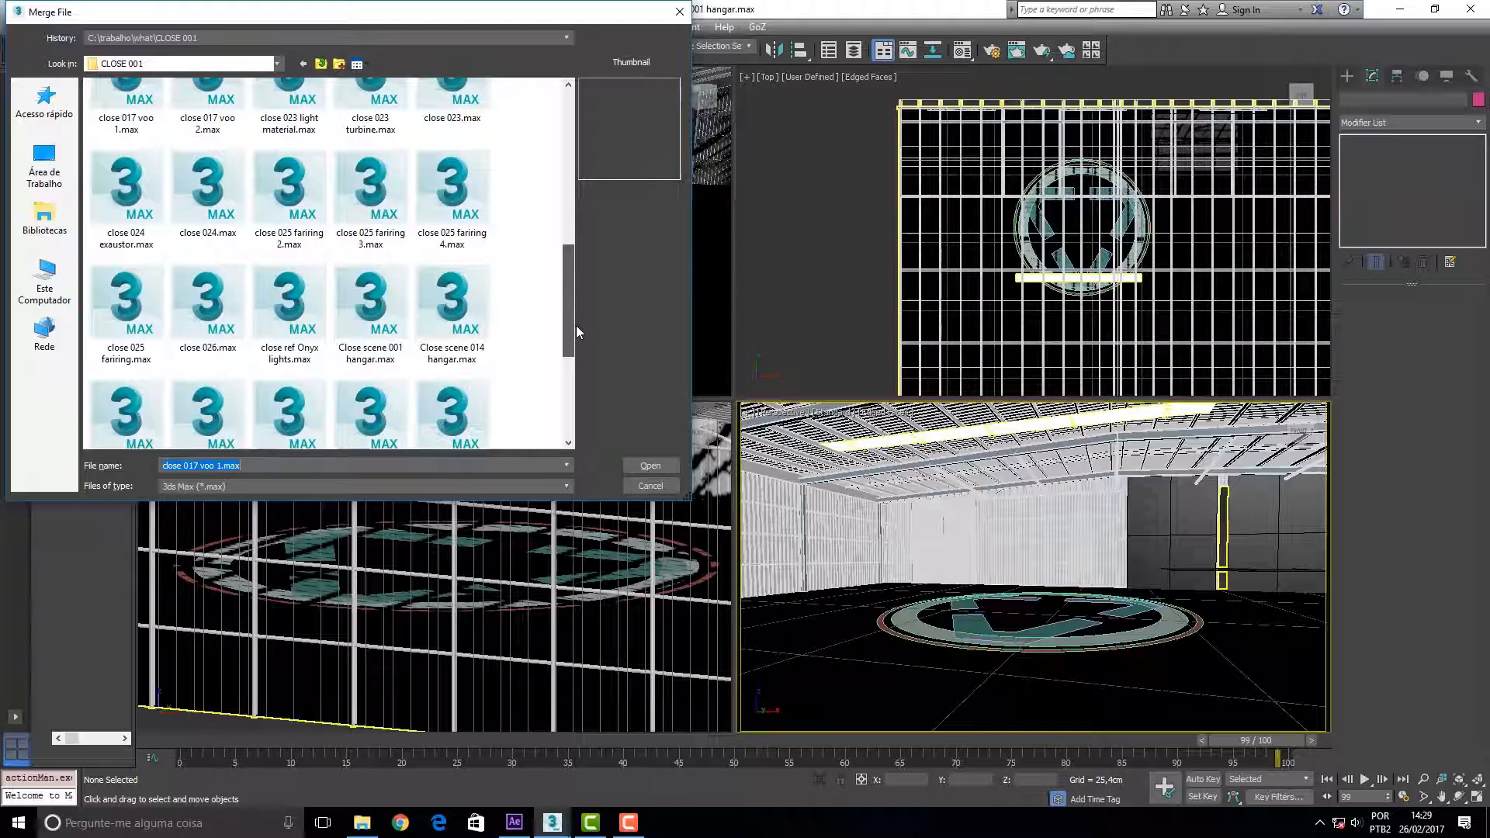
pyautogui.moveTo(576, 324); pyautogui.dragTo(562, 247)
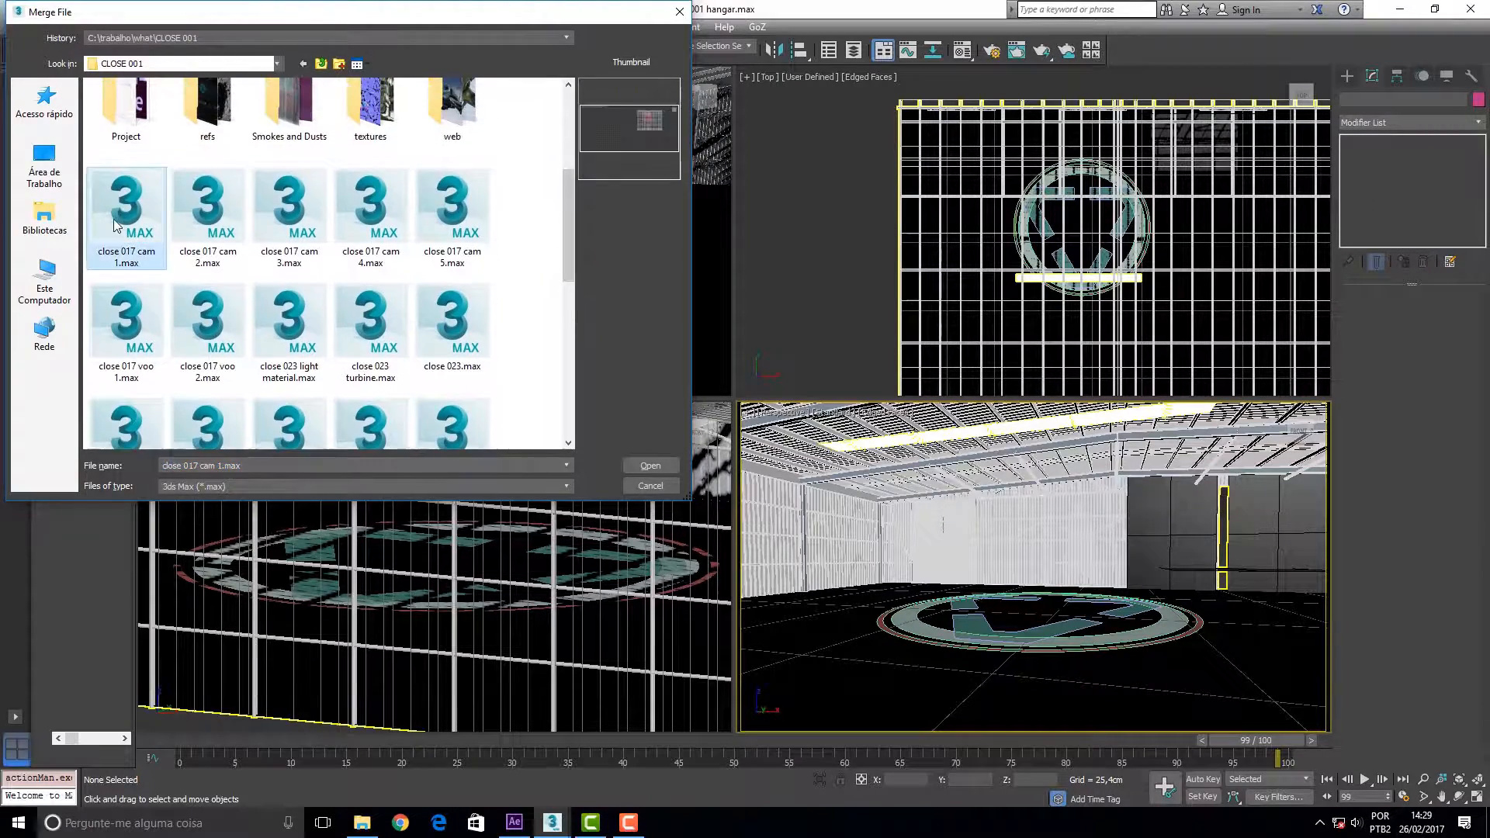
pyautogui.doubleClick(126, 208)
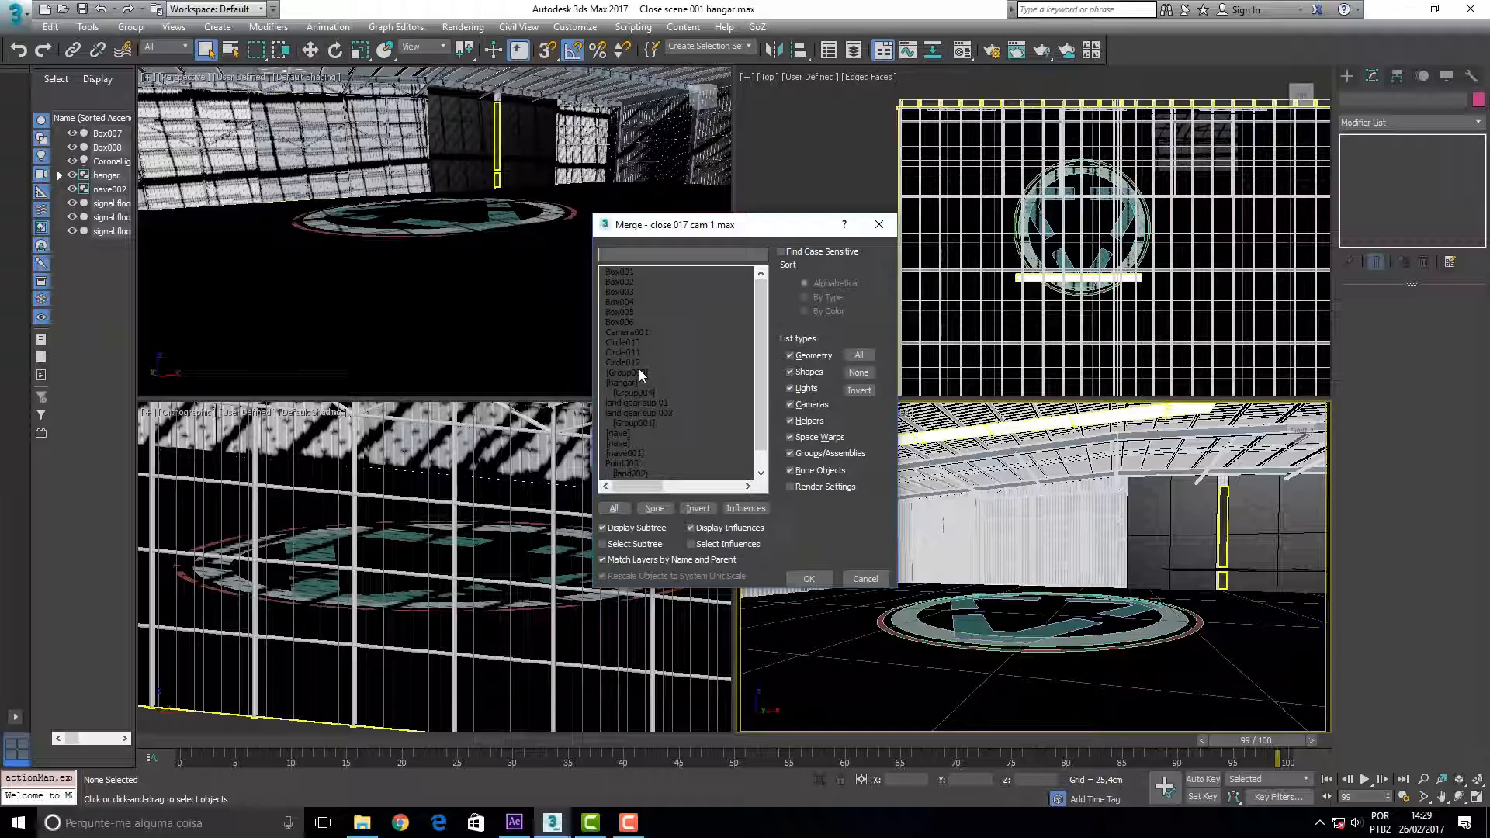
pyautogui.click(626, 332)
pyautogui.click(808, 578)
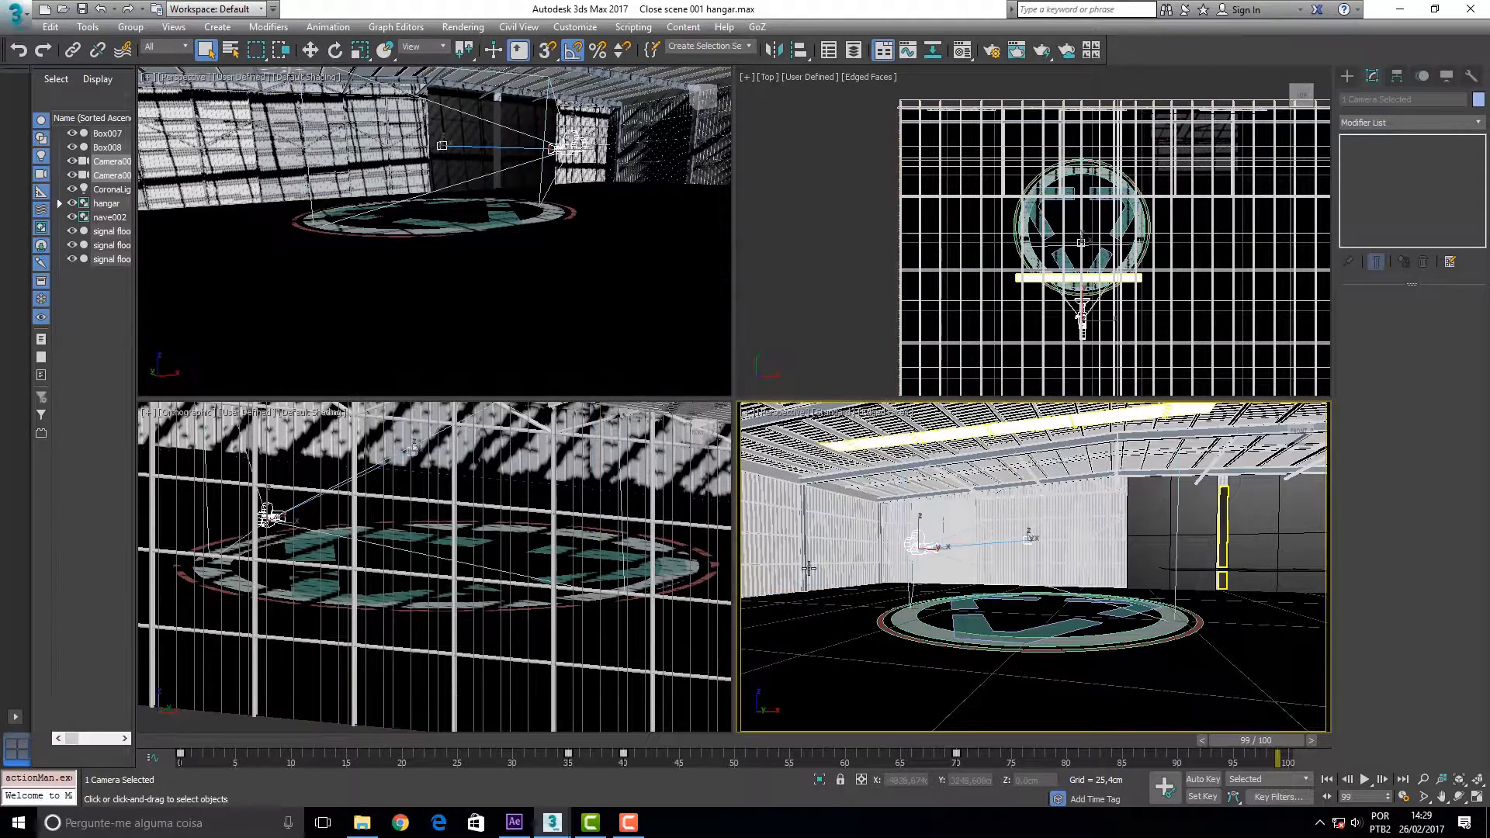
# Show the hangar's perspective viewport through Camera001 and scrub the camera animation to frame 13
pyautogui.click(770, 414)
pyautogui.moveTo(838, 429)
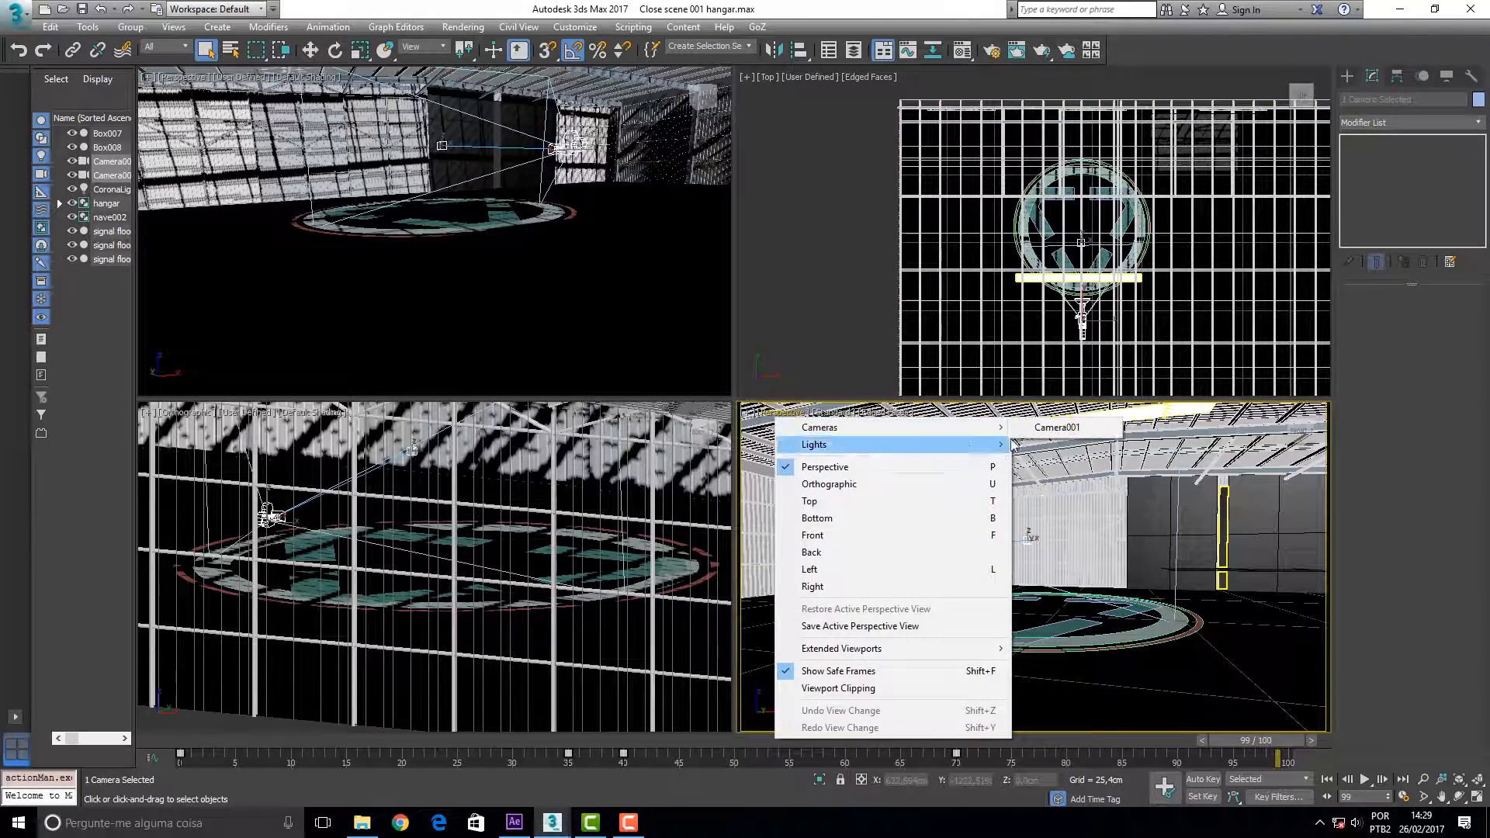
pyautogui.click(1070, 430)
pyautogui.moveTo(450, 742); pyautogui.dragTo(329, 741)
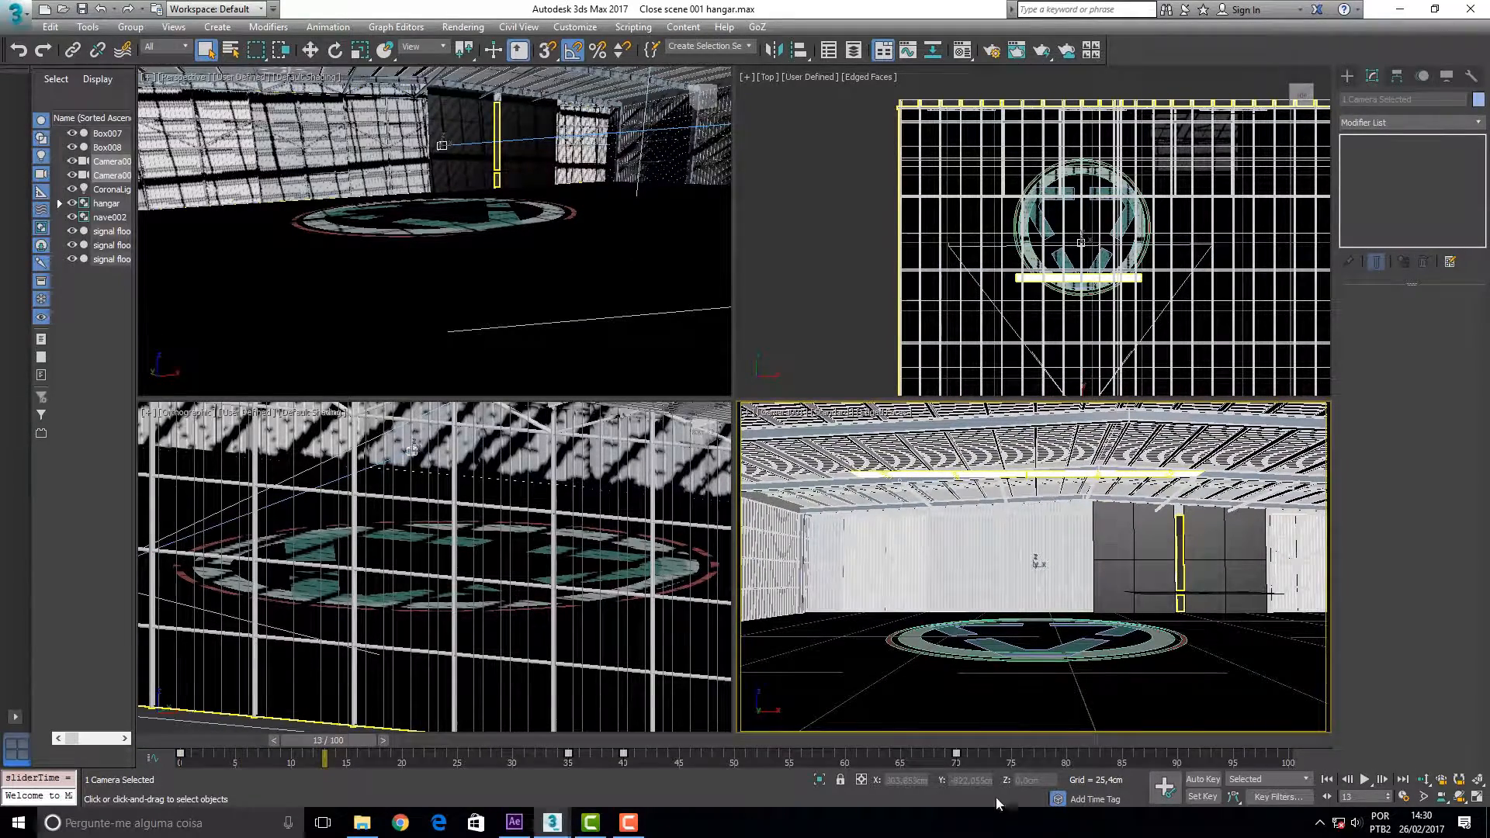
# Switch to After Effects, scrub Close Final 001 to the end of Close 001 scene 1 at 0;00;04;03, and return to 3ds Max
pyautogui.click(522, 824)
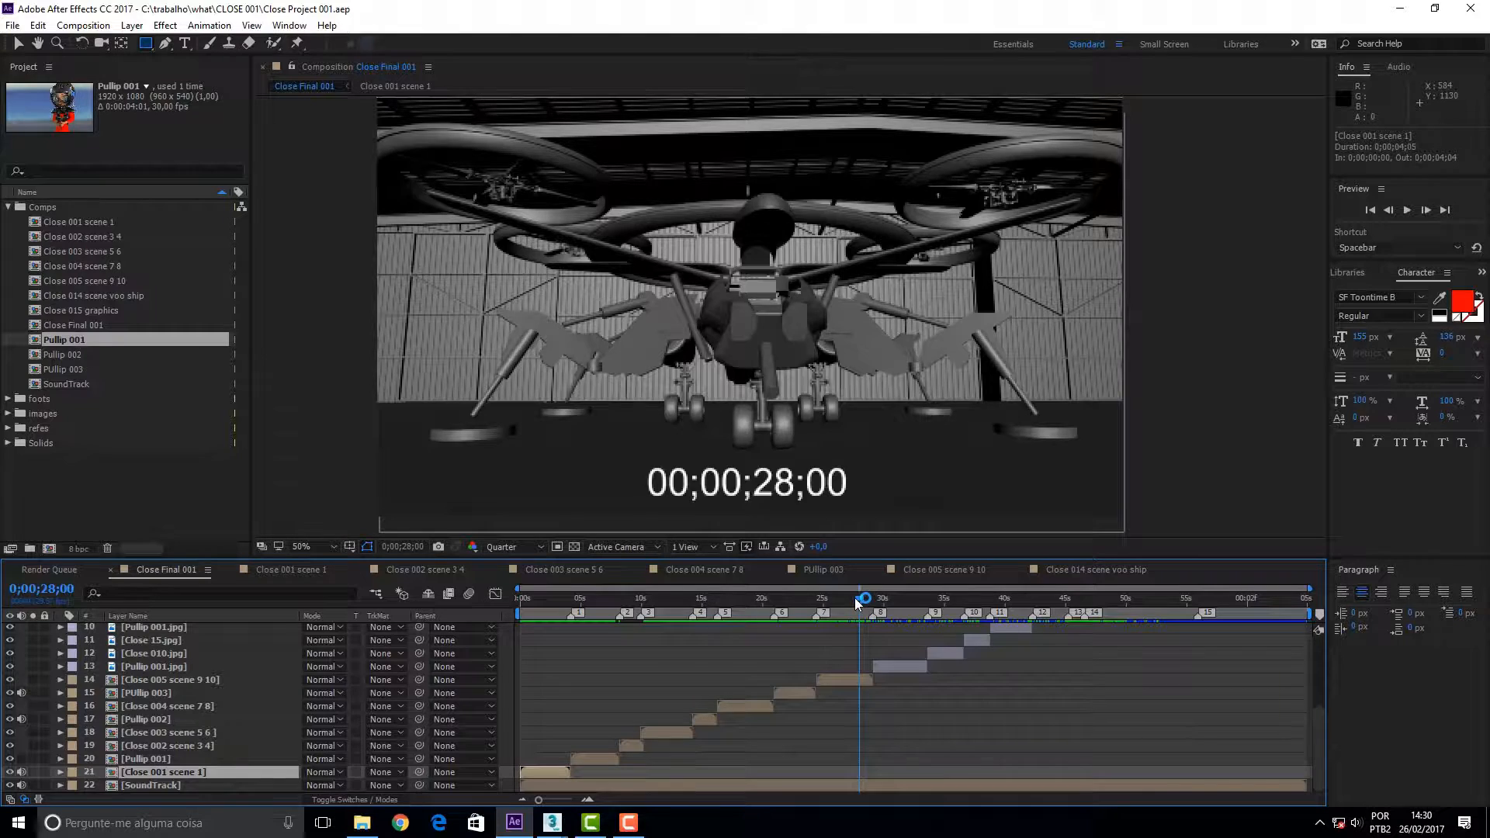
pyautogui.moveTo(856, 604); pyautogui.dragTo(567, 691)
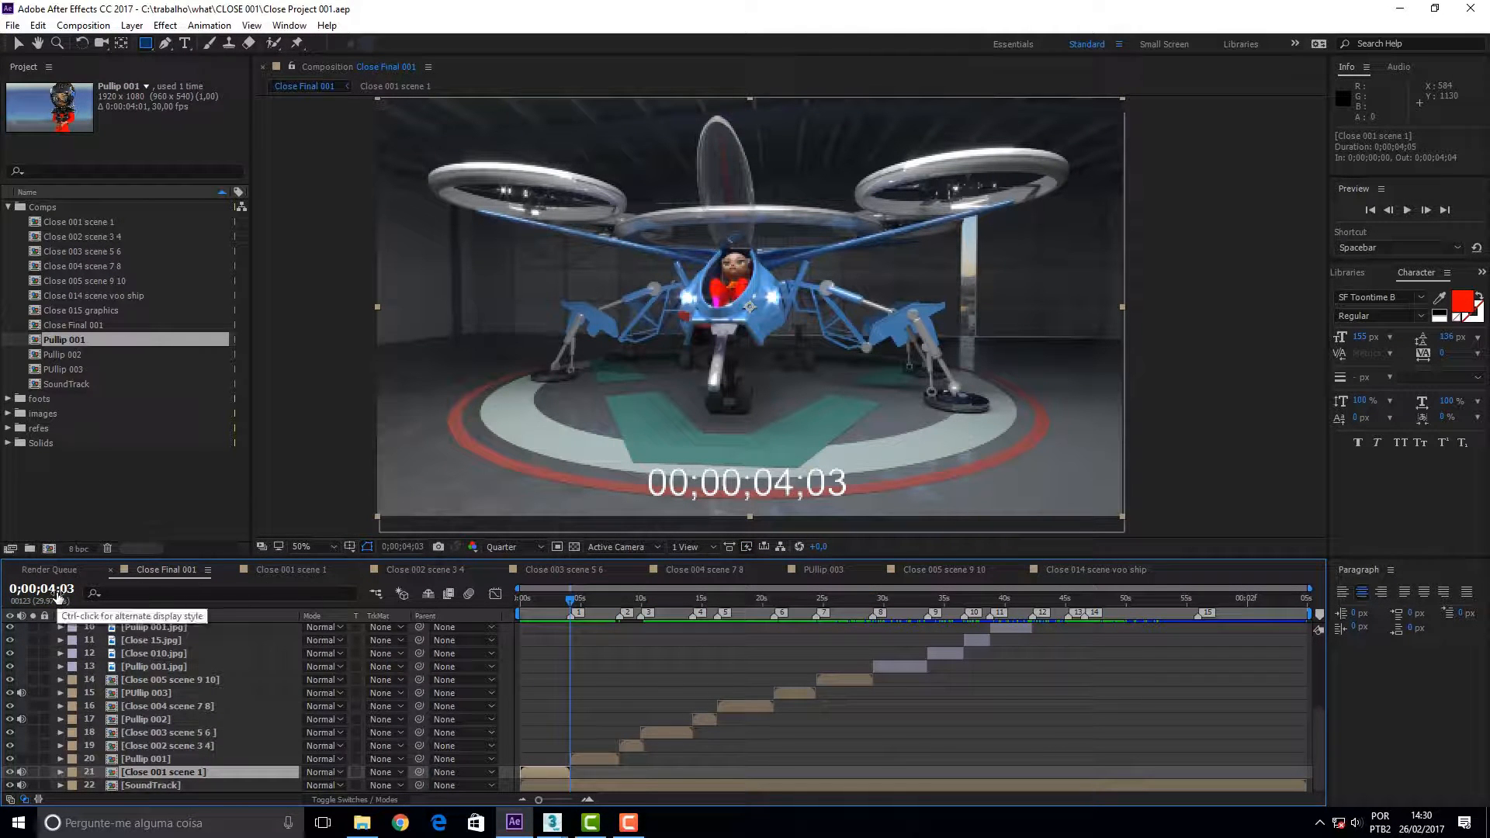
pyautogui.click(552, 825)
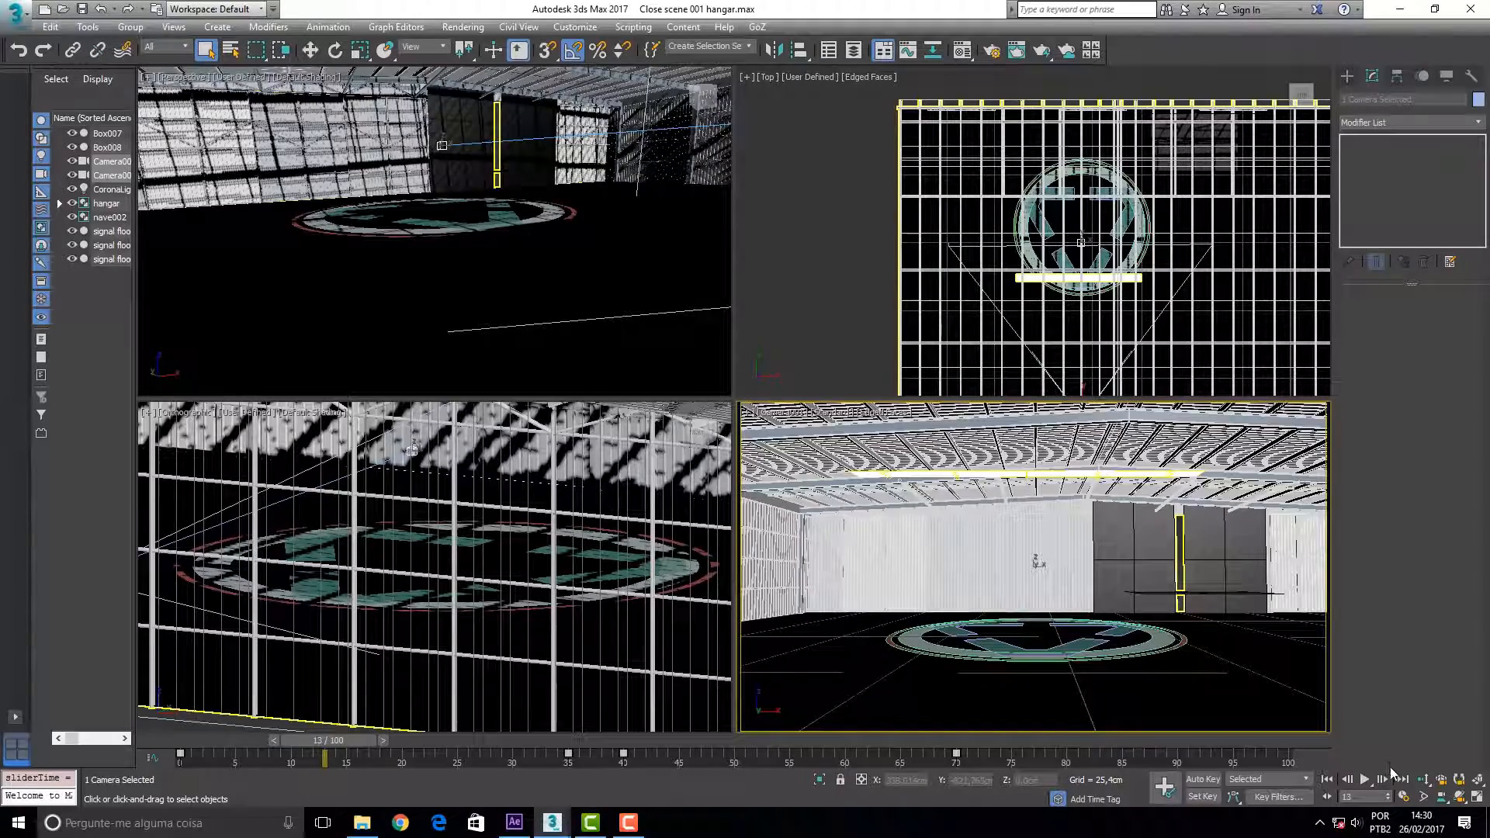
# Set the scene's animation end time to frame 123 and scrub the camera move to frame 53
pyautogui.click(1403, 797)
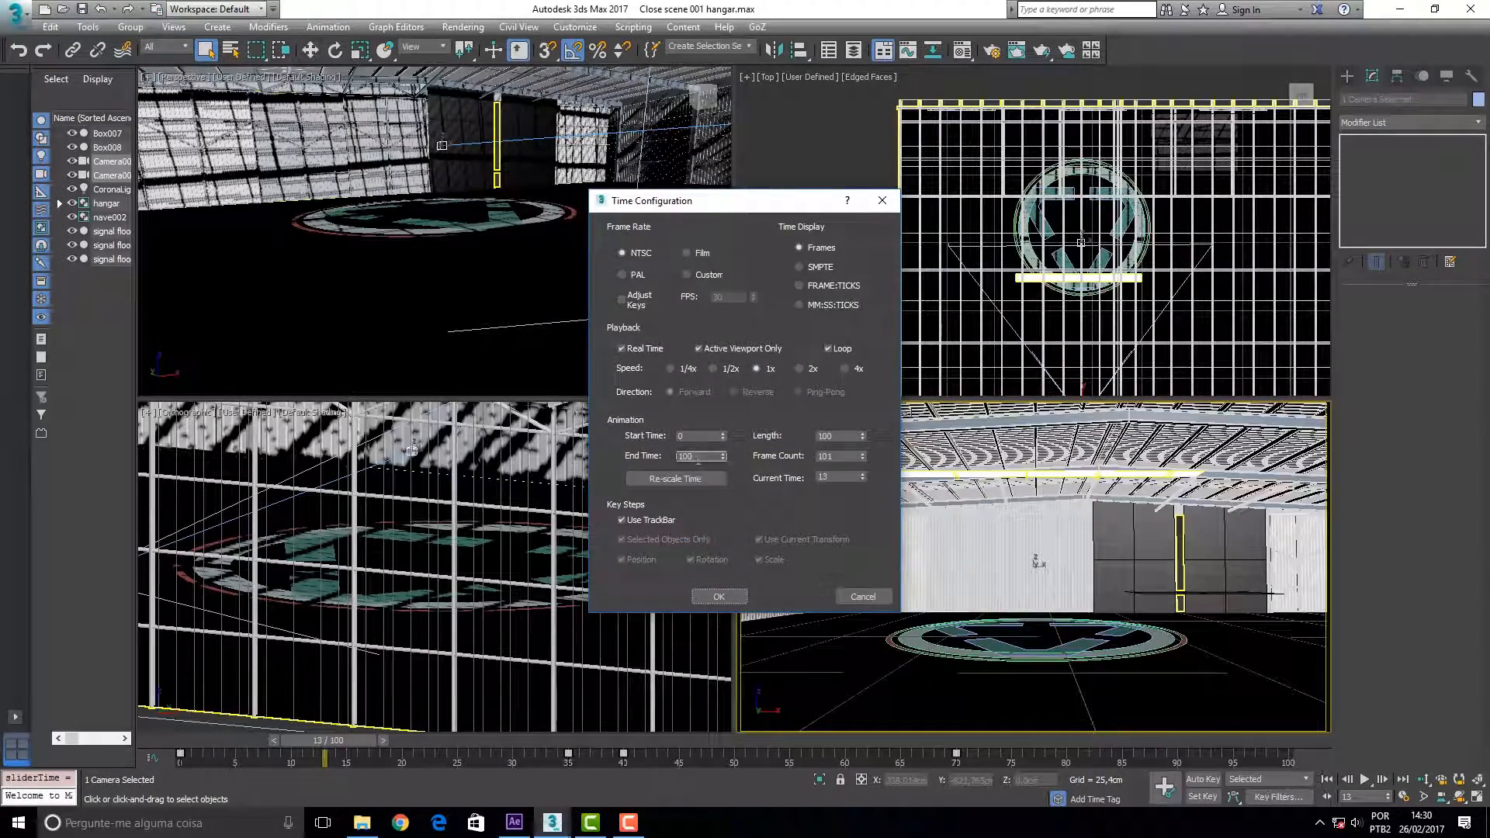
pyautogui.click(719, 596)
pyautogui.moveTo(299, 740); pyautogui.dragTo(658, 733)
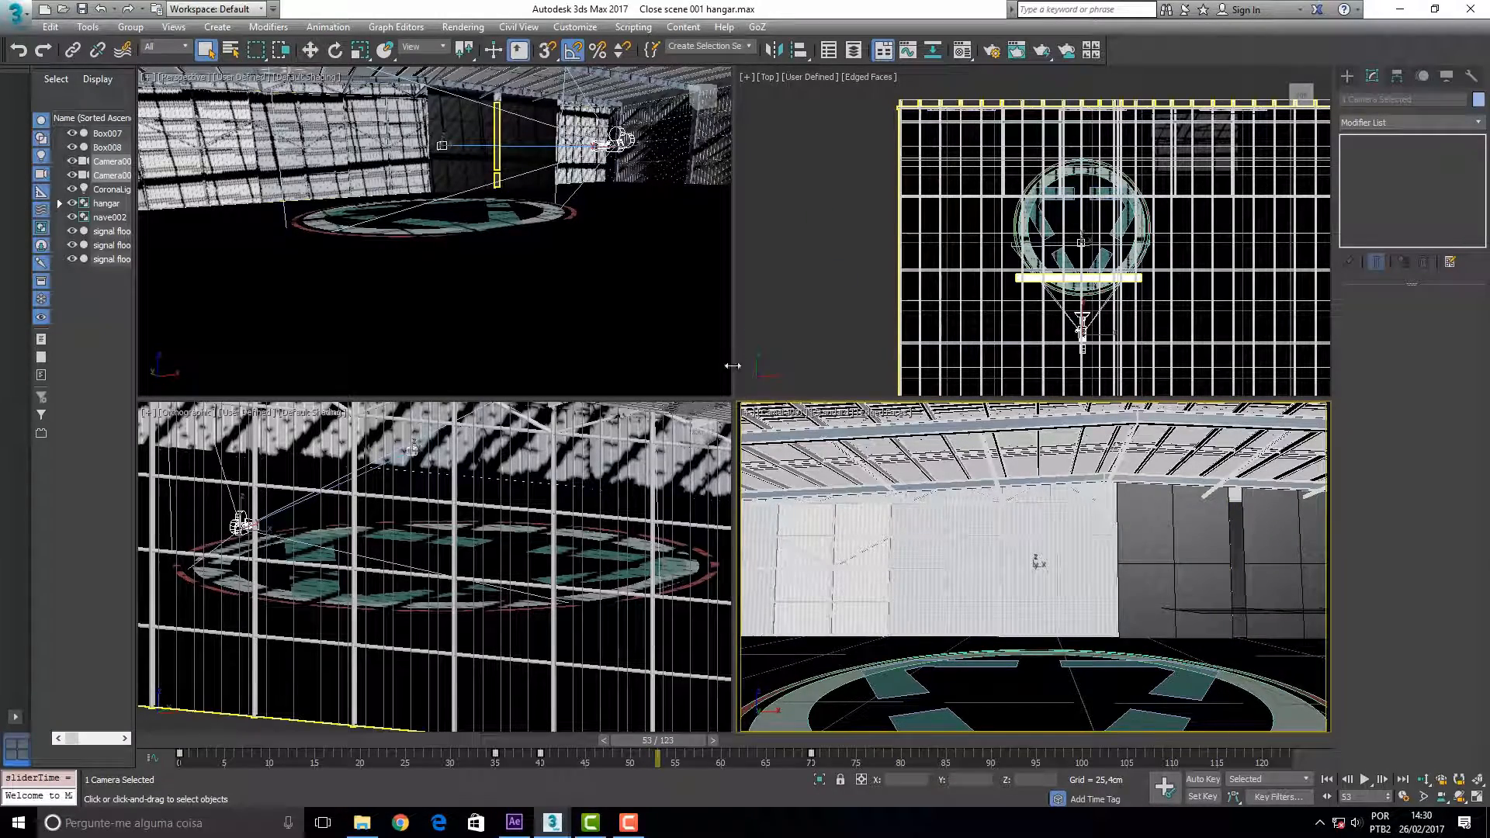
# Change the orthographic viewport to a Perspective view showing the whole hangar from an elevated angle, and save the scene
pyautogui.click(196, 415)
pyautogui.click(178, 419)
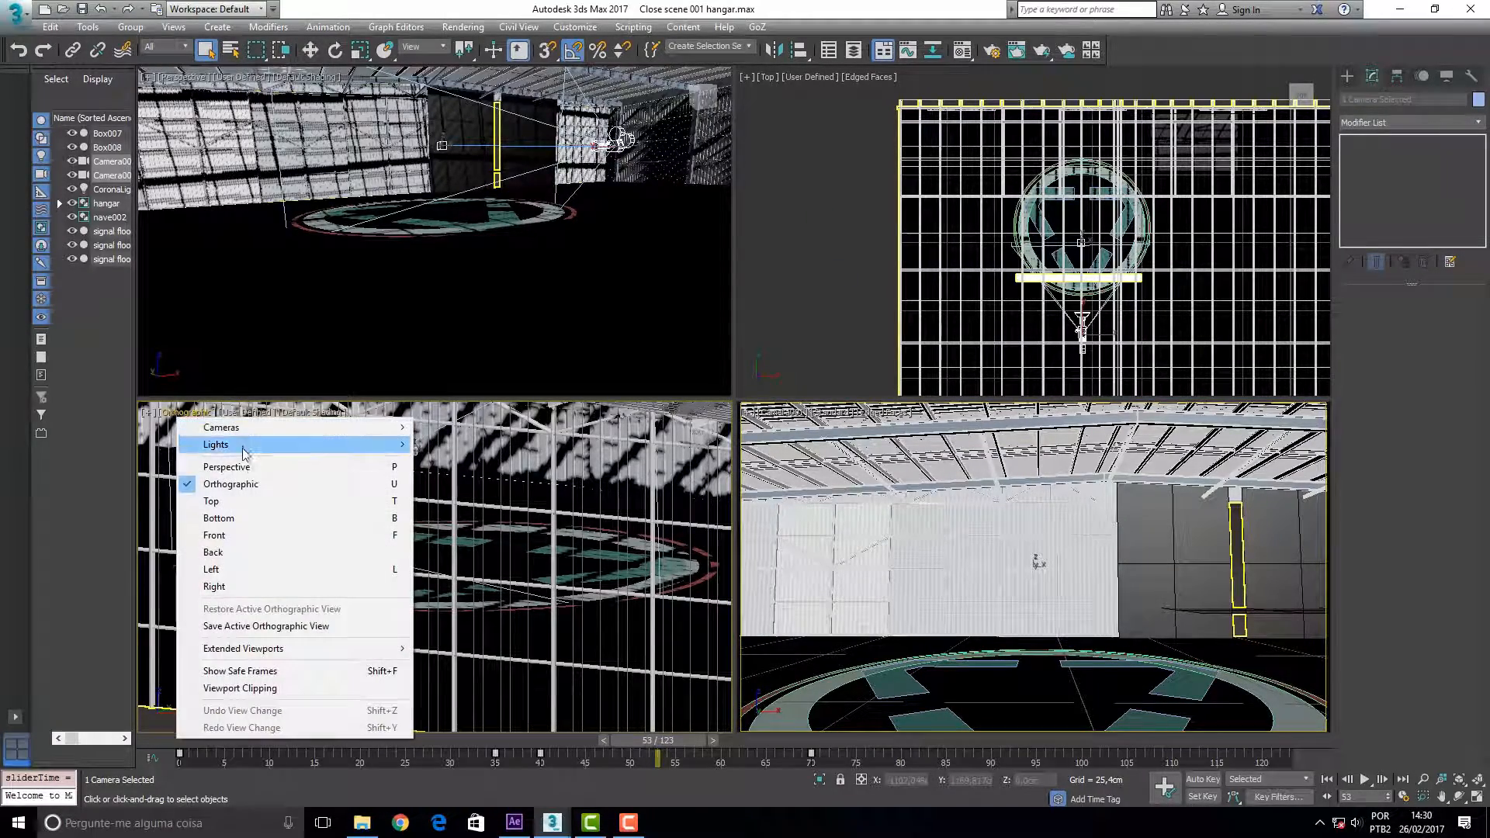
pyautogui.click(252, 469)
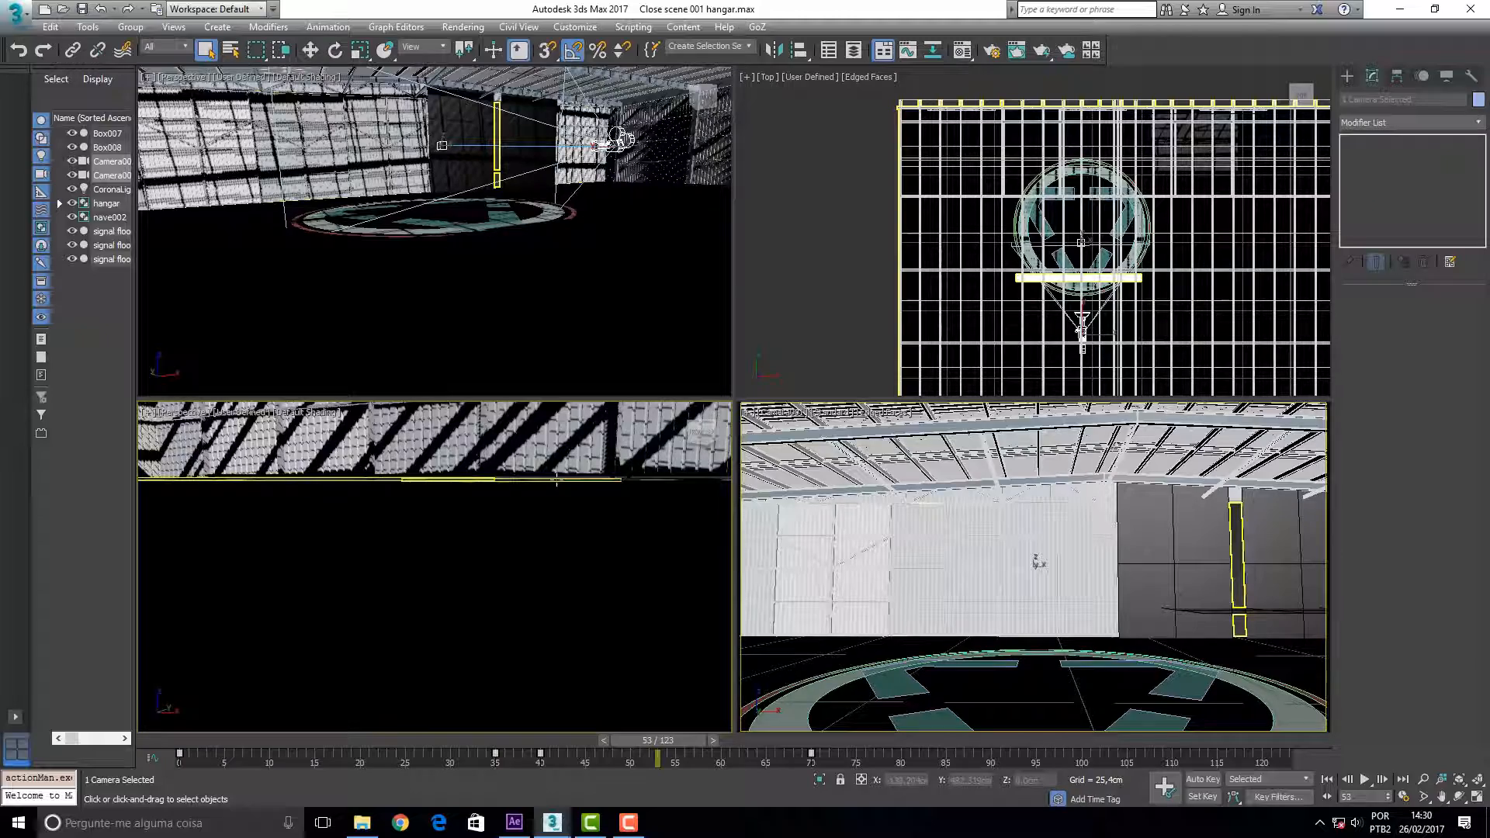
pyautogui.scroll(-10, 555, 496)
pyautogui.moveTo(700, 431); pyautogui.dragTo(666, 465)
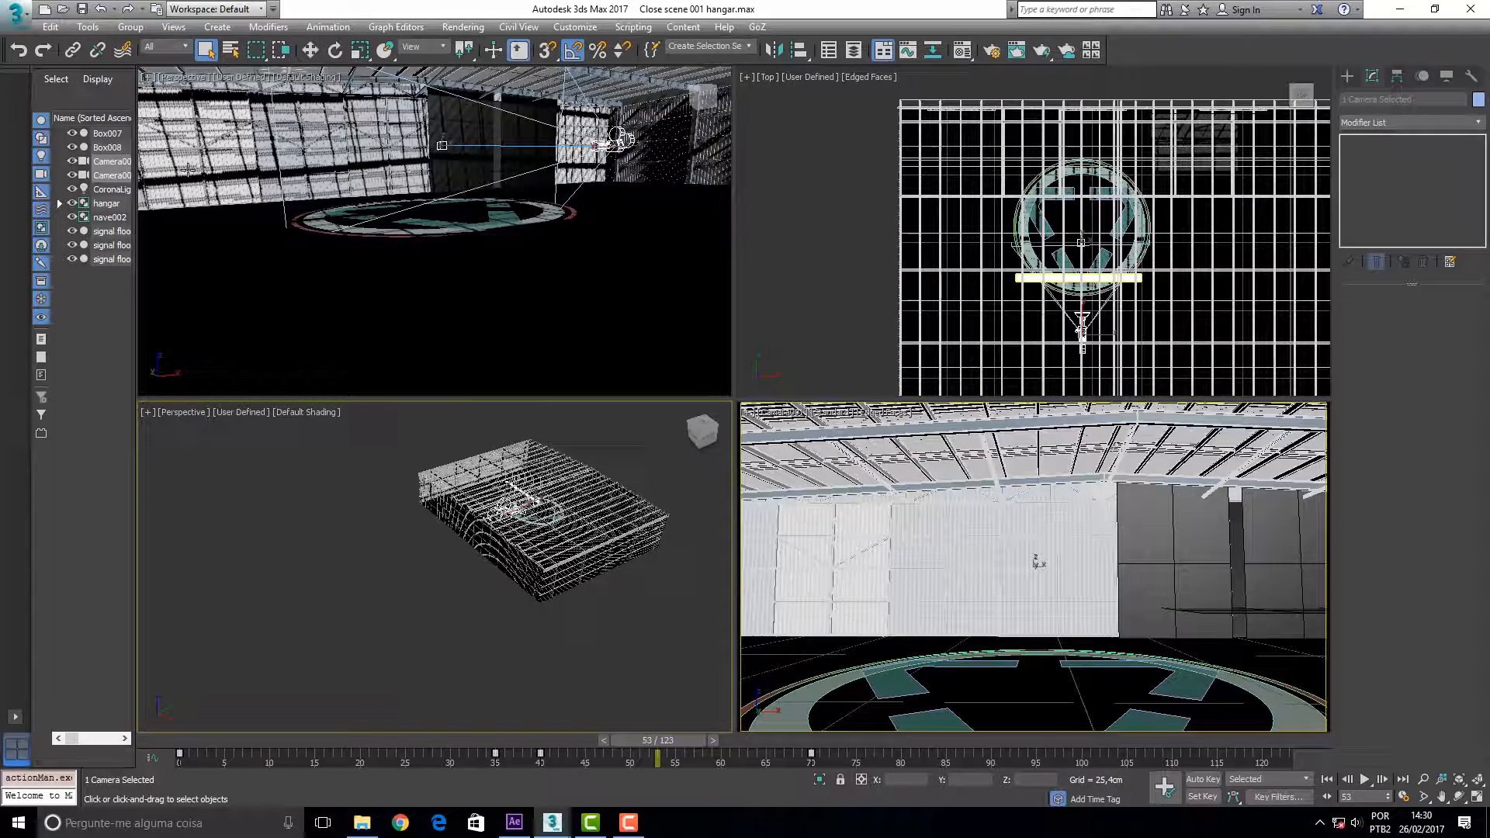
pyautogui.click(15, 13)
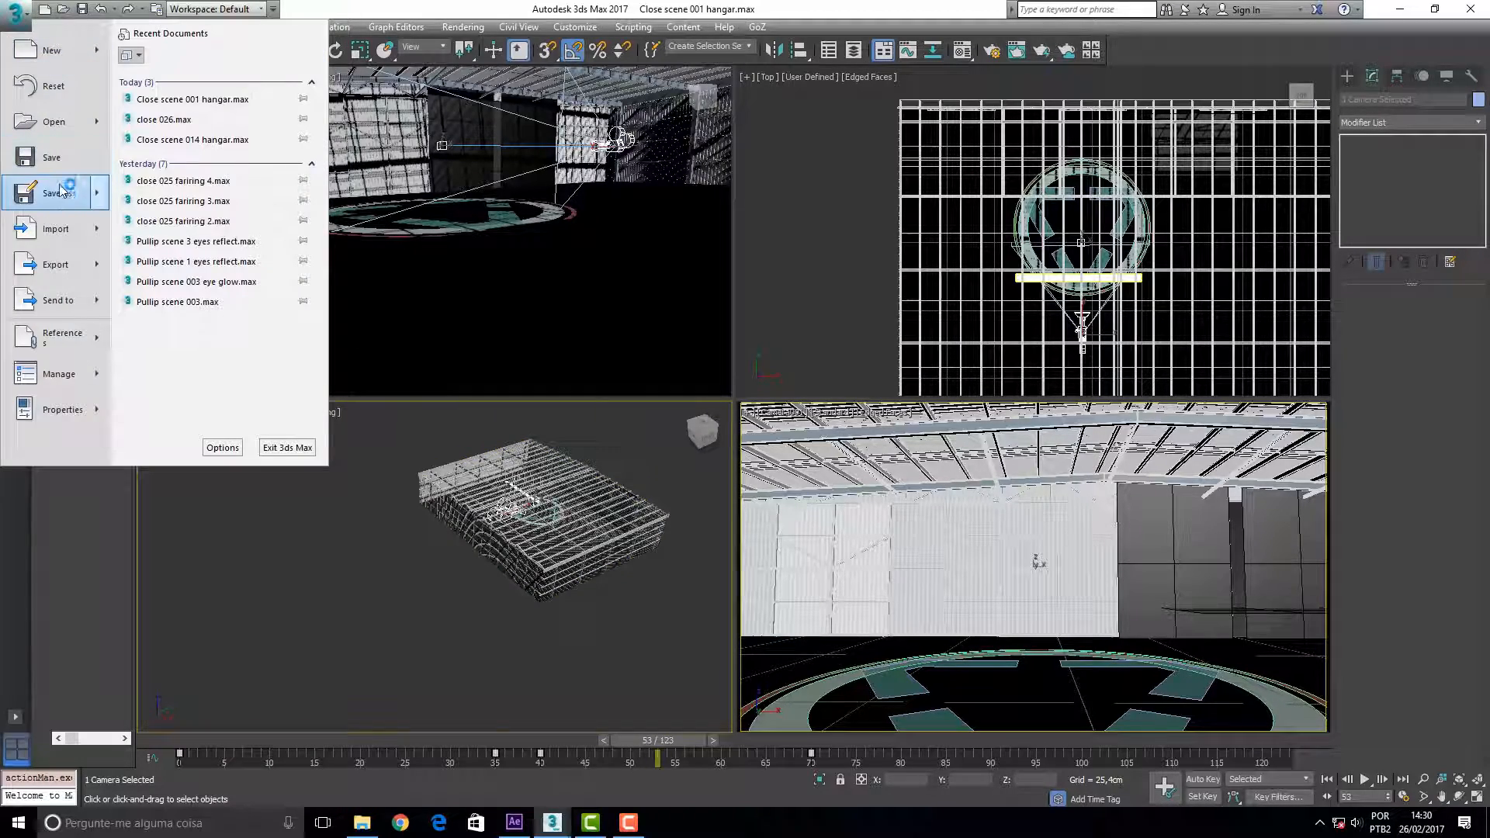
pyautogui.click(54, 158)
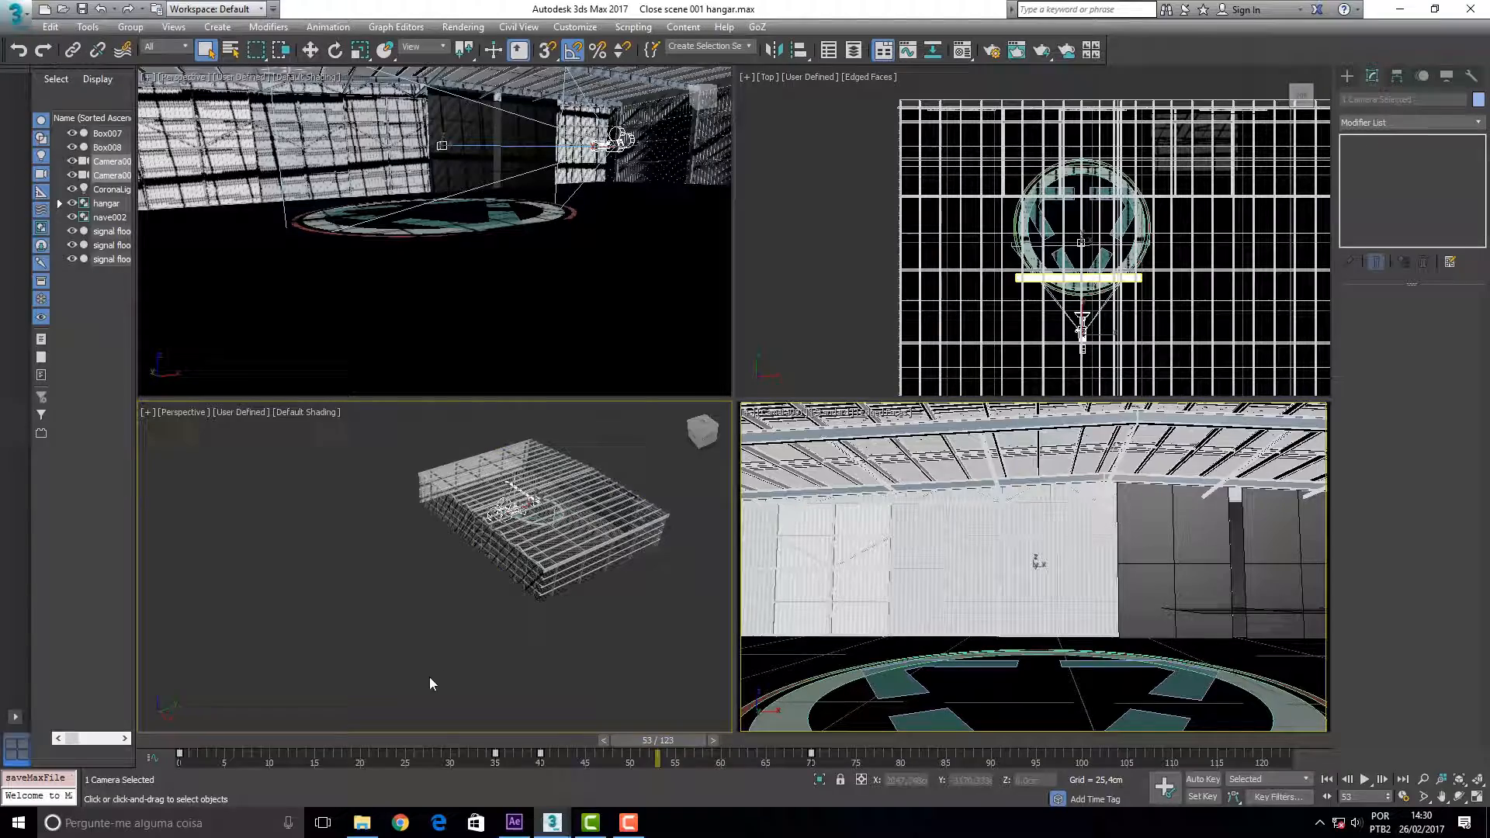
# Scrub the timeline to frame 123 and set the scene's animation end time to 300
pyautogui.moveTo(642, 745); pyautogui.dragTo(1348, 579)
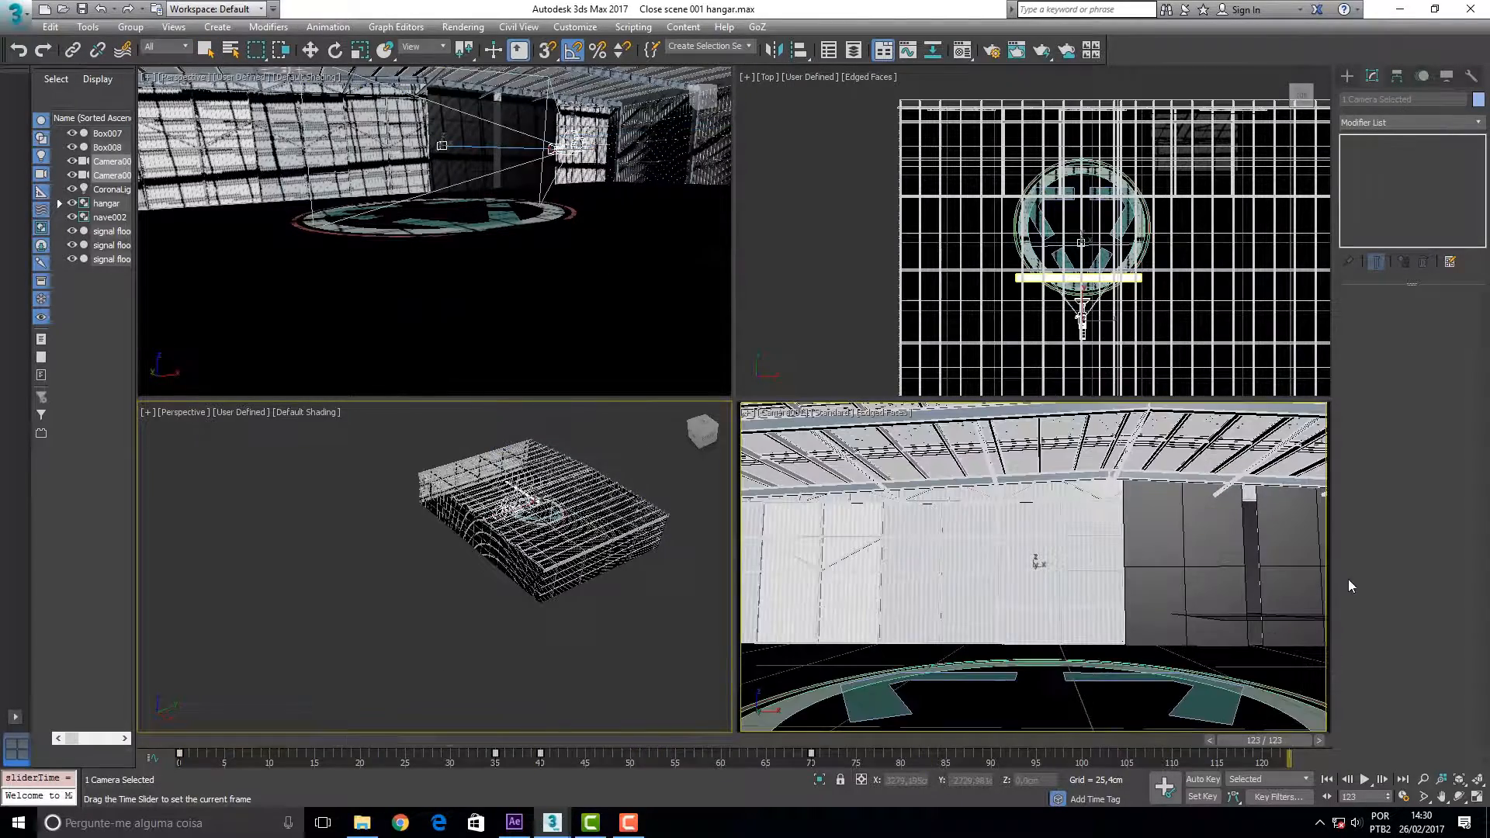
pyautogui.click(1404, 797)
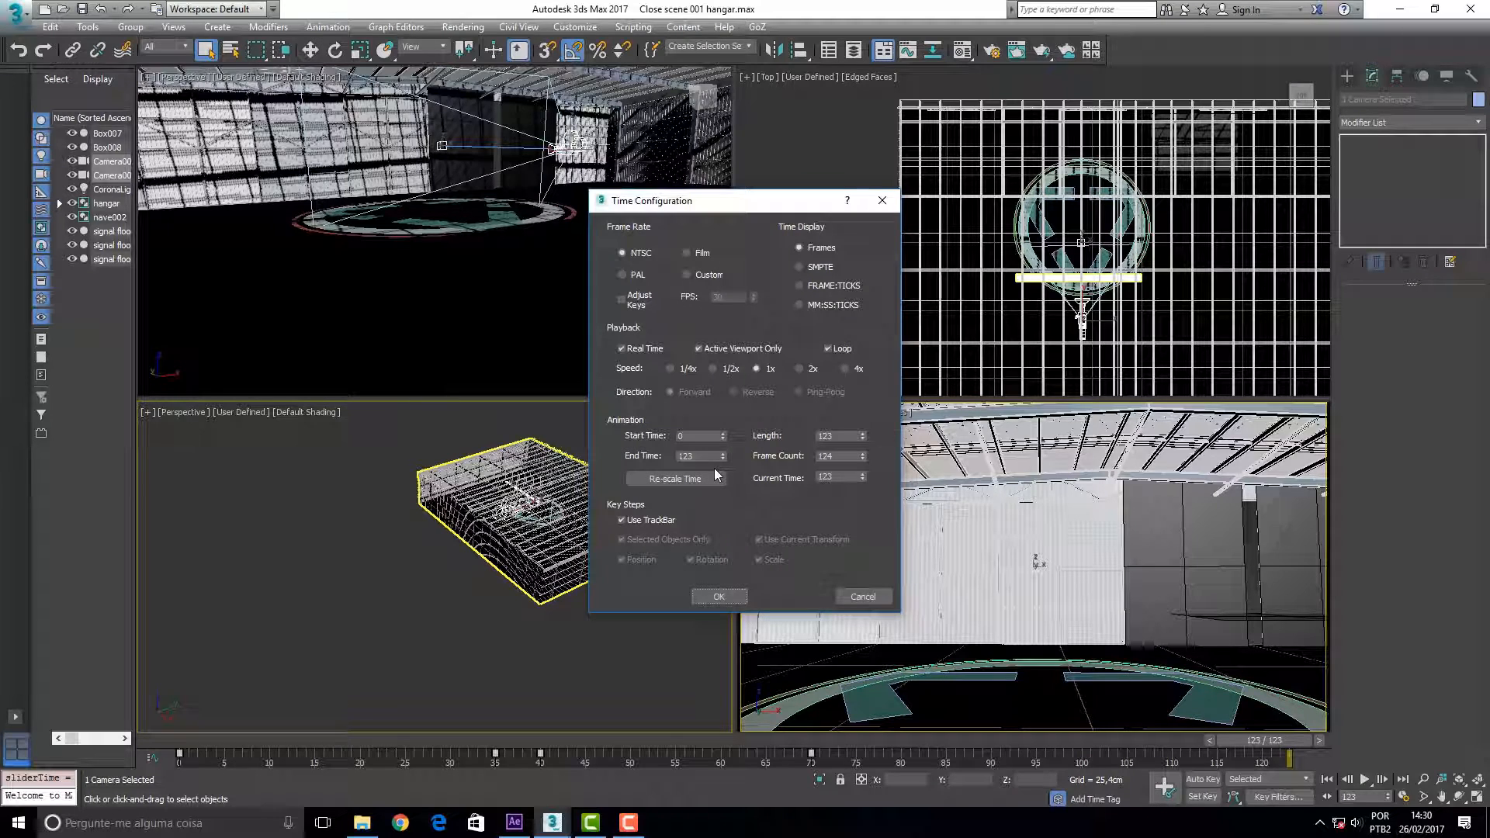
pyautogui.moveTo(700, 455); pyautogui.dragTo(625, 463)
pyautogui.write('300')
pyautogui.press('Return')
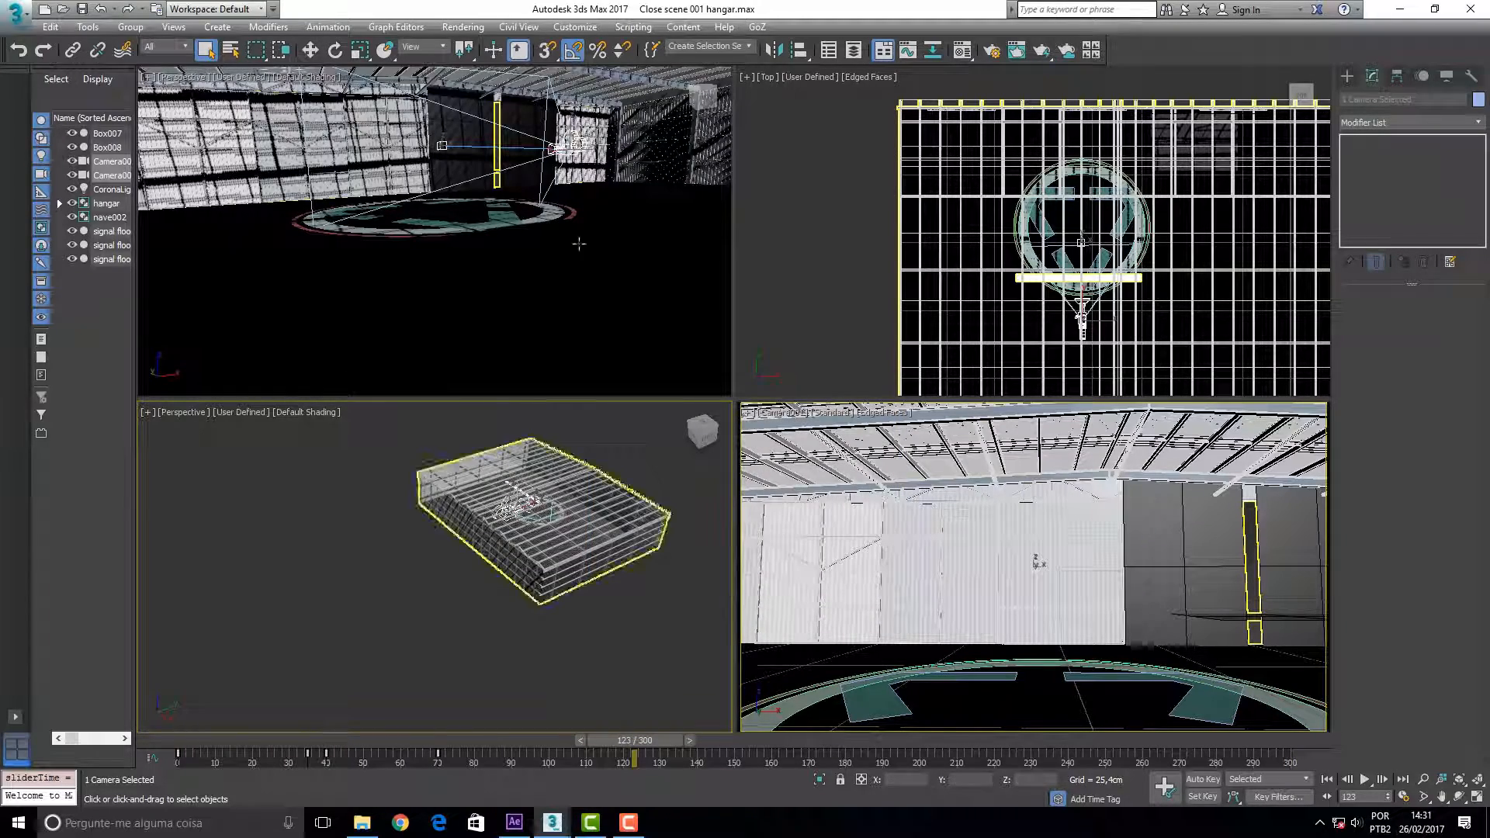
# Choose close 017 voo 1.max from the CLOSE 001 folder as the file to merge into the scene
pyautogui.click(17, 14)
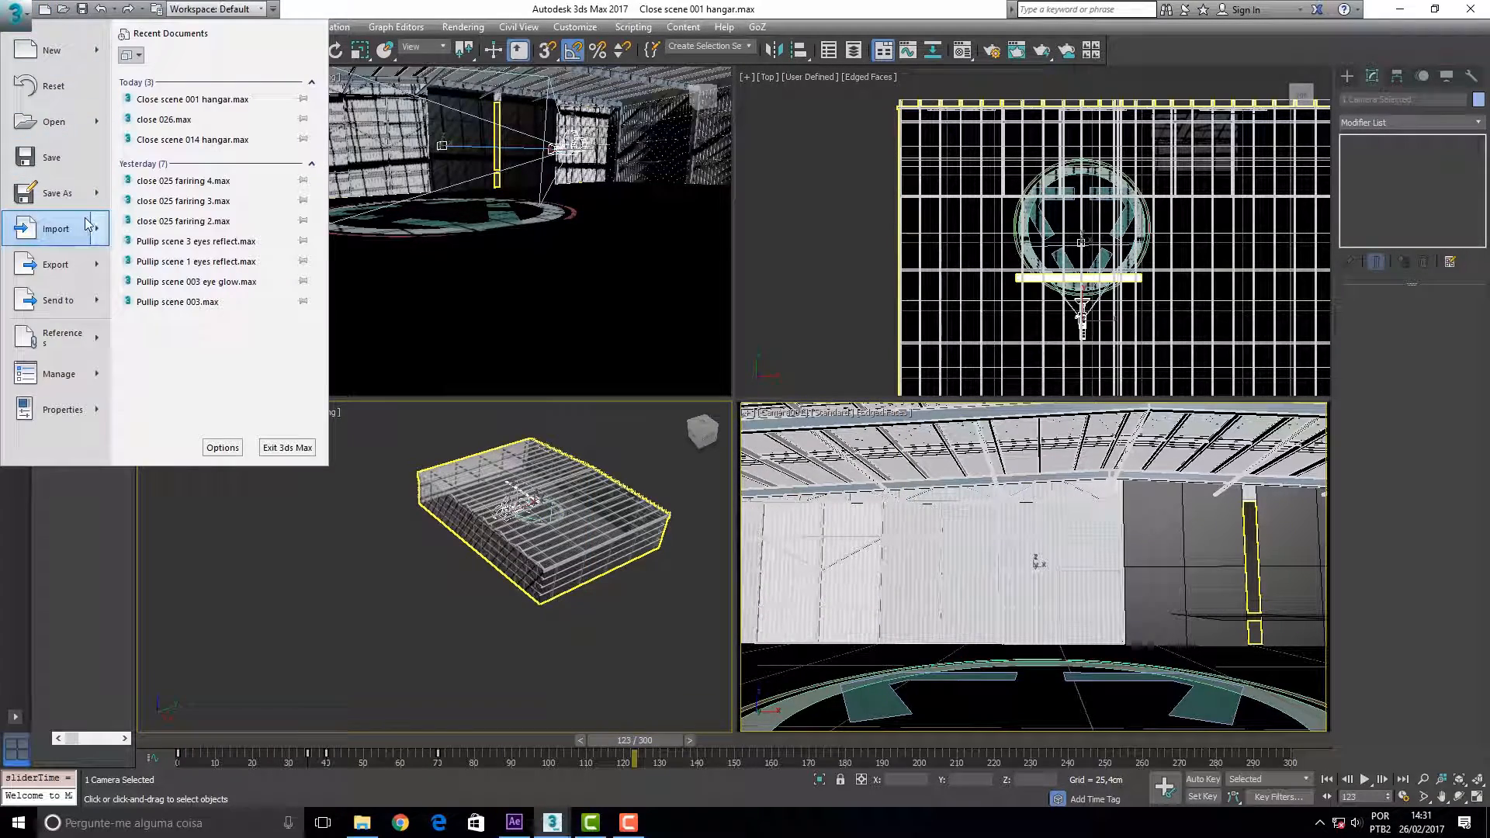
pyautogui.moveTo(86, 225)
pyautogui.click(155, 118)
pyautogui.scroll(-10, 558, 349)
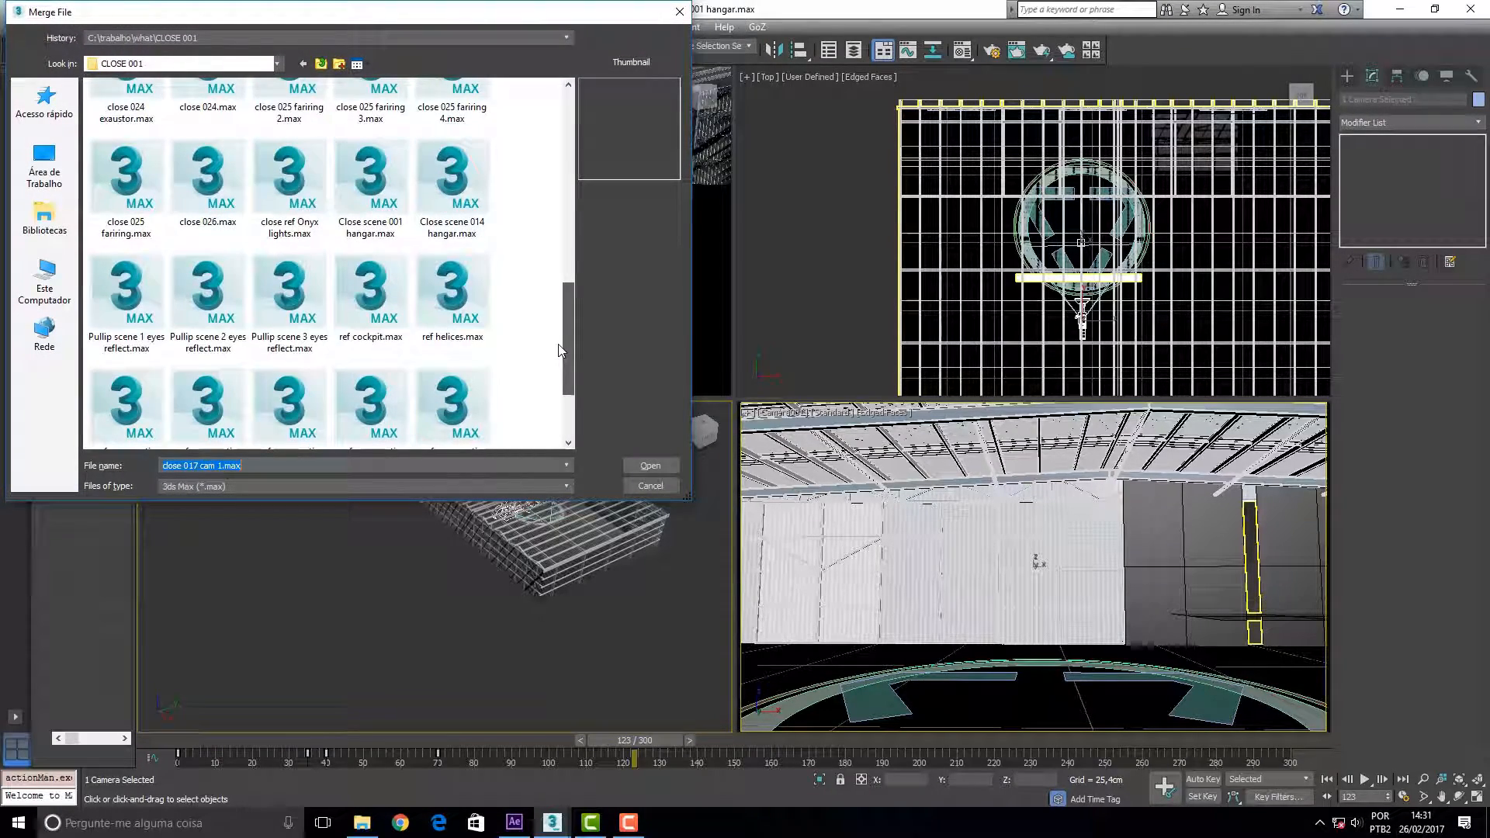
pyautogui.scroll(4, 559, 350)
pyautogui.click(115, 275)
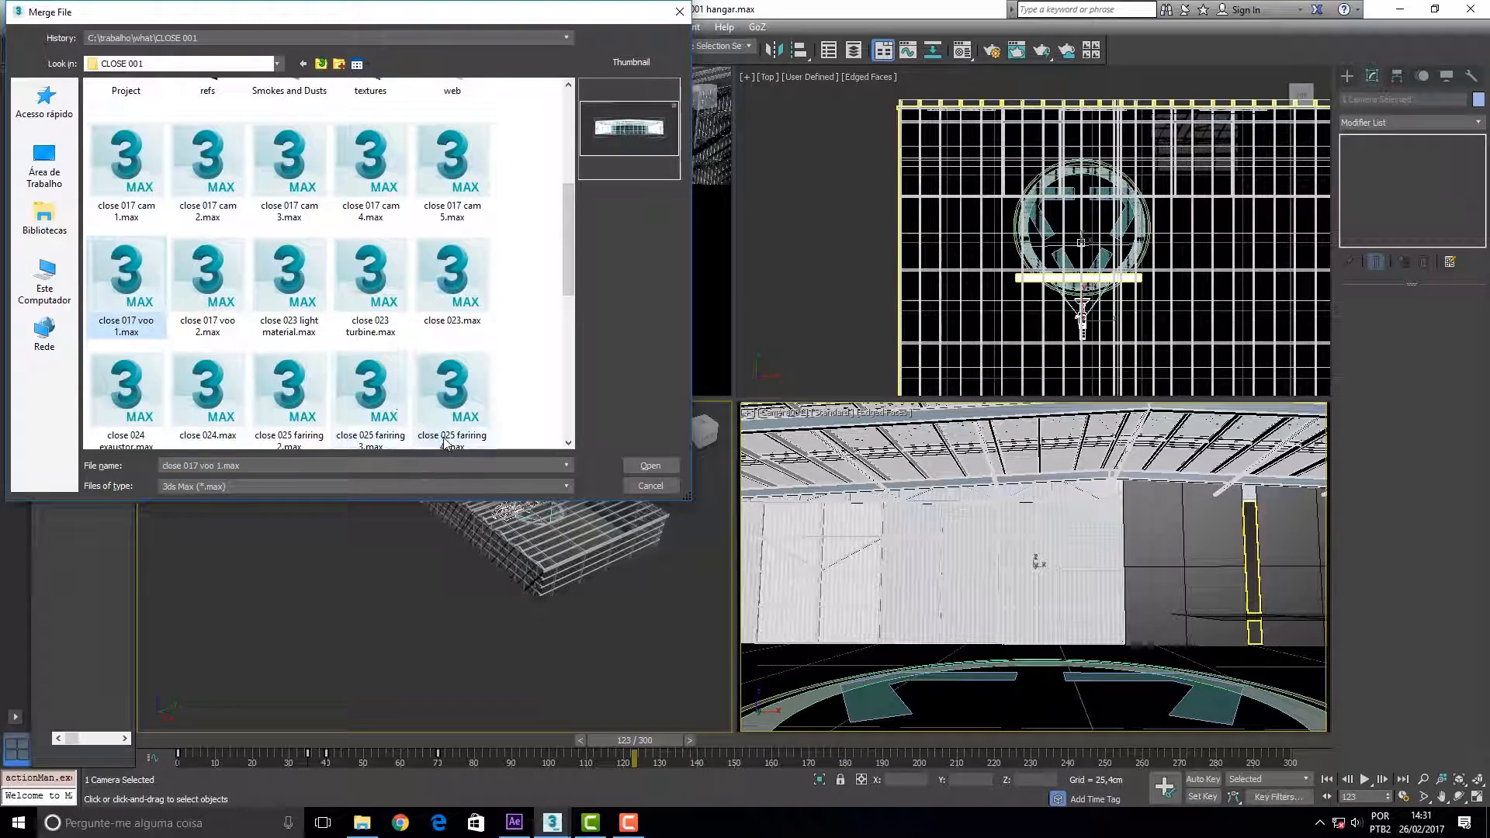
pyautogui.doubleClick(124, 287)
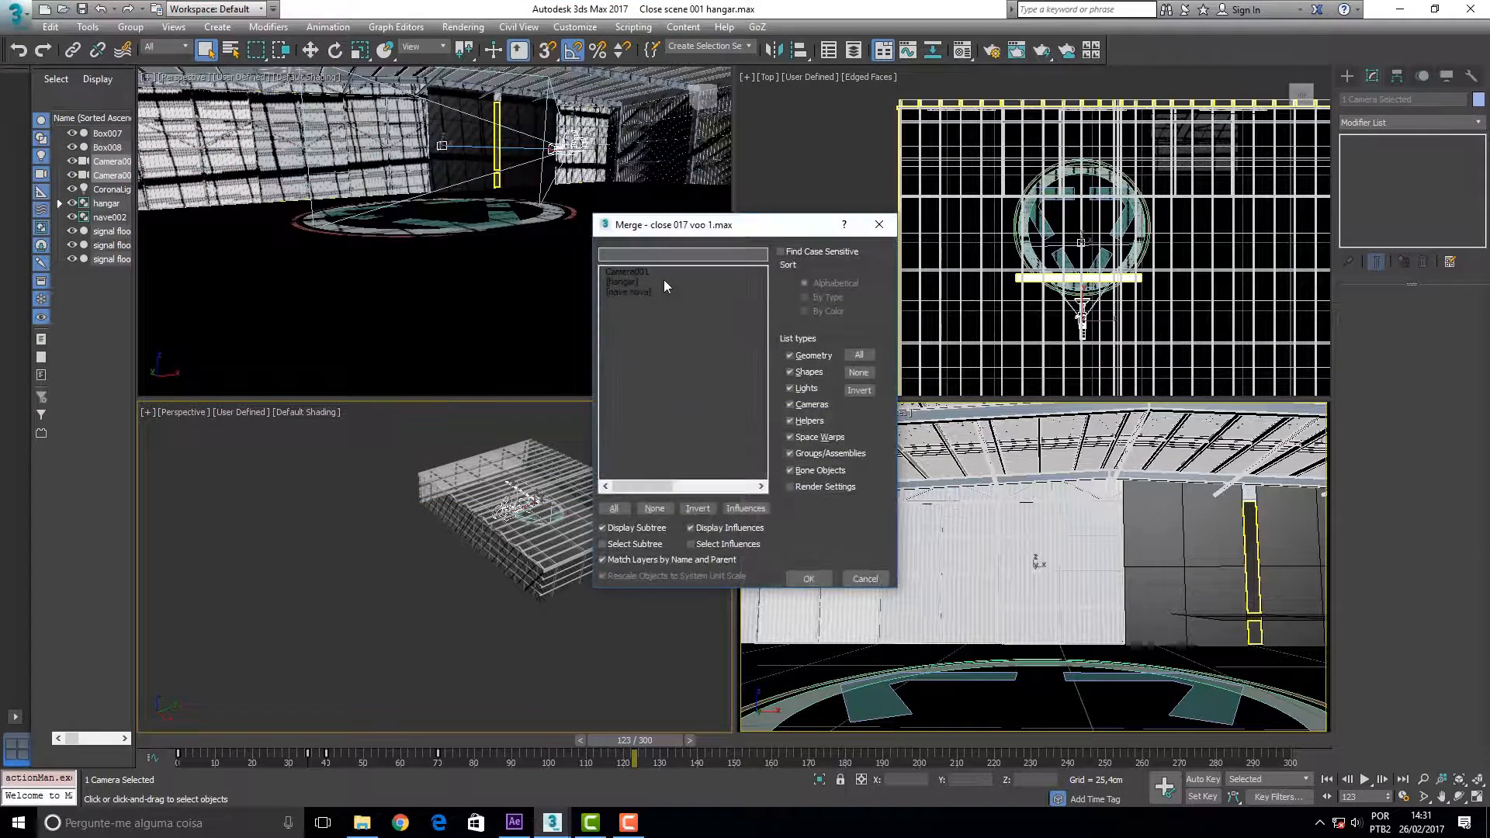
# Merge the hangar group and Camera001, deleting the old objects with duplicate names and using the scene material for duplicate materials
pyautogui.click(627, 281)
pyautogui.keyDown('ctrl'); pyautogui.click(634, 272); pyautogui.keyUp('ctrl')
pyautogui.click(808, 579)
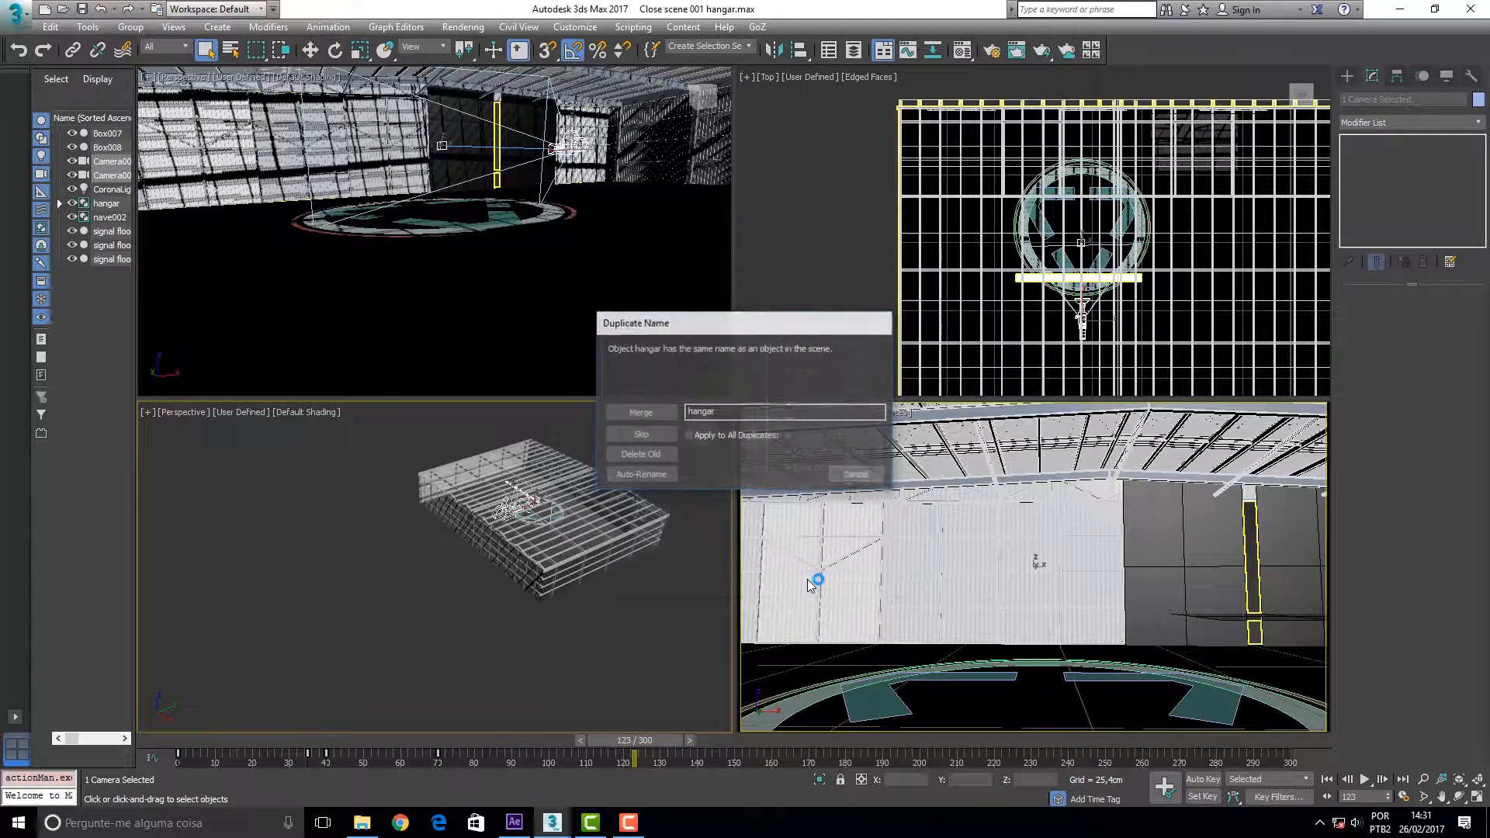
pyautogui.click(645, 460)
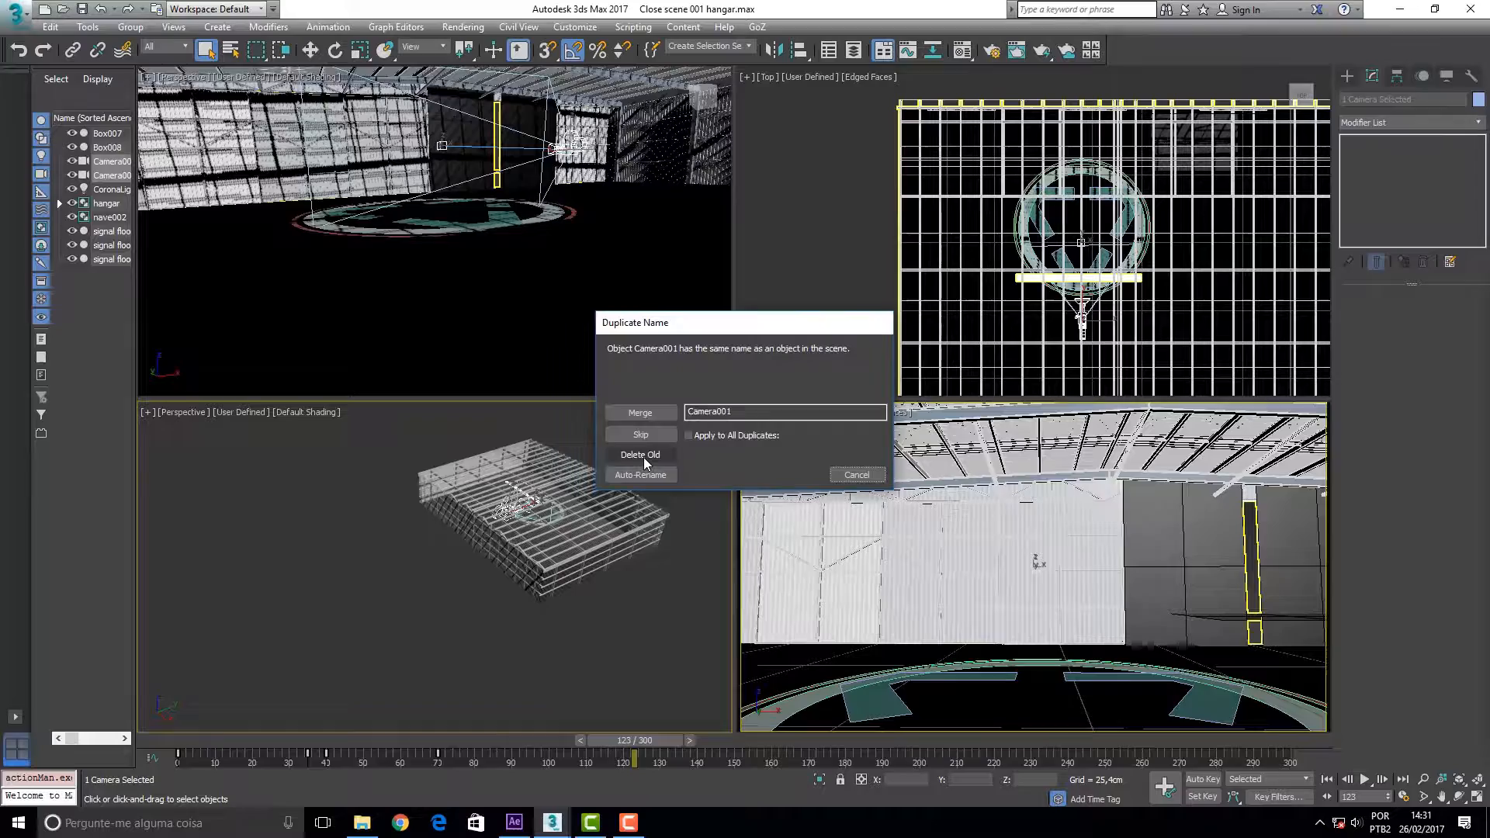
pyautogui.click(644, 459)
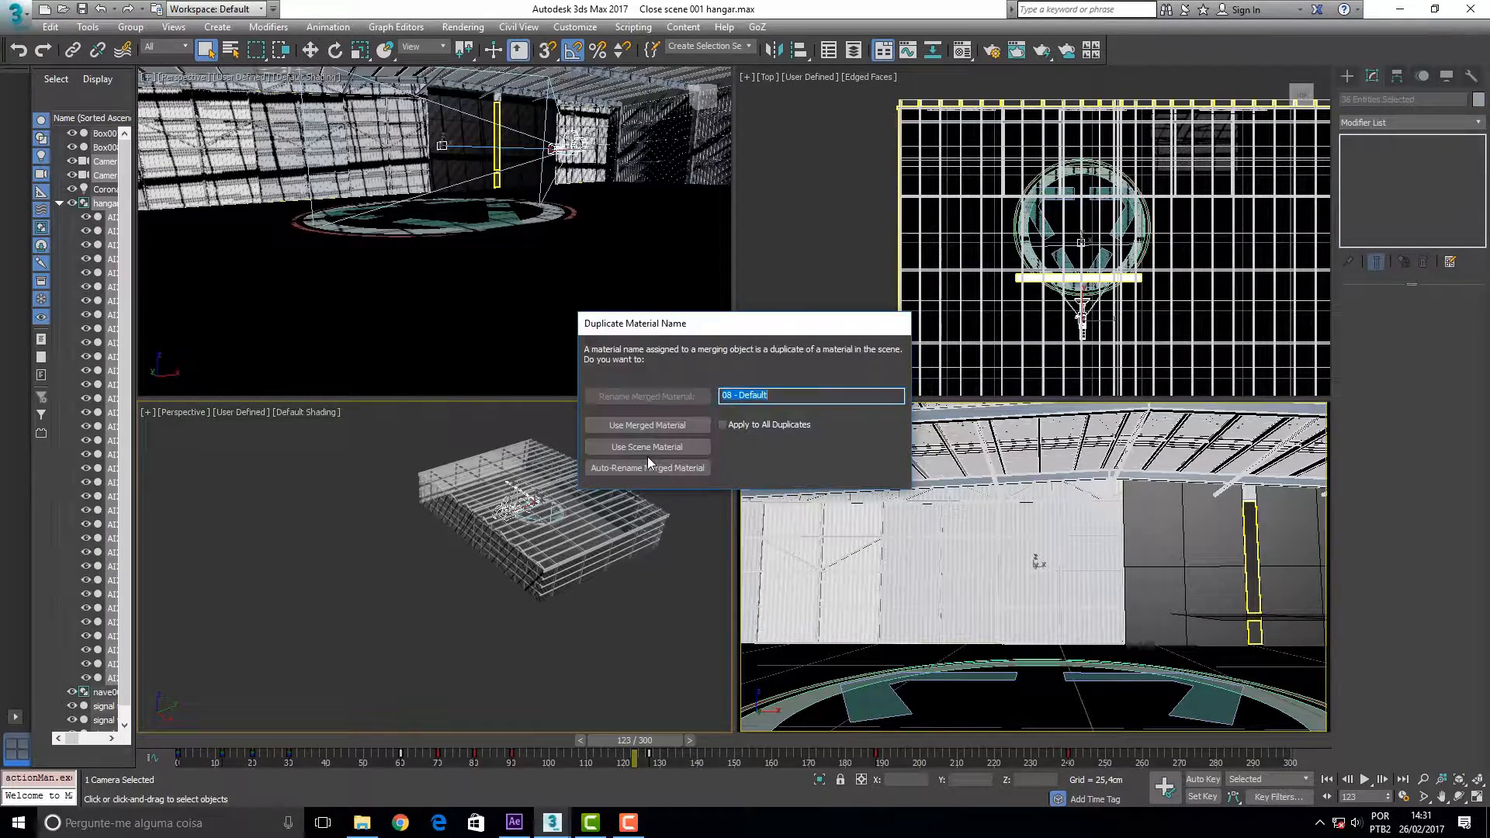
pyautogui.click(646, 448)
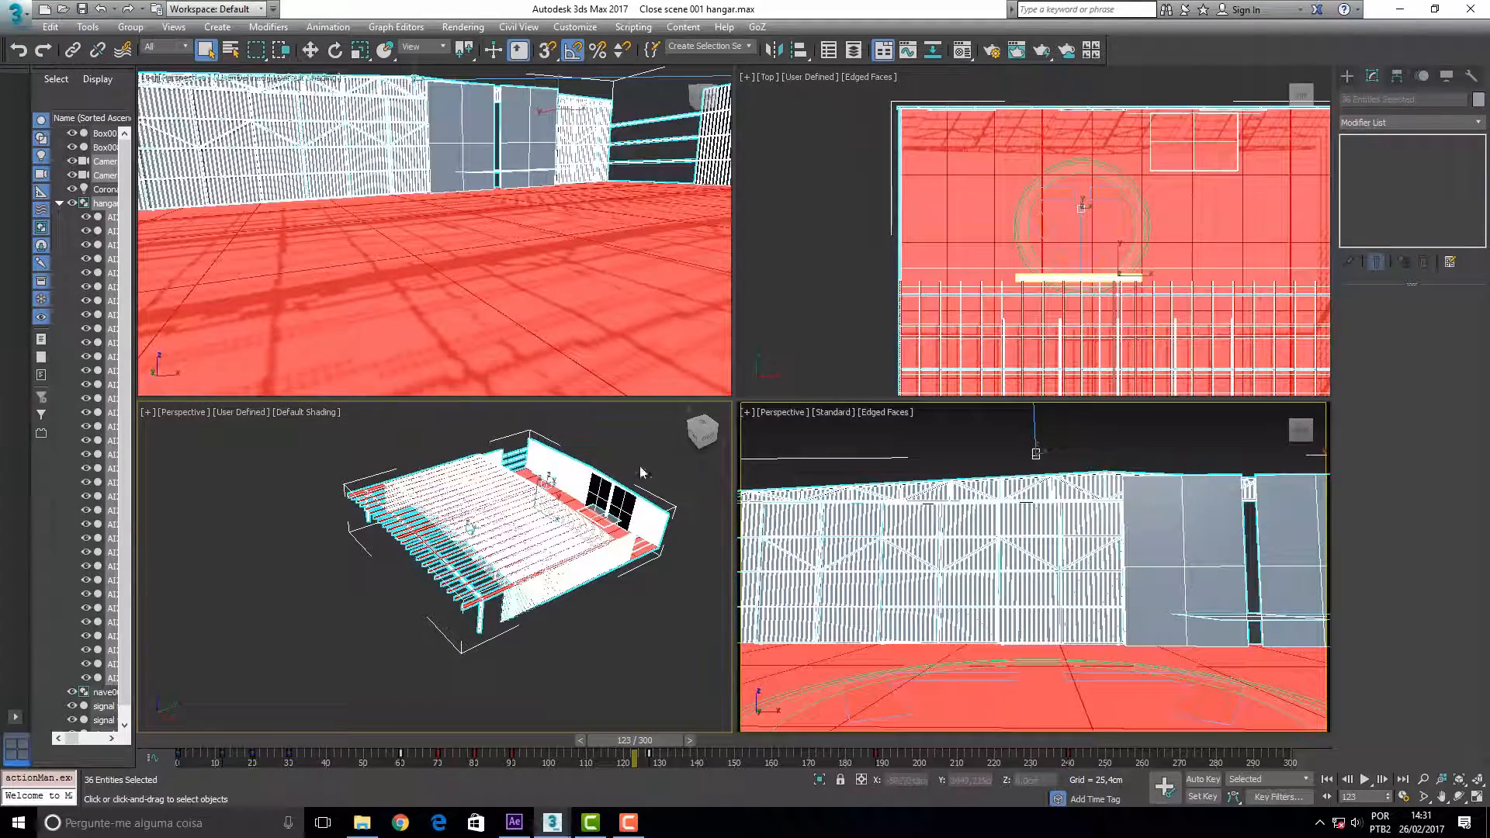
# Set the shaded Perspective viewport with edged faces to the Camera001 view and scrub its animation to frame 75
pyautogui.click(779, 415)
pyautogui.moveTo(1012, 426)
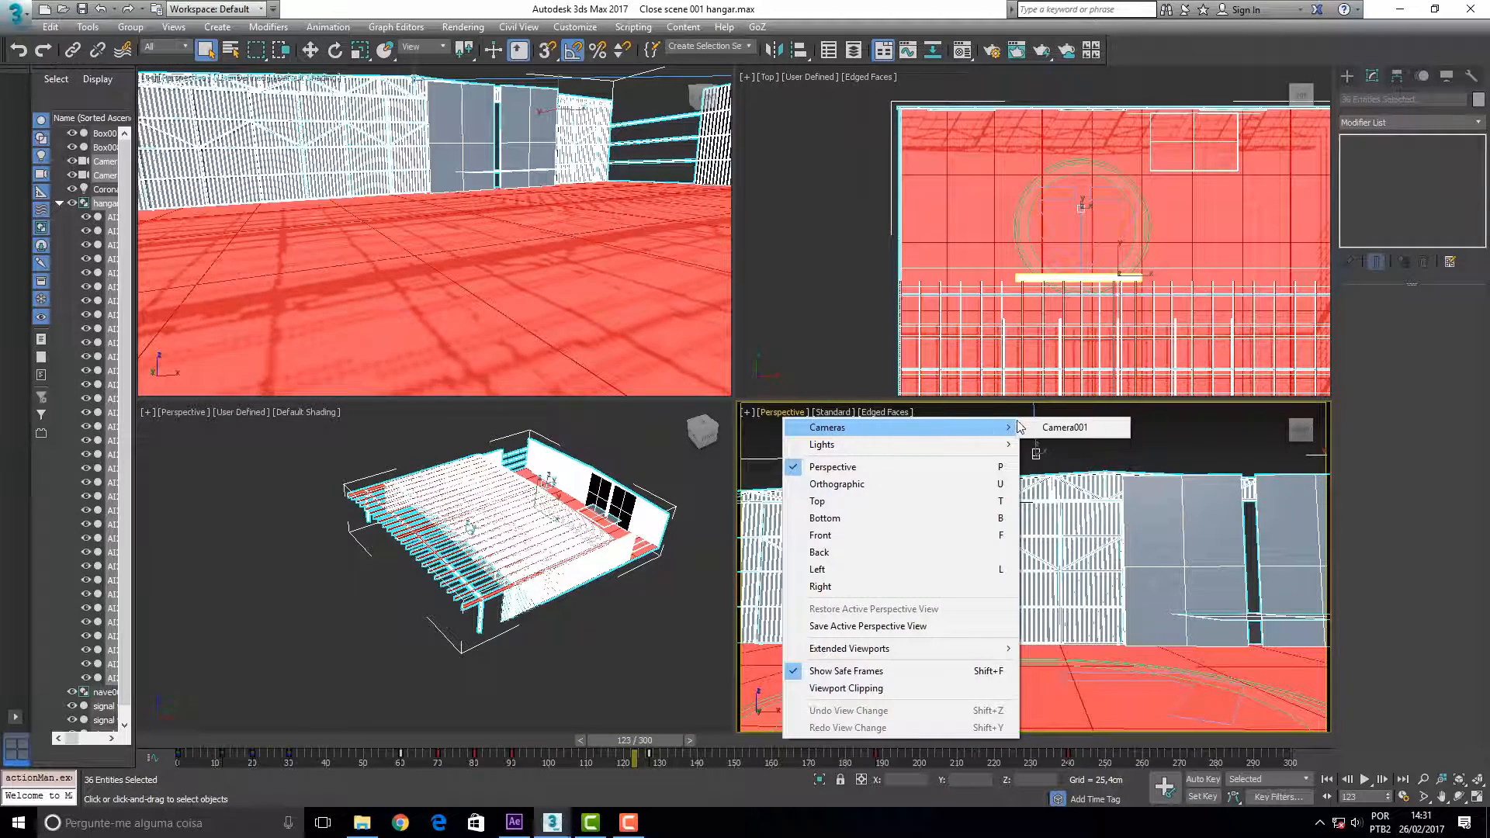
pyautogui.click(1065, 427)
pyautogui.moveTo(633, 738); pyautogui.dragTo(206, 745)
pyautogui.moveTo(210, 830); pyautogui.dragTo(465, 686)
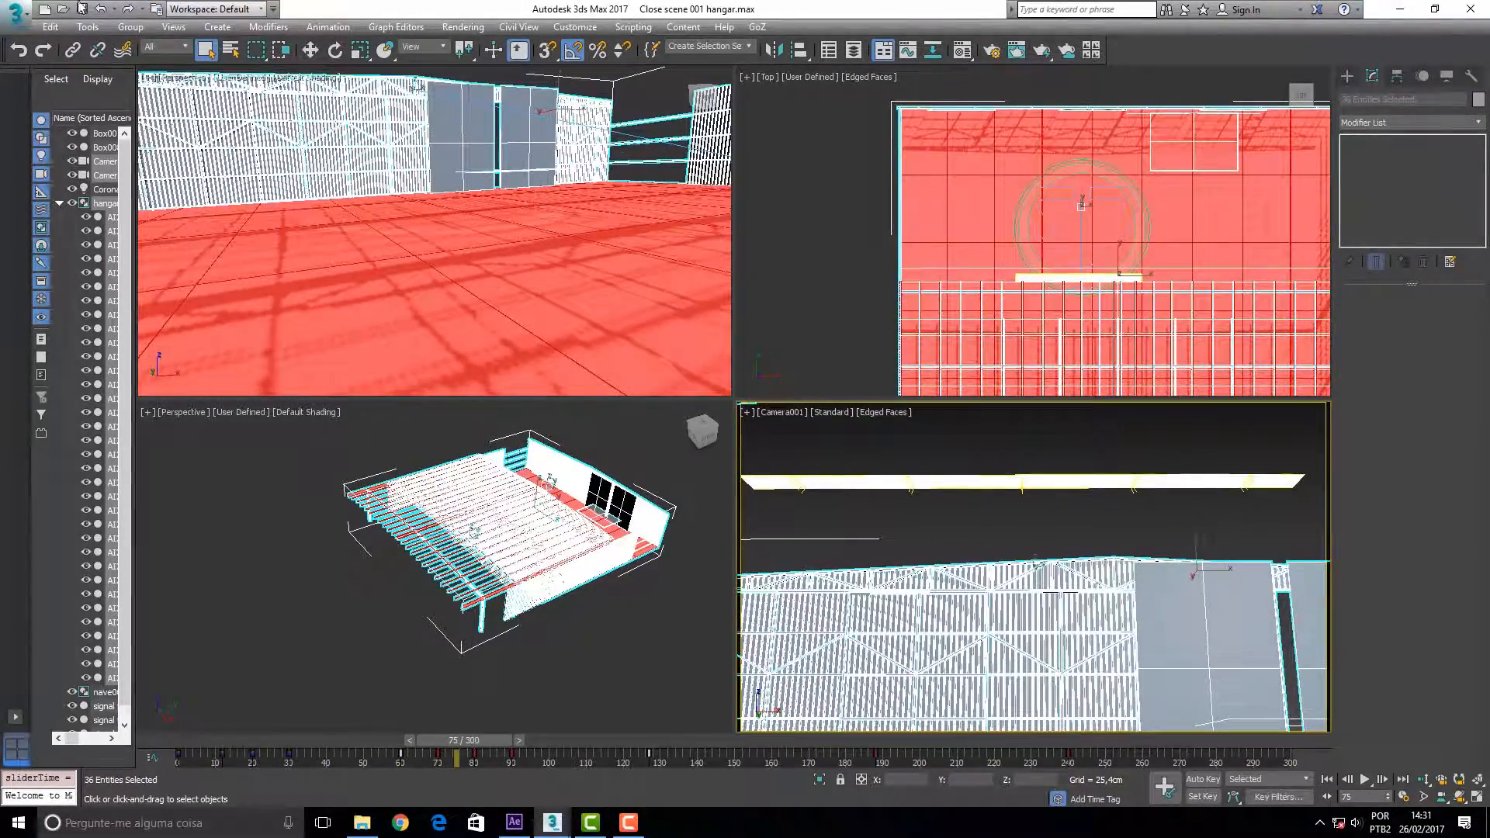
# Save the scene as Close scene 014 hangar.max in the CLOSE 001 folder, replacing the existing file
pyautogui.click(26, 17)
pyautogui.click(72, 199)
pyautogui.moveTo(573, 178); pyautogui.dragTo(577, 346)
pyautogui.click(457, 276)
pyautogui.click(657, 467)
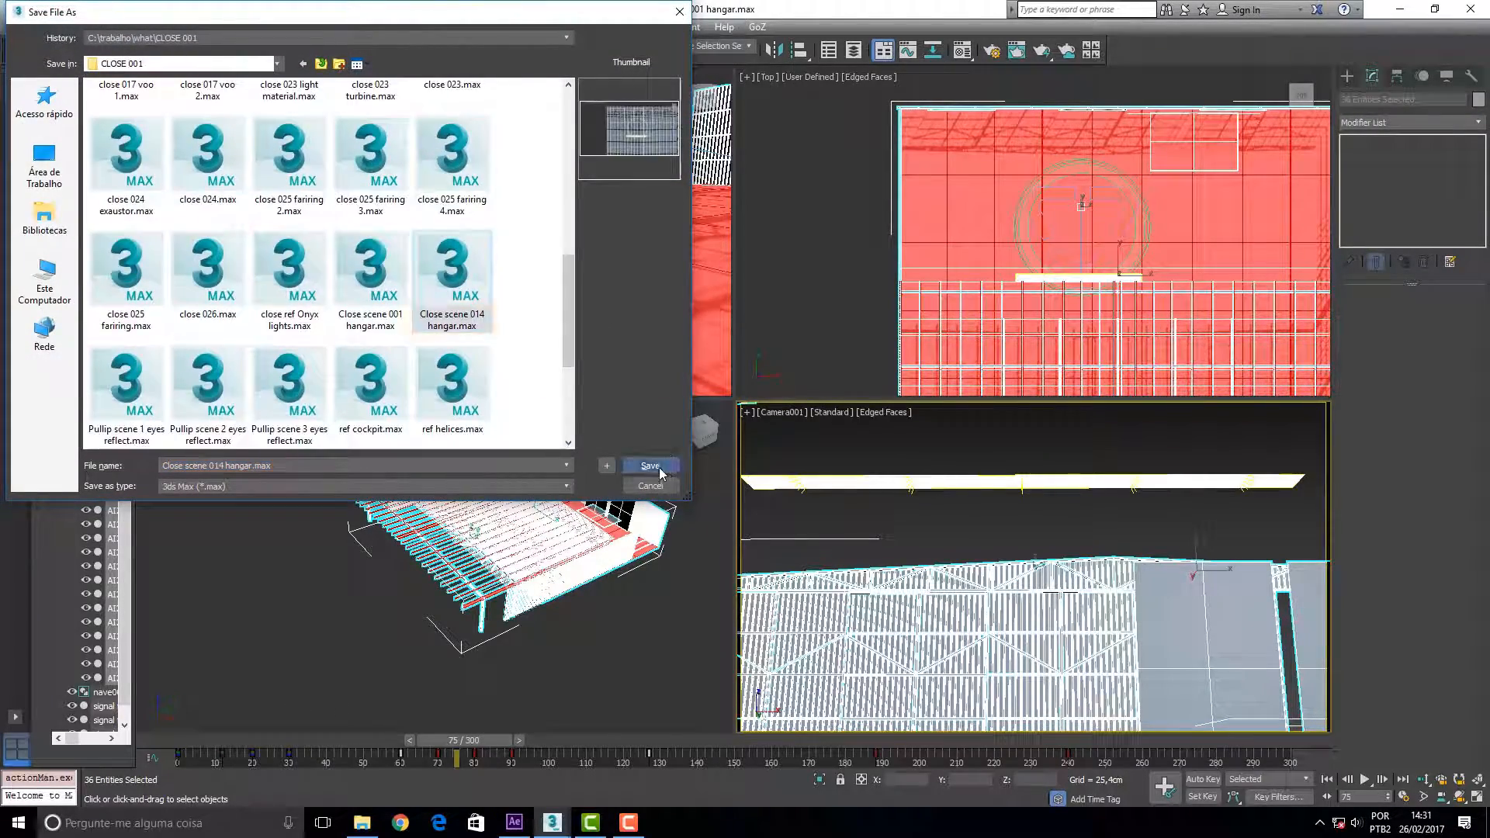
pyautogui.click(772, 468)
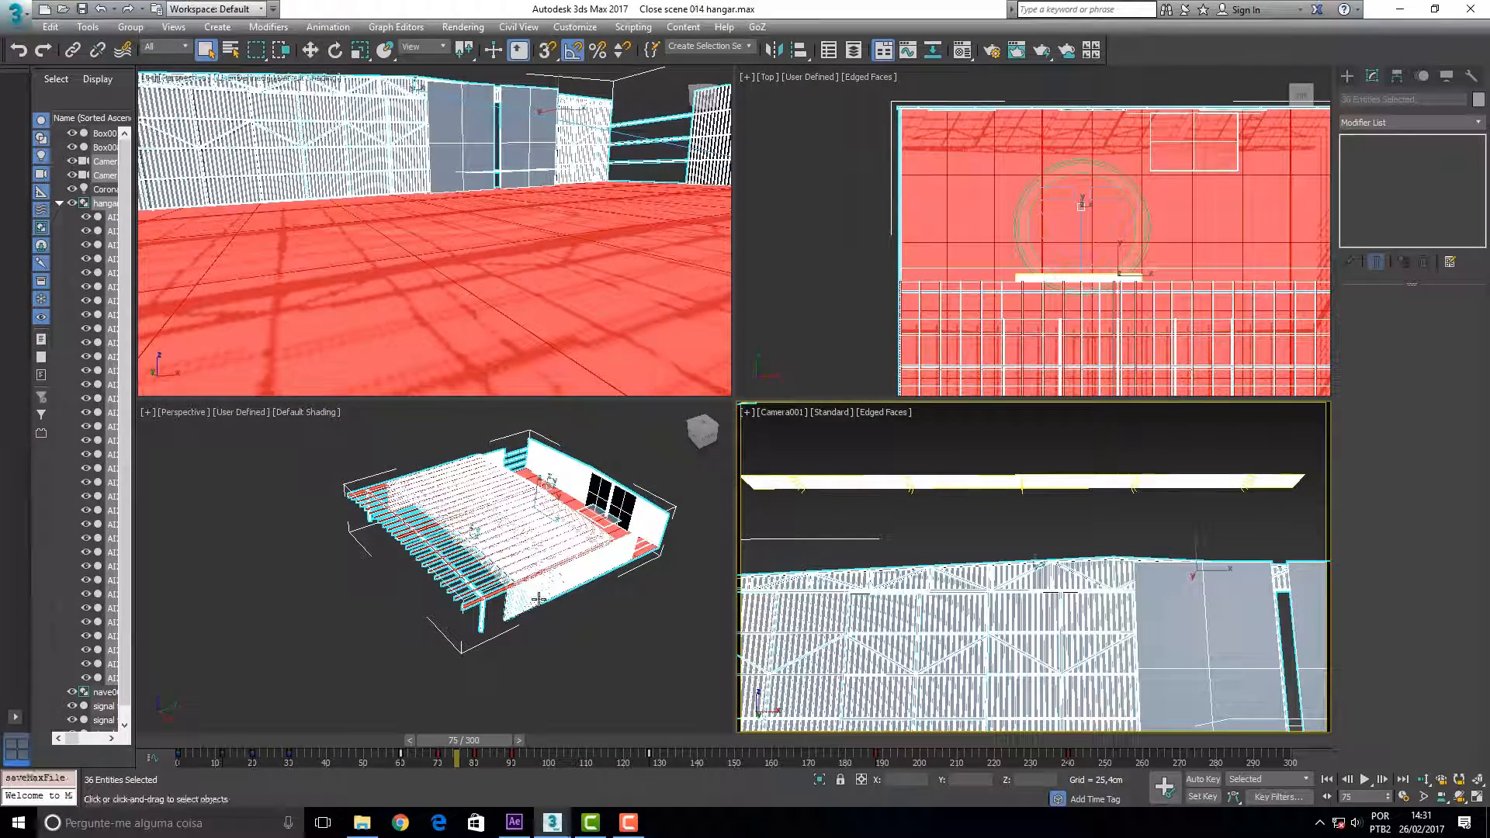
# Switch to After Effects and scrub the Close Final 001 composition to 0;00;36;15
pyautogui.click(514, 822)
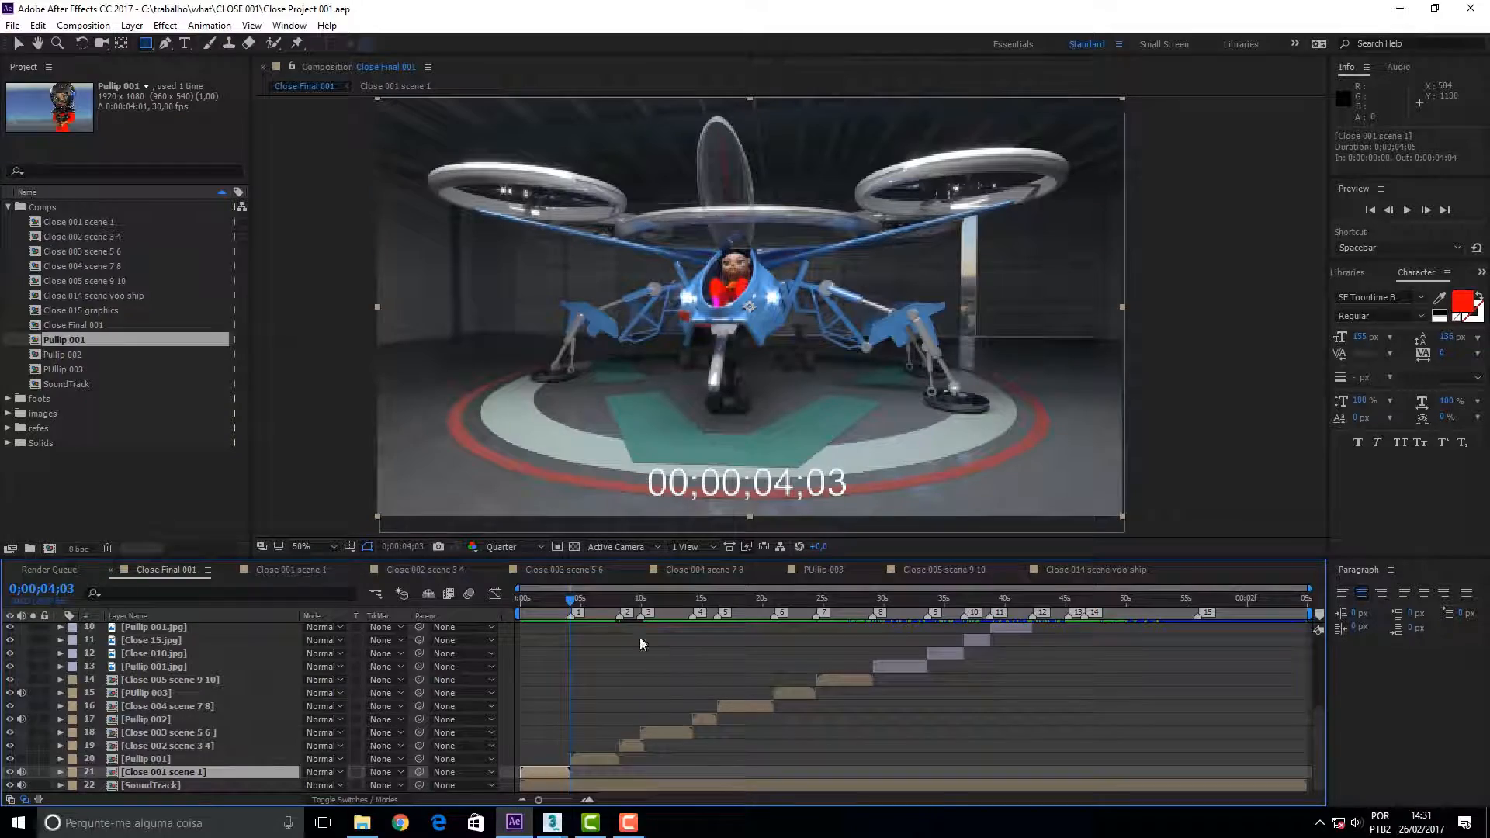
pyautogui.moveTo(573, 606); pyautogui.dragTo(963, 599)
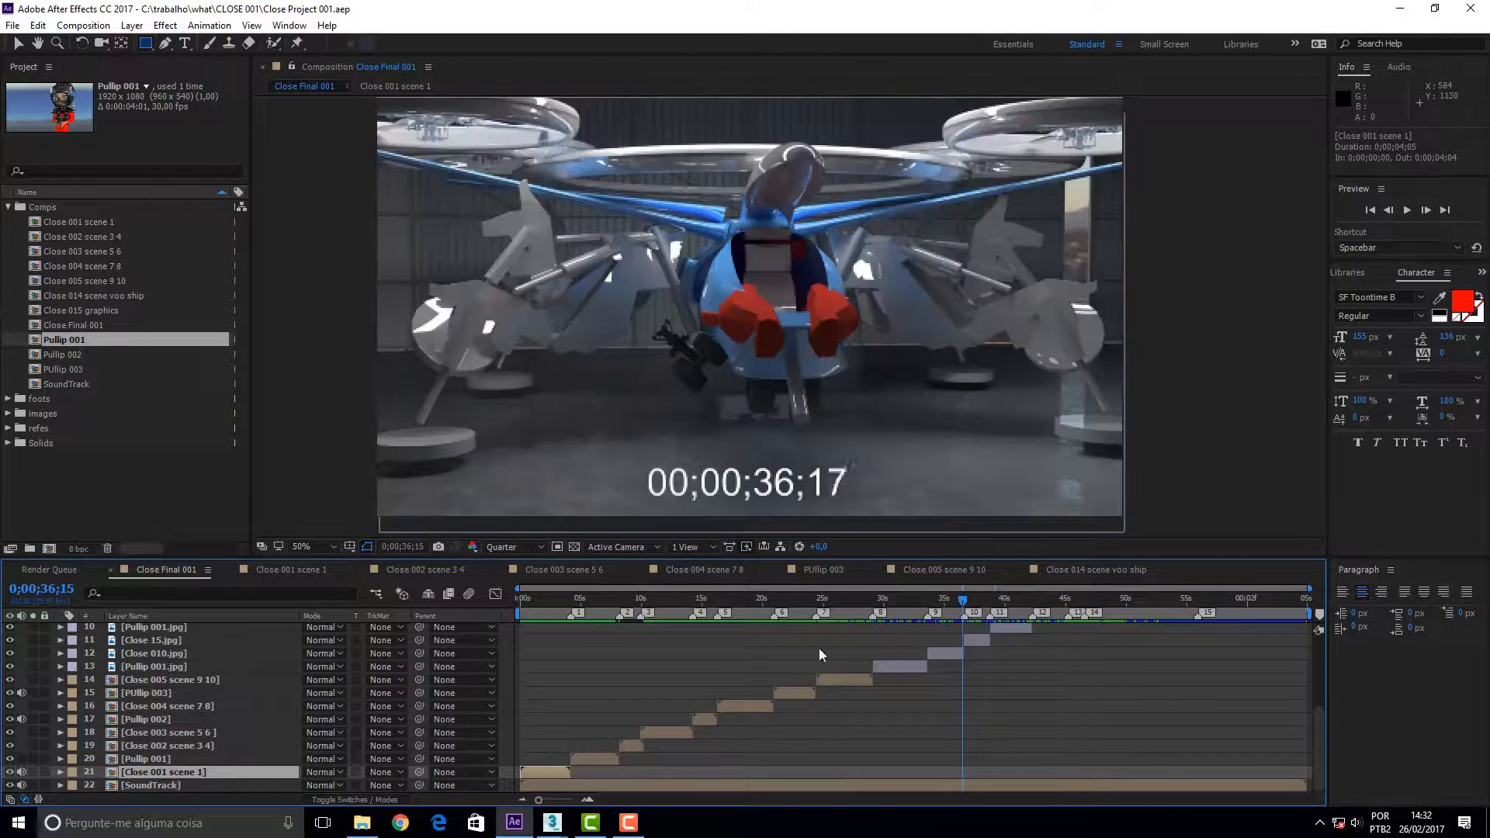
pyautogui.click(628, 824)
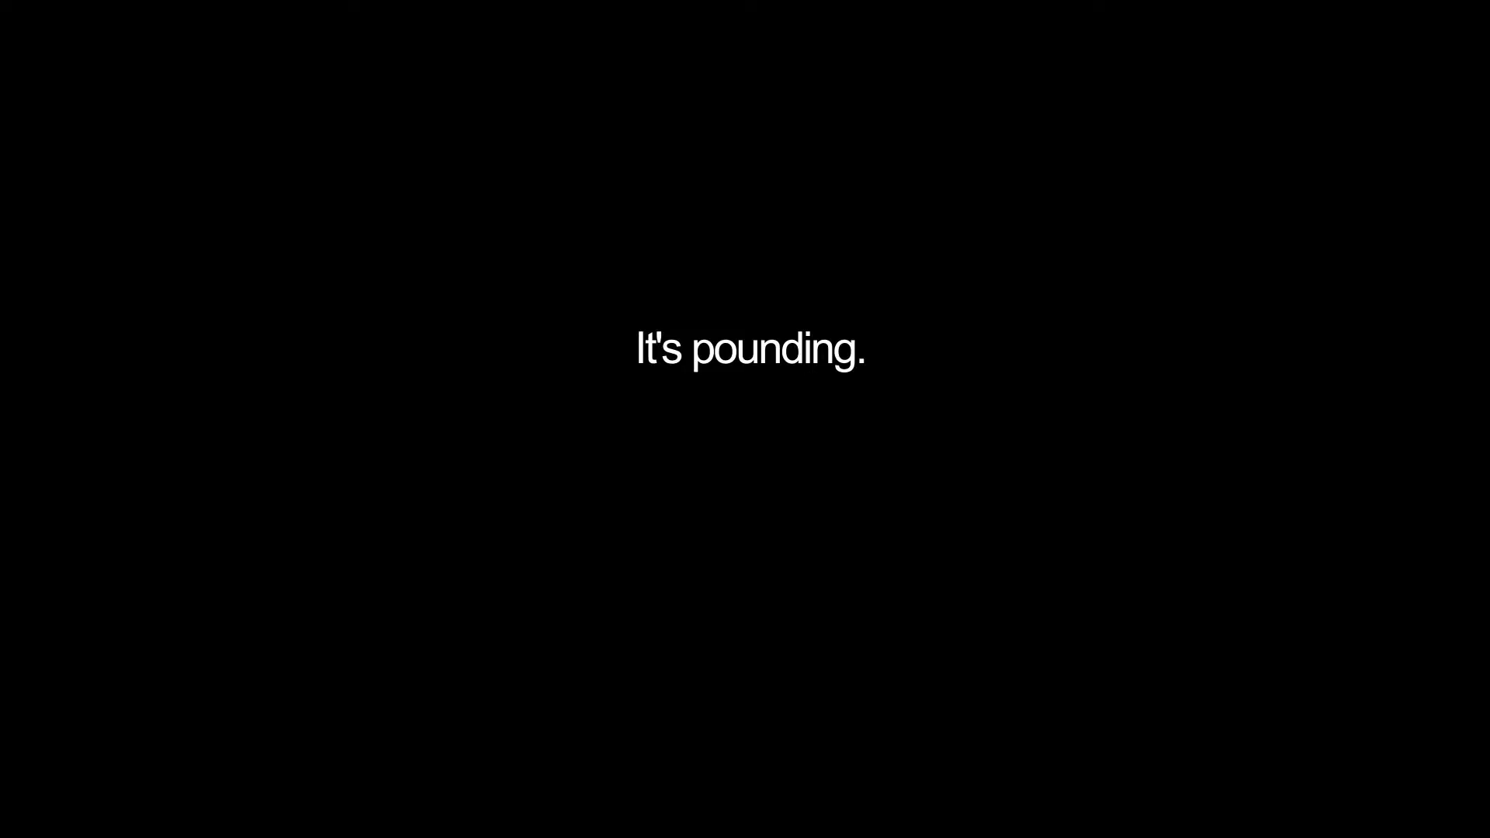